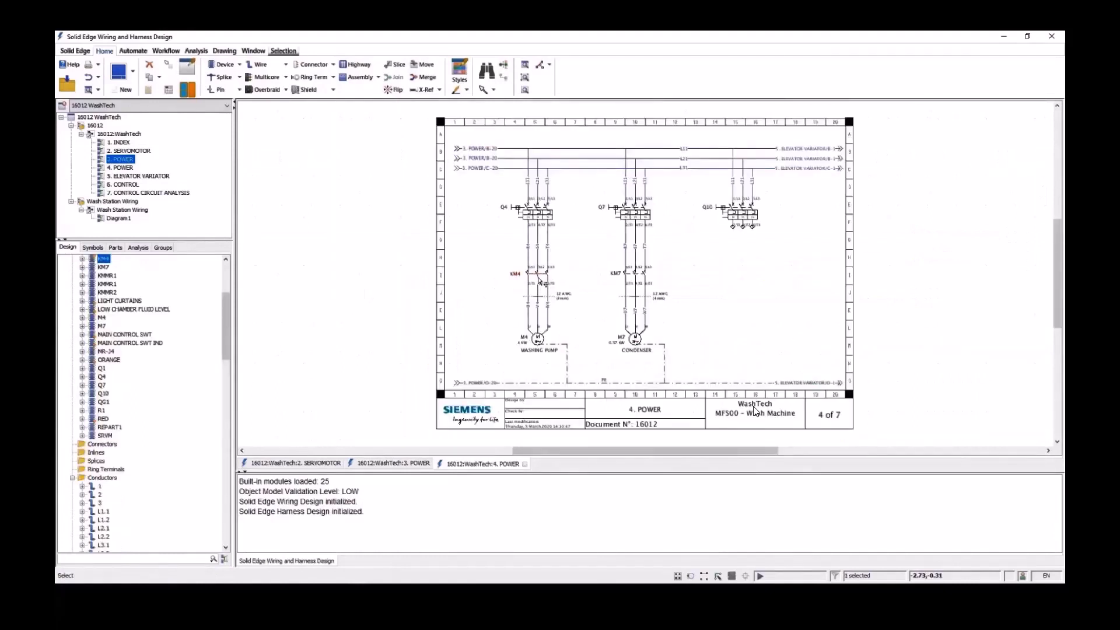
- Expand contactor KM4 in the Design tree to list its pins
click(82, 259)
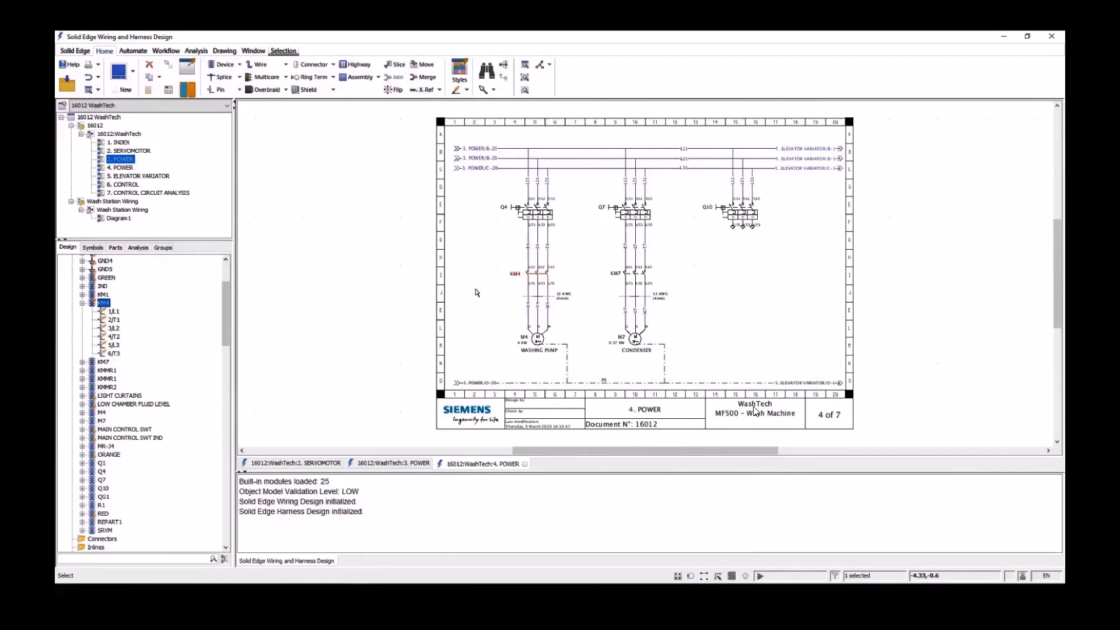
- On 6. CONTROL, place an NC spring-return pull button from IEC Pull Buttons as device 73
double_click(123, 185)
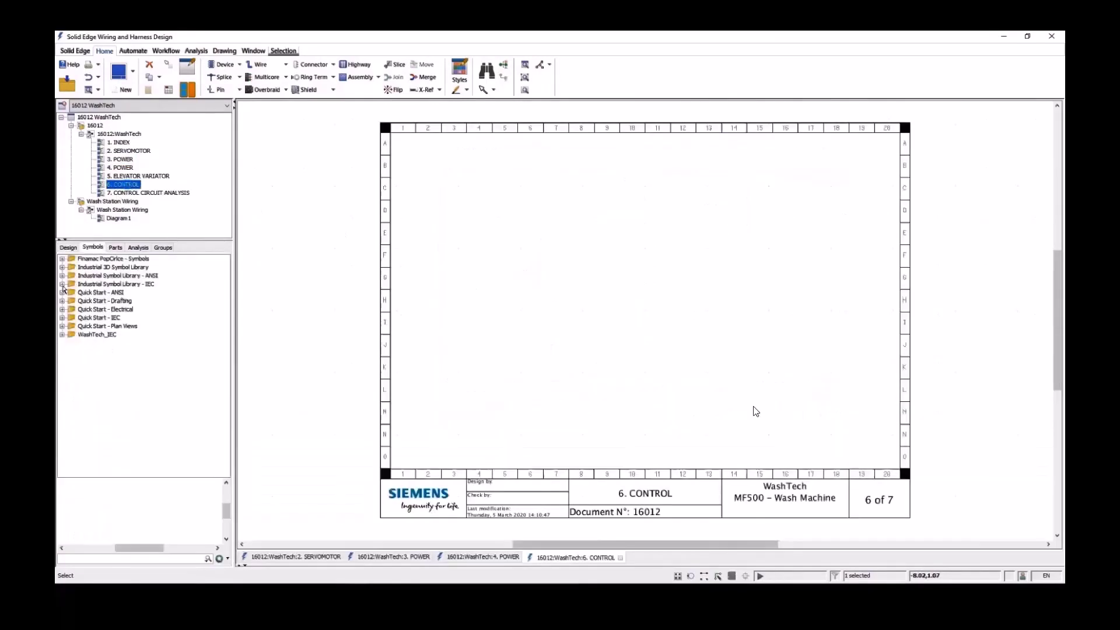
click(62, 284)
scroll(92, 328, down, 3)
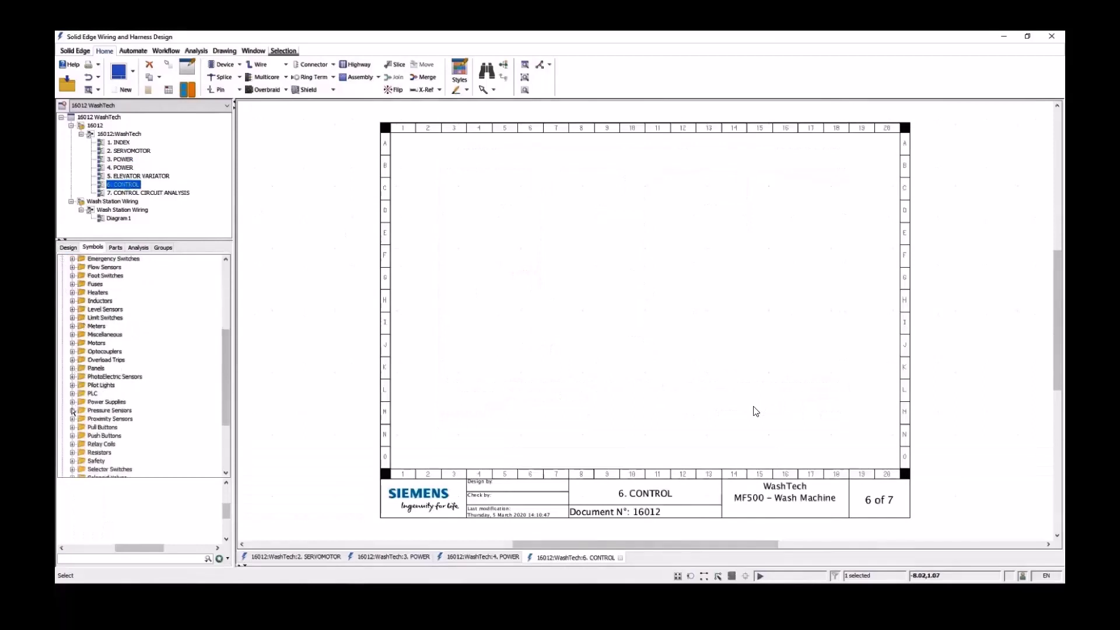
click(72, 427)
scroll(128, 383, down, 3)
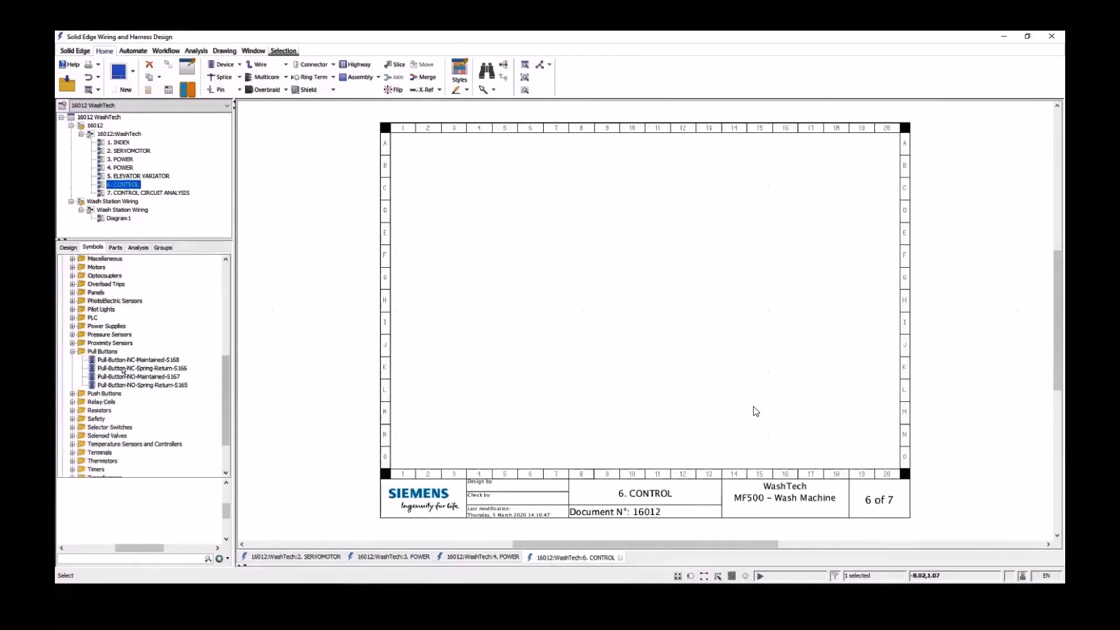
drag(122, 371, 477, 165)
scroll(477, 165, up, 2)
scroll(477, 165, up, 1)
click(565, 209)
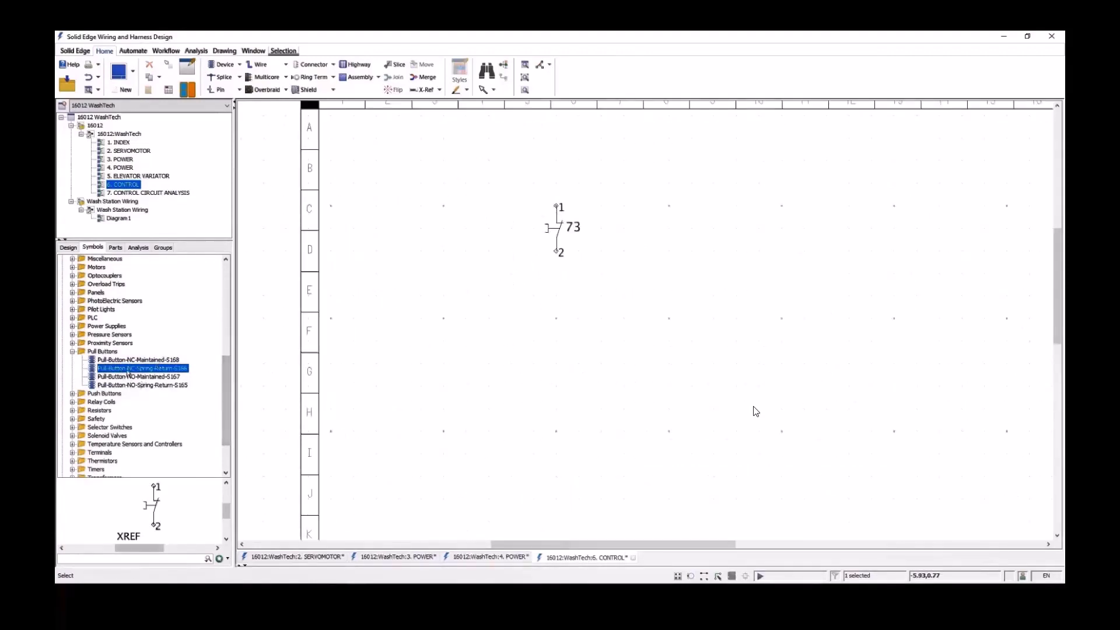
- Place a second NC pull button as device 74 and move it up to row G
drag(128, 371, 465, 432)
click(555, 431)
key(ctrl+f)
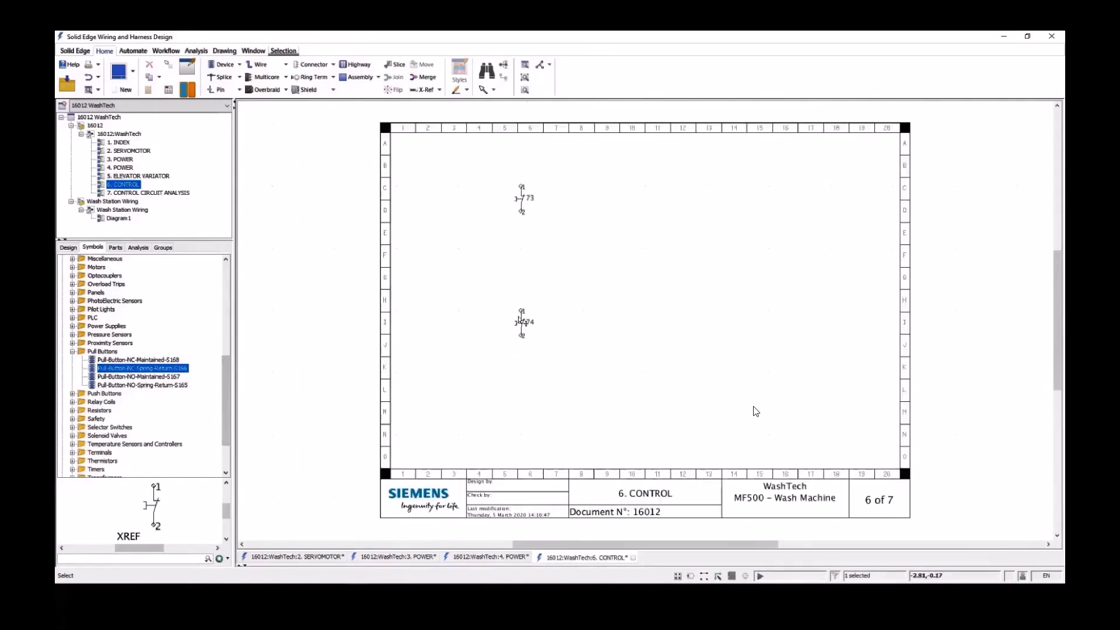
drag(522, 326, 522, 278)
- Search 'pul', place the normally-open pull button 75 in column 9, then clear the search
click(96, 559)
text(pull)
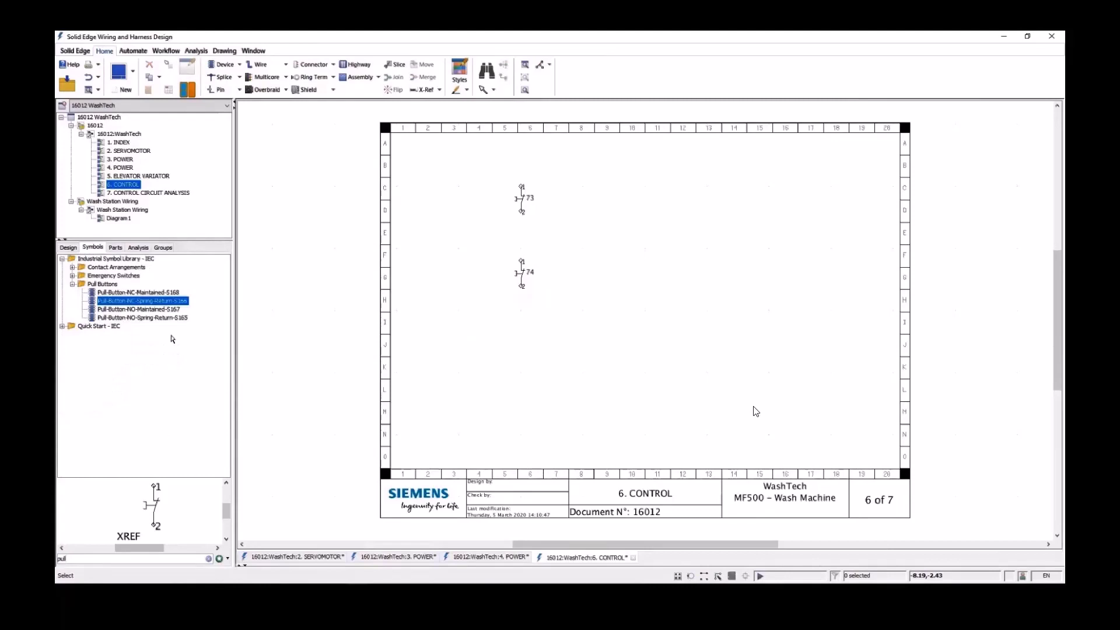
click(135, 318)
drag(135, 321, 622, 349)
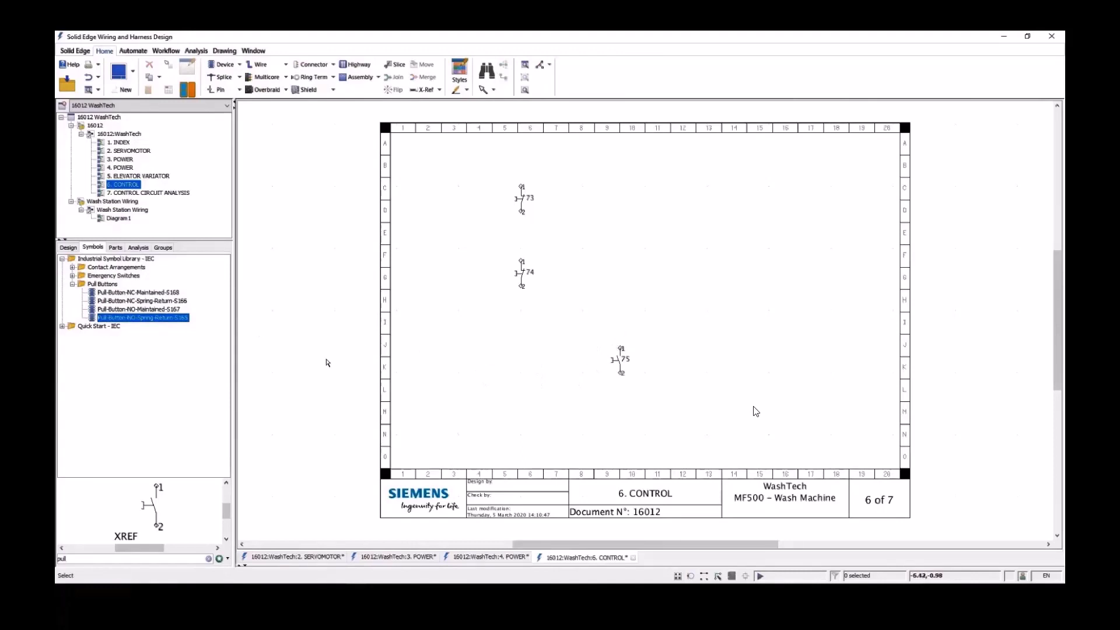
click(209, 559)
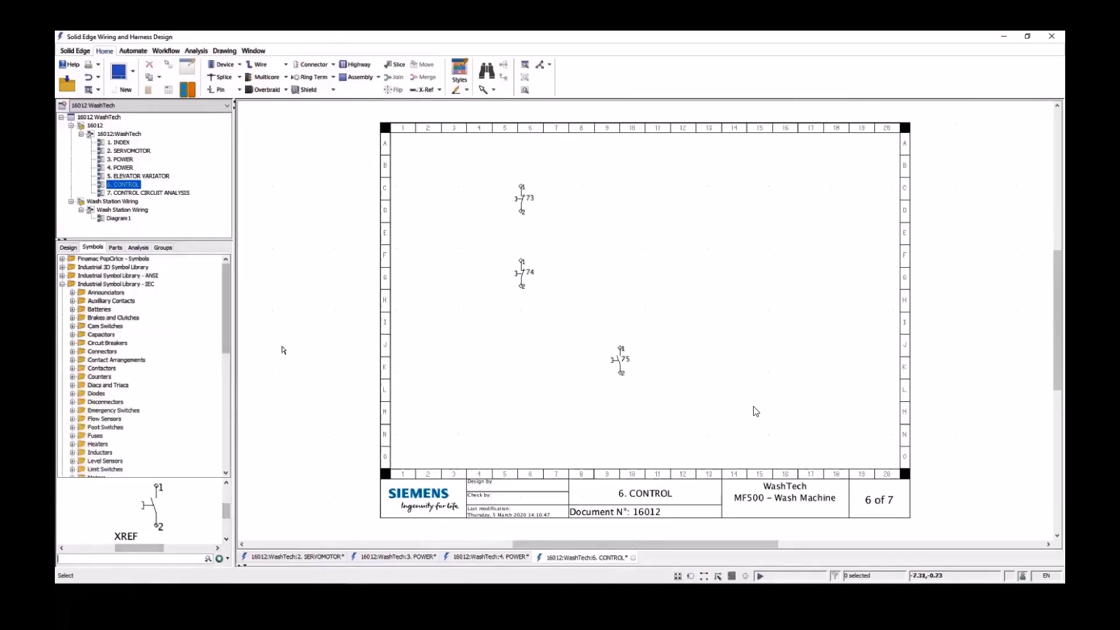
- Place KM4's coil near the bottom of the control sheet
click(68, 247)
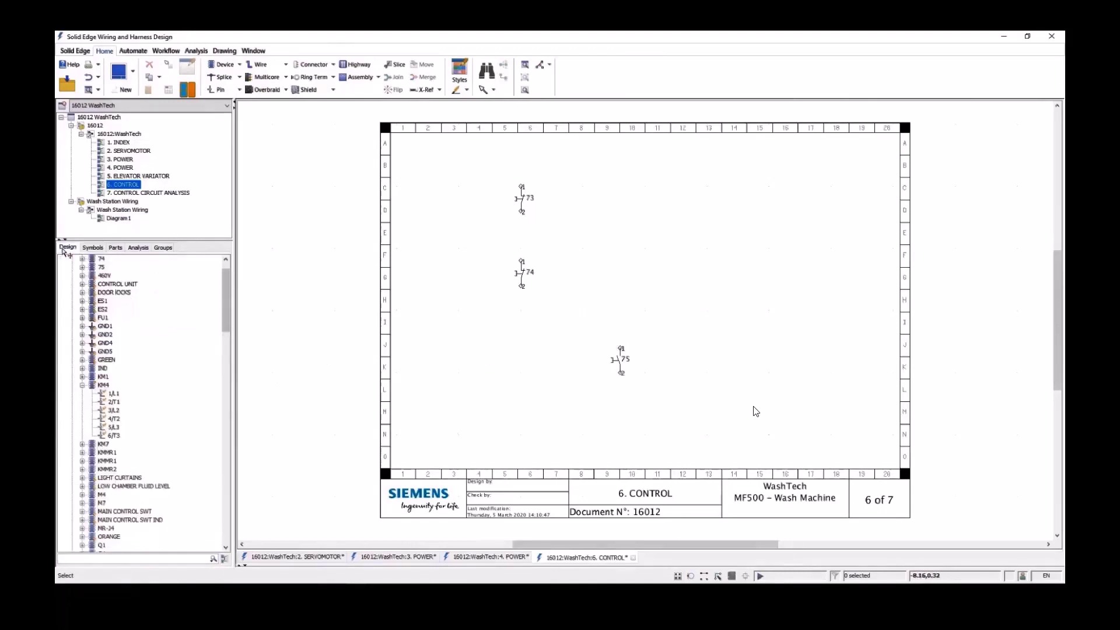
click(103, 386)
double_click(104, 386)
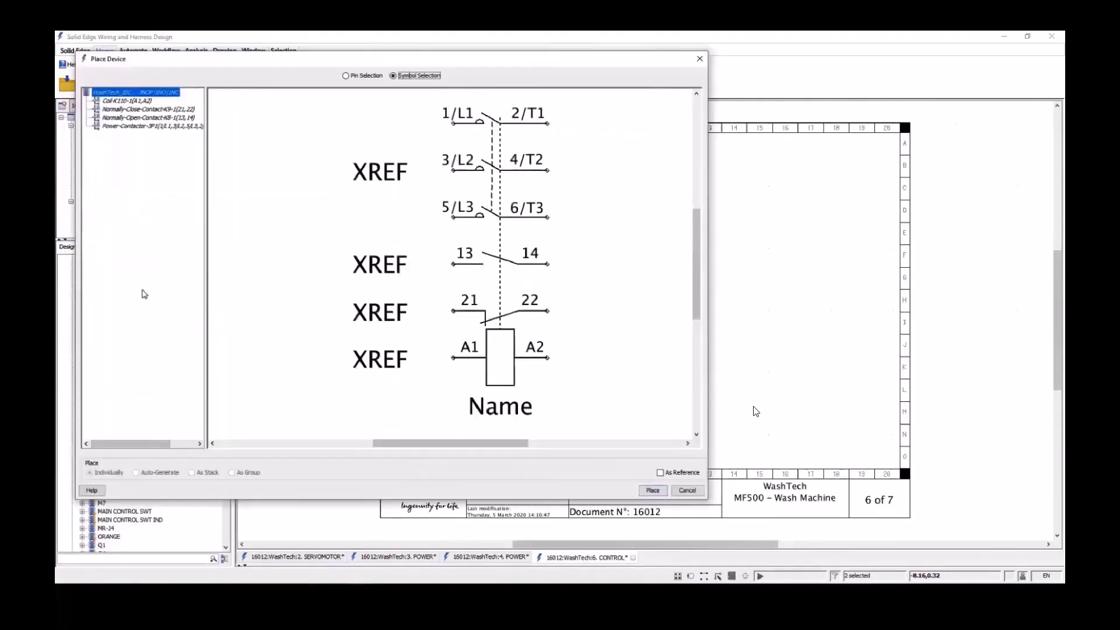
click(128, 102)
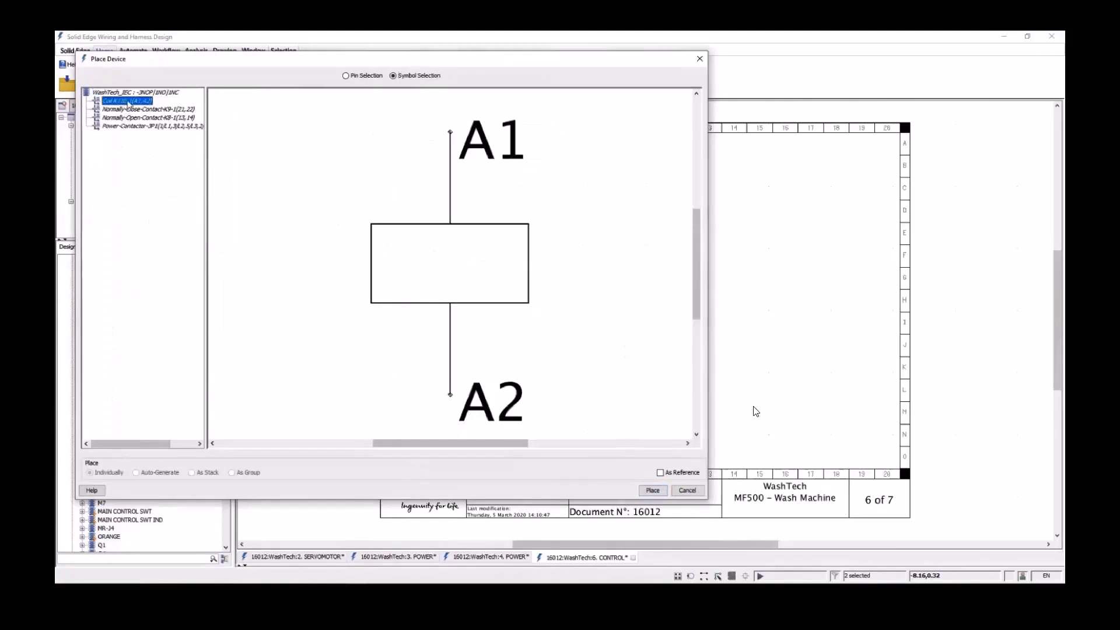
click(123, 110)
click(124, 117)
click(125, 126)
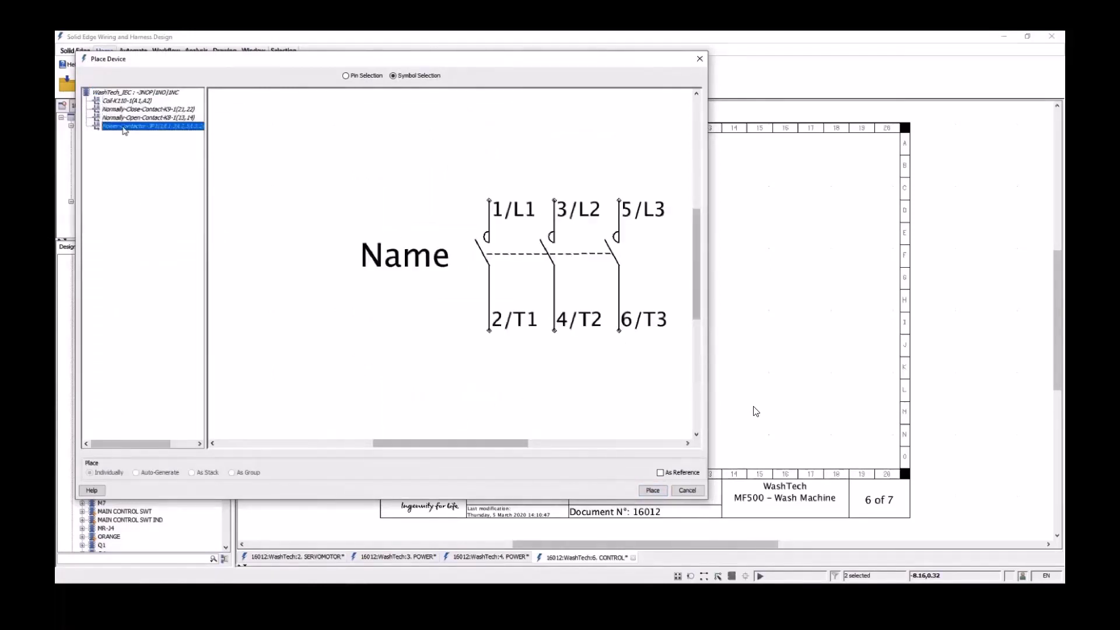
click(126, 102)
click(649, 492)
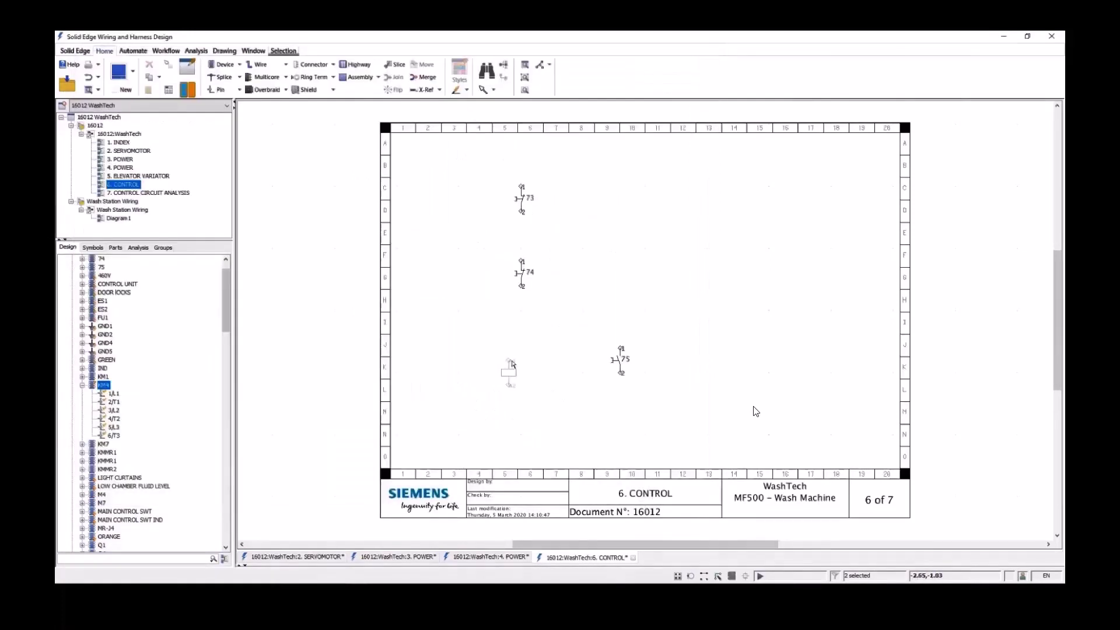
click(514, 434)
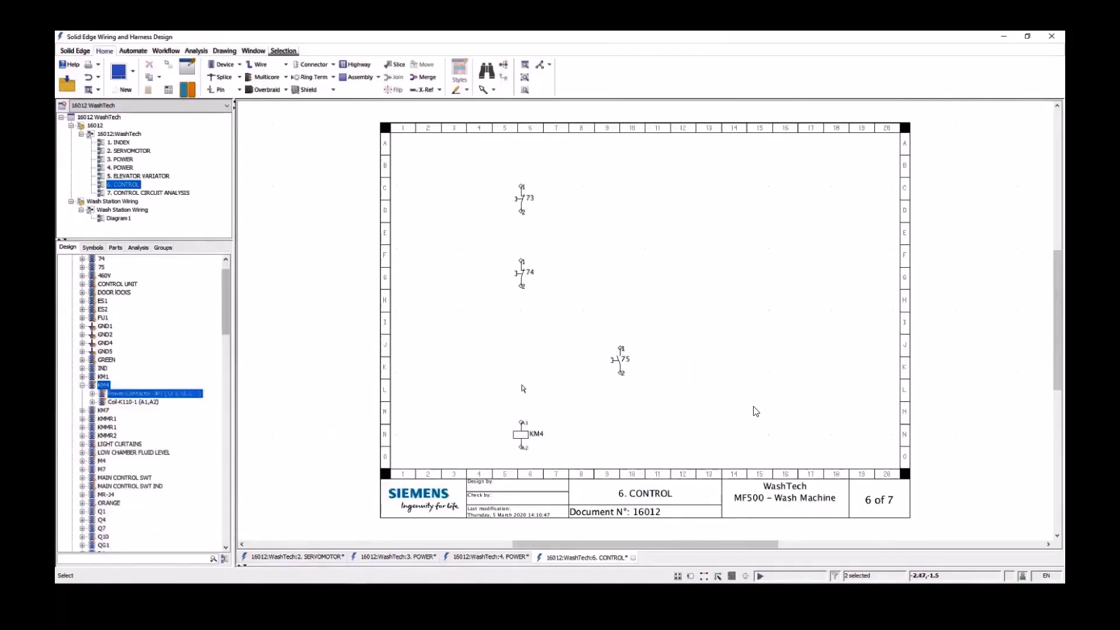
- Place KM4's 13/14 normally-open contact in column 6, row K
double_click(105, 393)
click(125, 110)
click(650, 491)
click(524, 352)
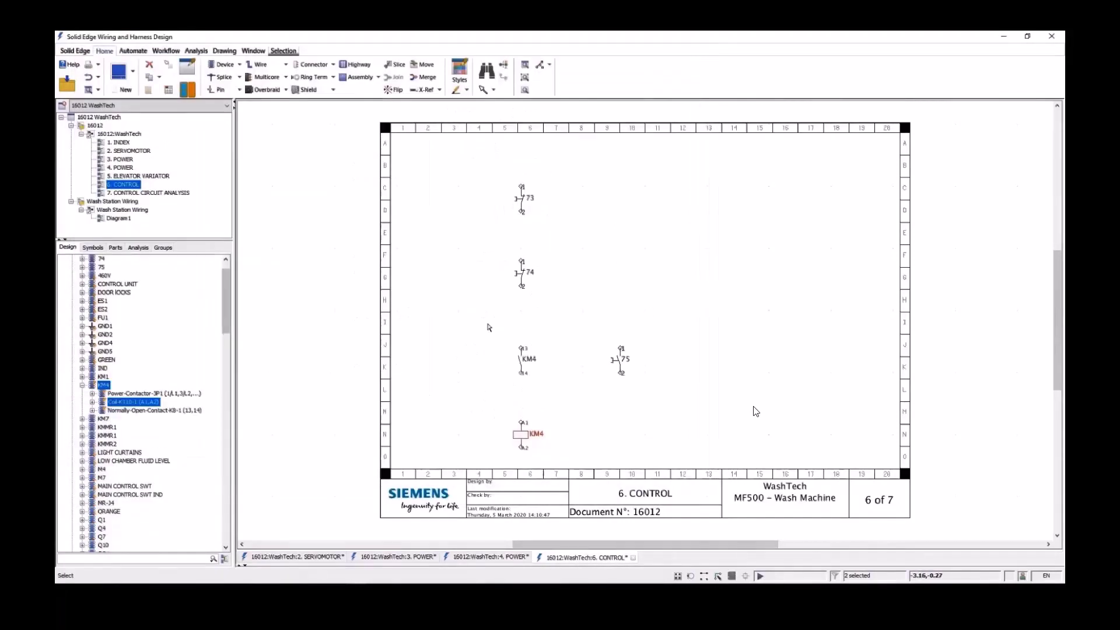
click(489, 327)
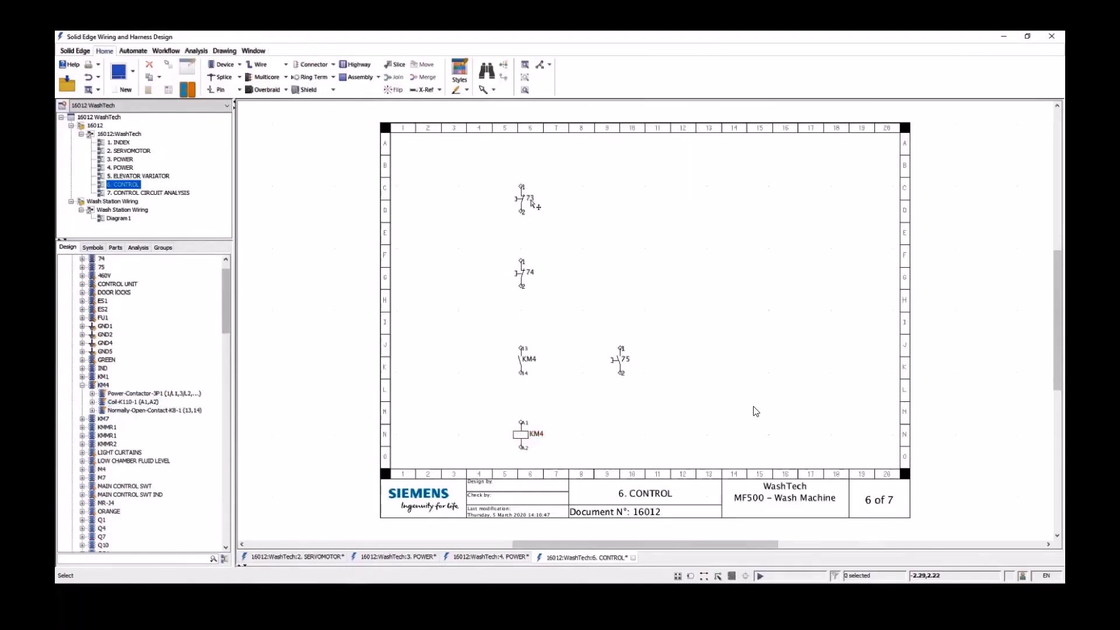
- Name buttons 73 and 74 EMER STOP 1 and EMER STOP 2, and button 75 PUSH TO START
double_click(532, 201)
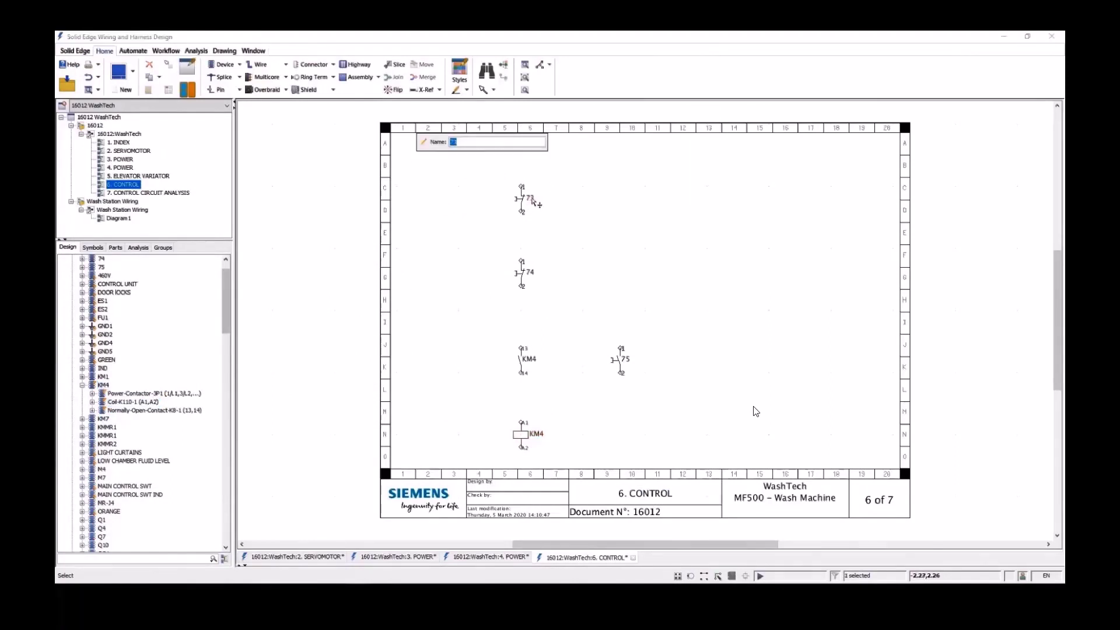
text(EMER STOP 1)
key(Return)
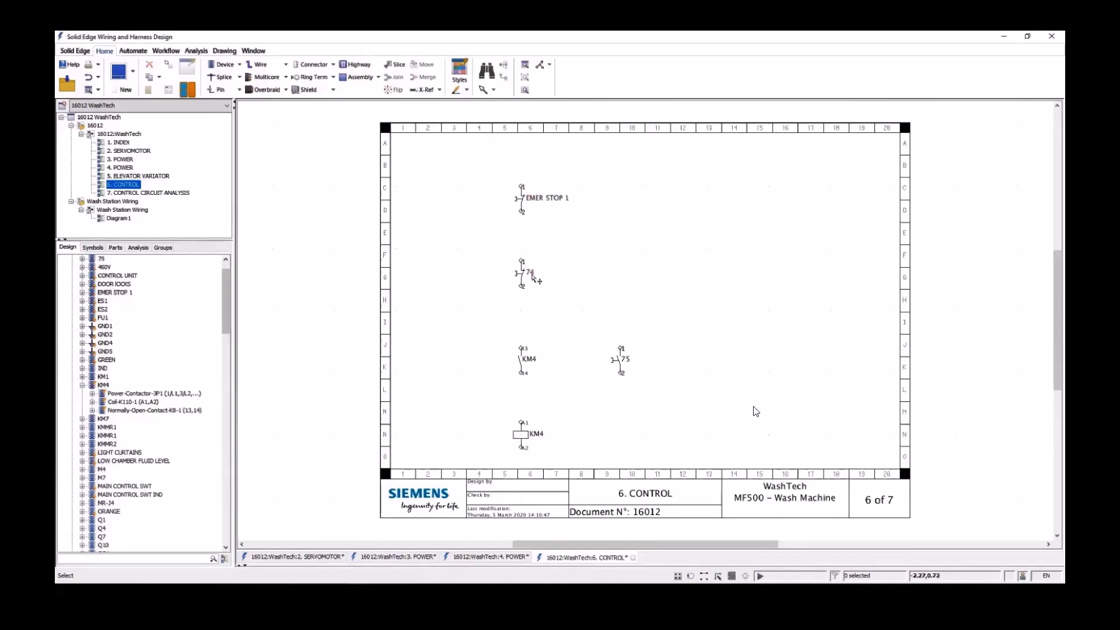
double_click(532, 274)
text(EMER STOP 1)
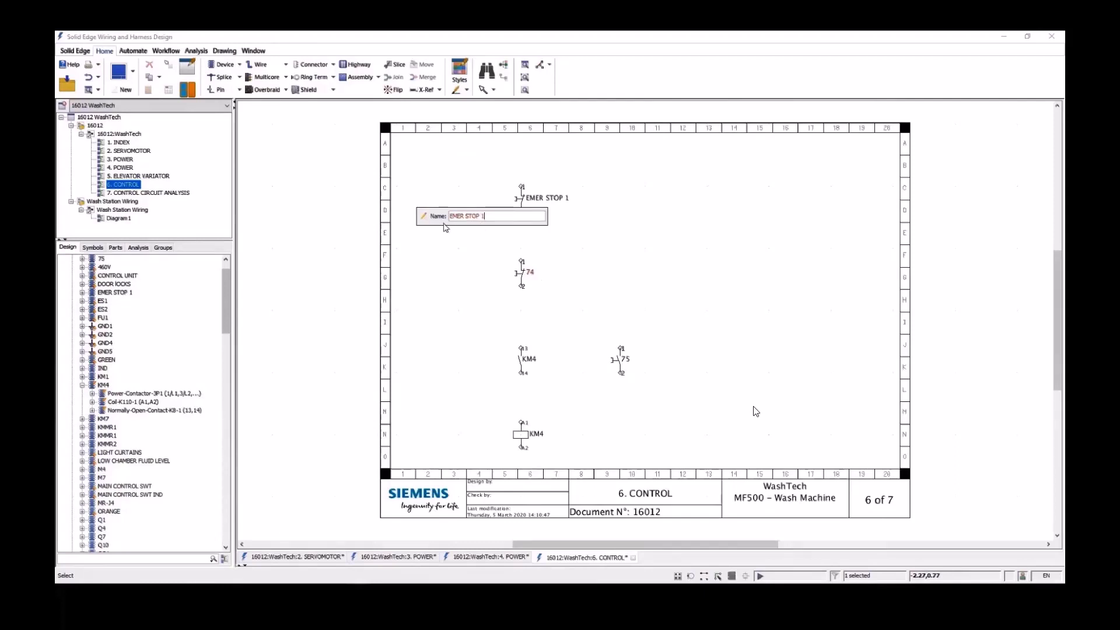
key(BackSpace)
text(2)
key(Return)
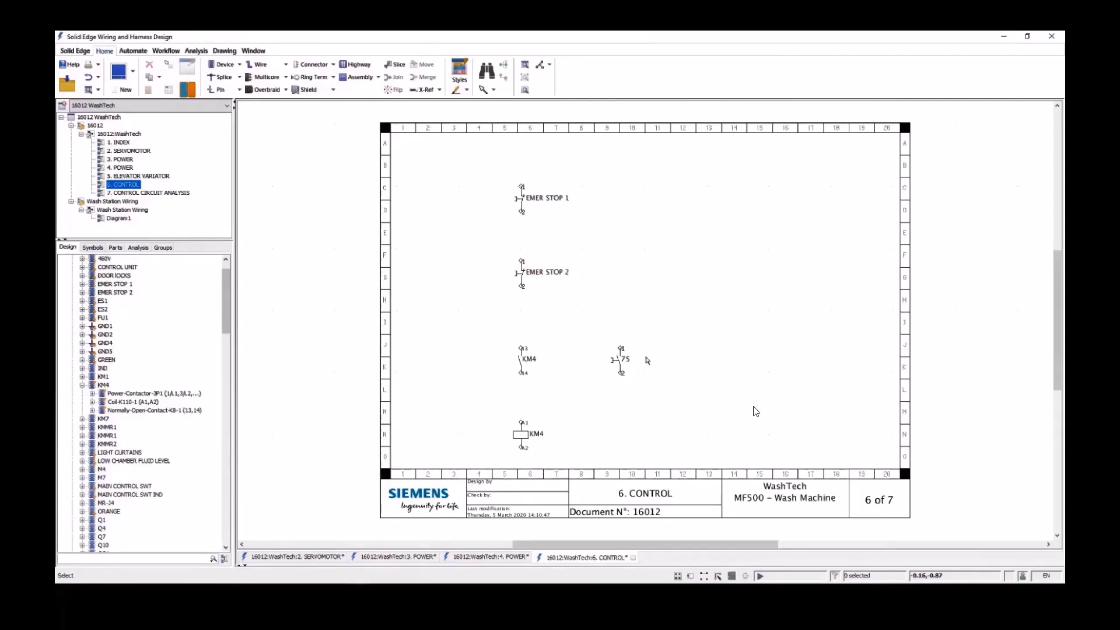
double_click(629, 363)
text(PUSH TO)
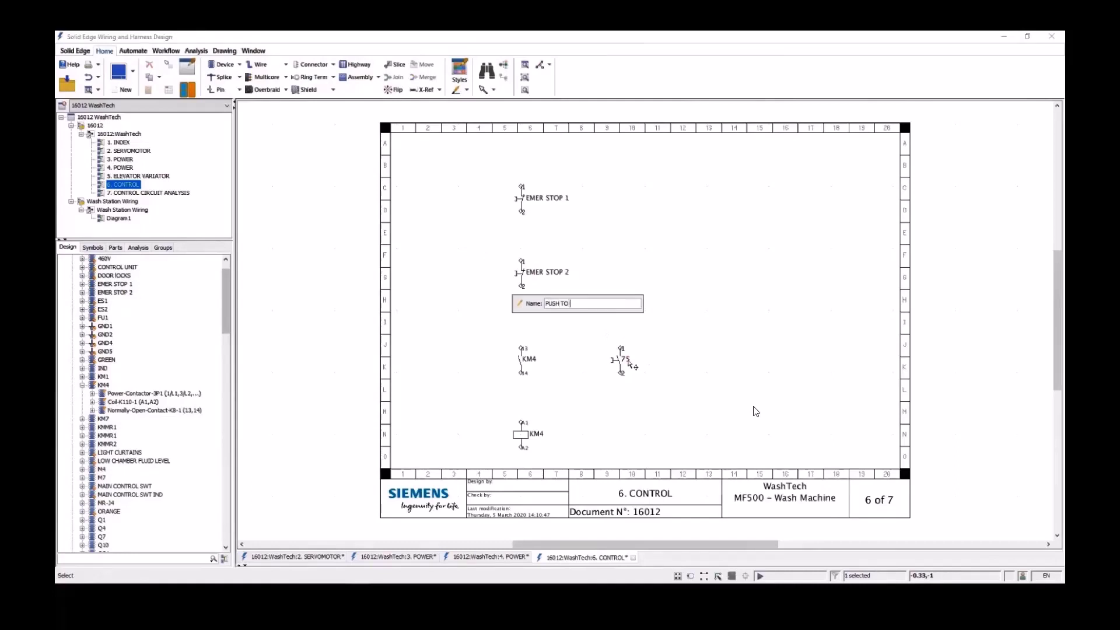
text( START)
key(Return)
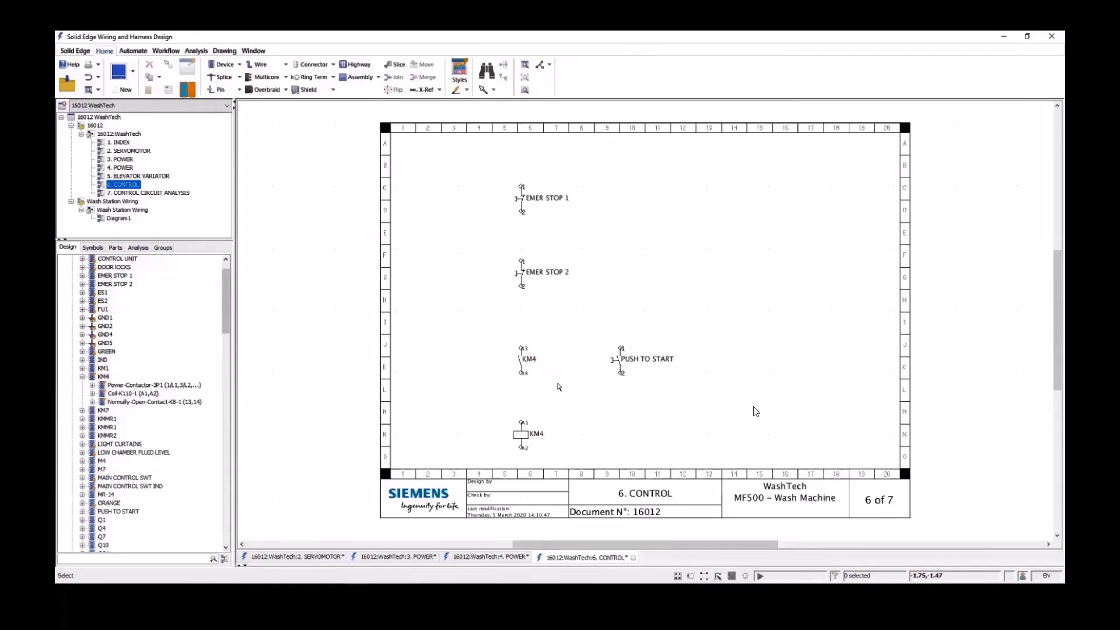
- Wire in series from the left into EMER STOP 1, on to EMER STOP 2, then KM4 pin 13
click(256, 64)
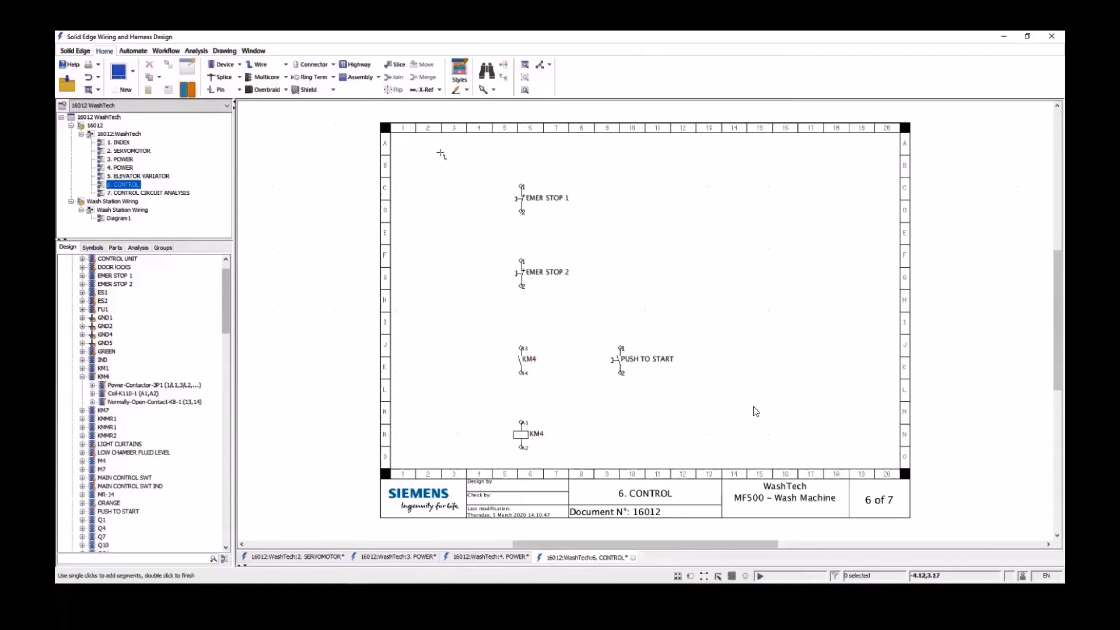
scroll(442, 156, up, 2)
click(435, 162)
click(570, 162)
double_click(571, 207)
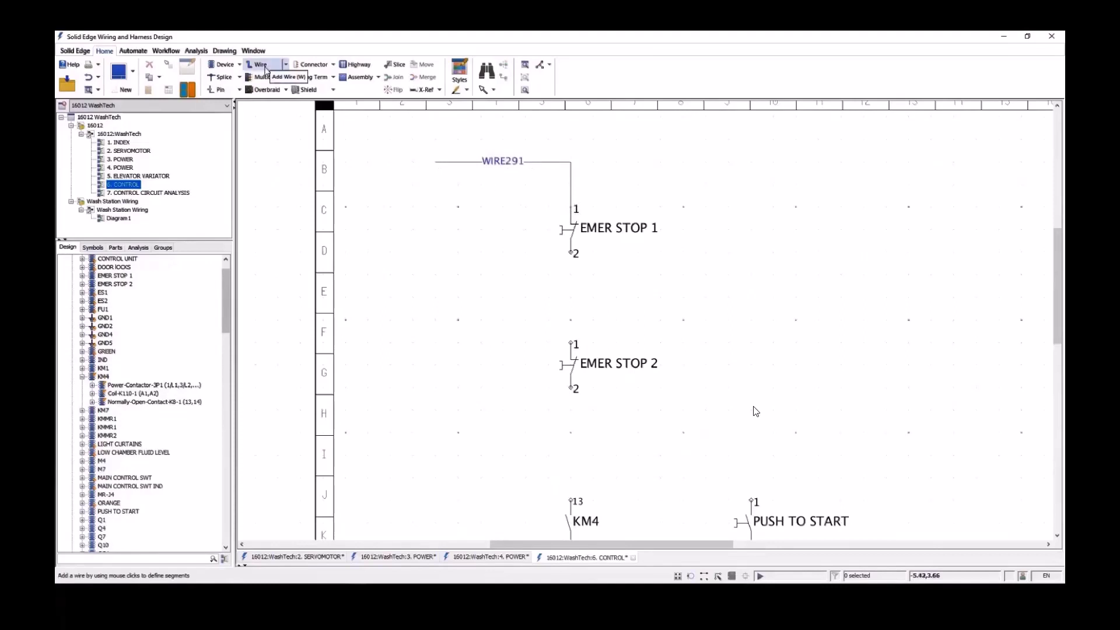
click(256, 64)
click(570, 253)
double_click(570, 344)
click(570, 387)
double_click(571, 500)
key(ctrl+f)
- Wire KM4 pin 14 to coil pin A1, and run a wire from coil pin A2 below the coil
click(445, 343)
scroll(582, 488, up, 3)
click(656, 202)
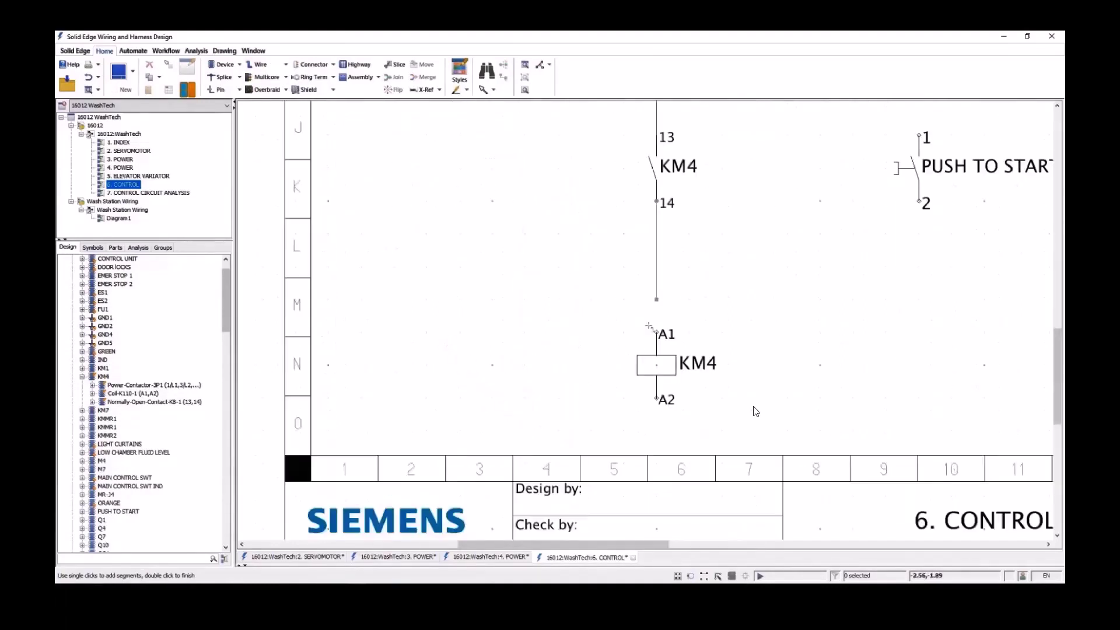
double_click(656, 333)
click(658, 403)
double_click(493, 430)
key(ctrl+f)
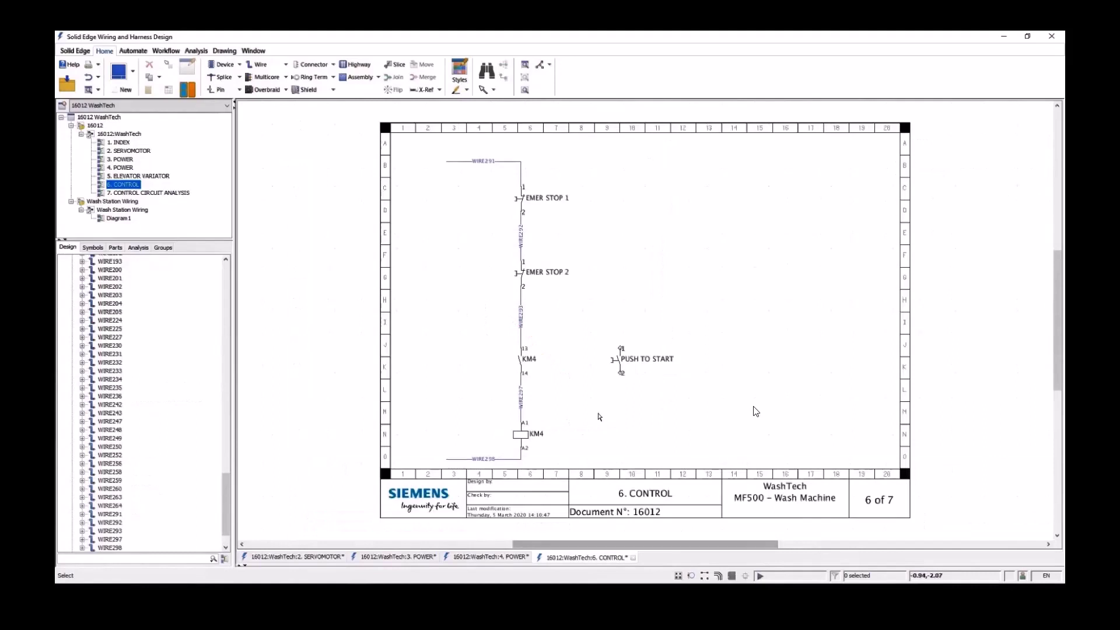
- Wire PUSH TO START pin 2 to WIRE297 and pin 1 to WIRE293, paralleling KM4's contact
click(269, 63)
scroll(585, 385, up, 3)
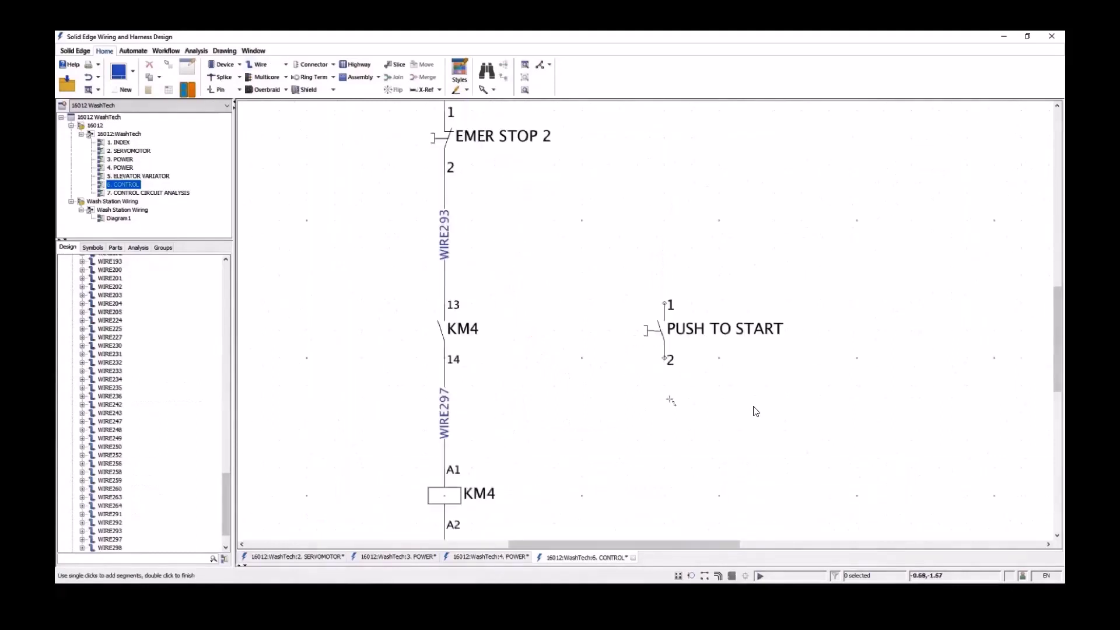
click(664, 358)
click(664, 413)
double_click(445, 412)
click(261, 66)
click(664, 303)
click(664, 248)
double_click(445, 248)
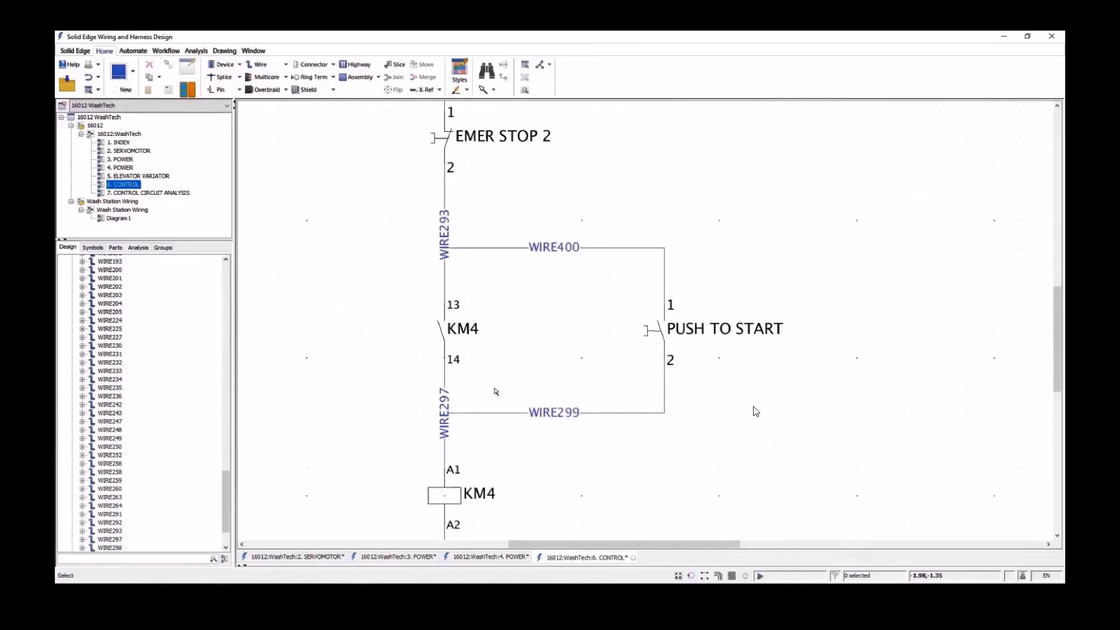
- Extend the selection from WIRE299 and toggle WIRE400's corner chamfer via Grip Point
click(465, 415)
right_click(461, 415)
click(534, 461)
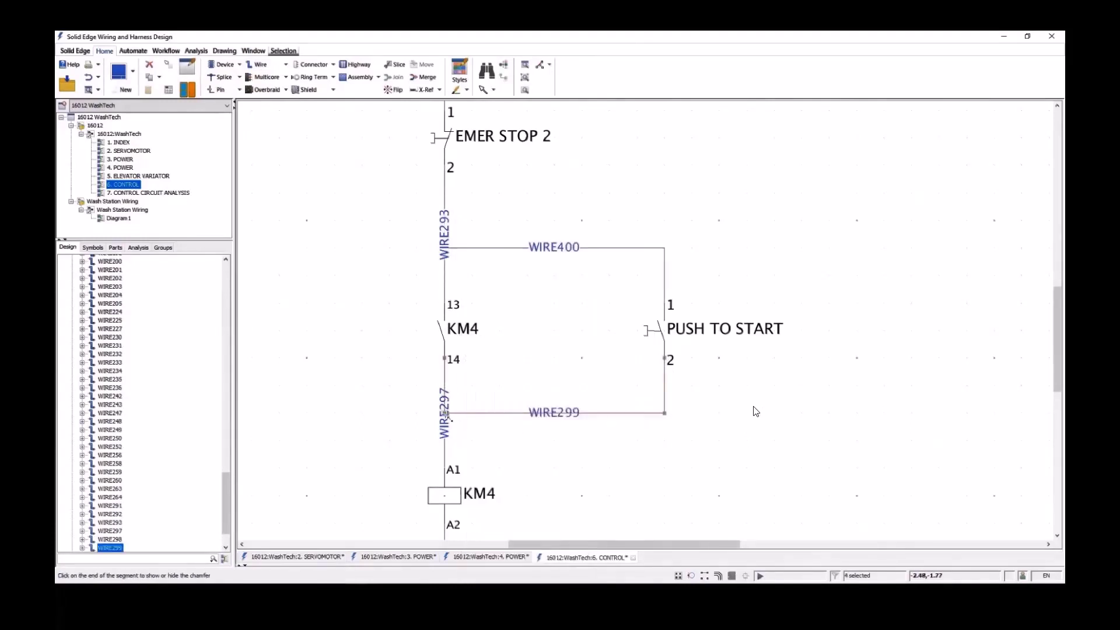
right_click(467, 250)
mouse_move(525, 361)
click(627, 383)
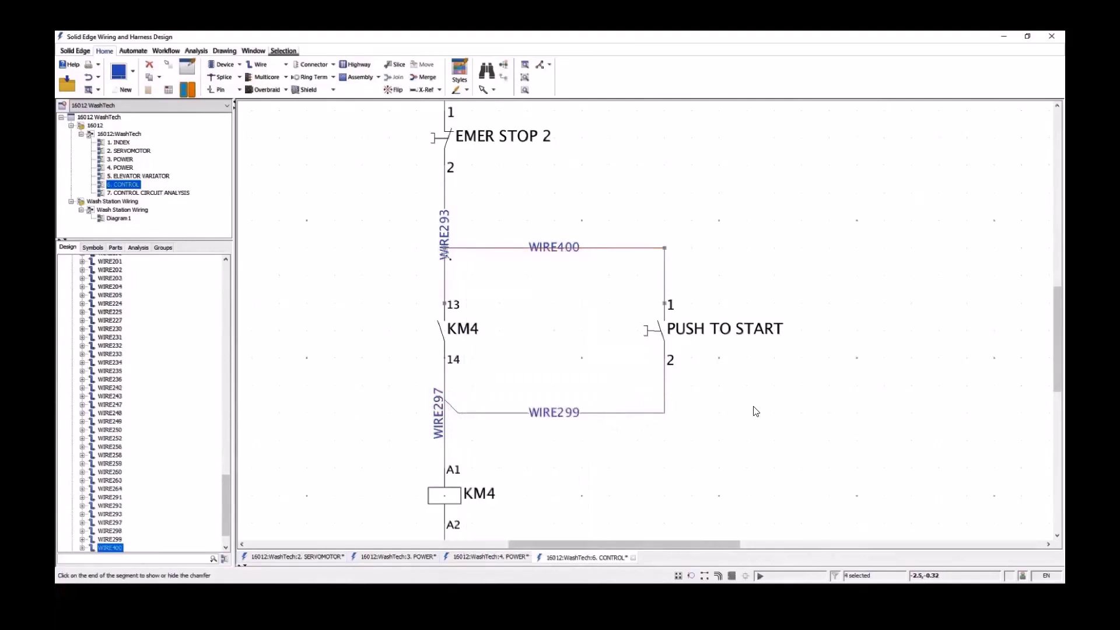
key(Escape)
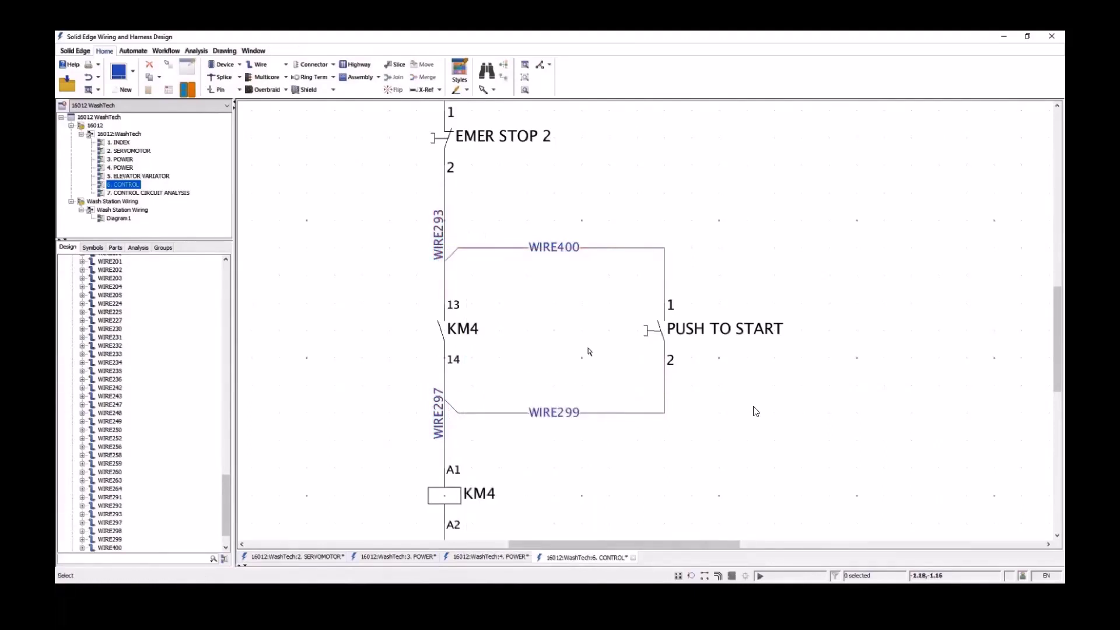
key(ctrl+f)
- Place KM4's contact cross-reference table by the coil and position the 6. CONTROL/N-14 label
scroll(193, 303, up, 10)
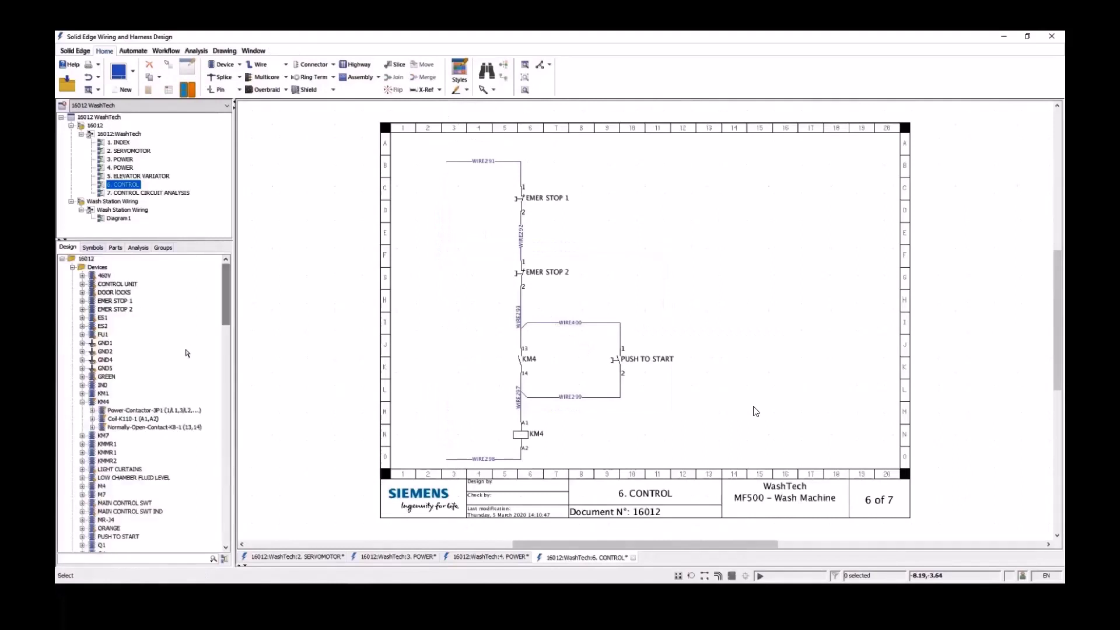
drag(186, 353, 607, 473)
click(653, 490)
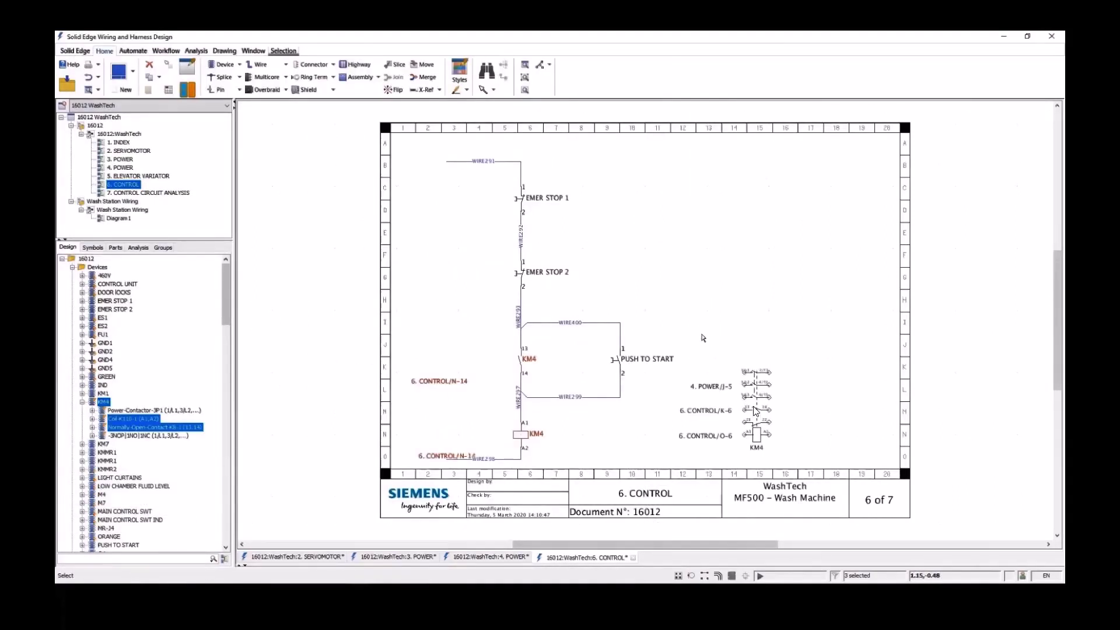
drag(440, 382, 462, 432)
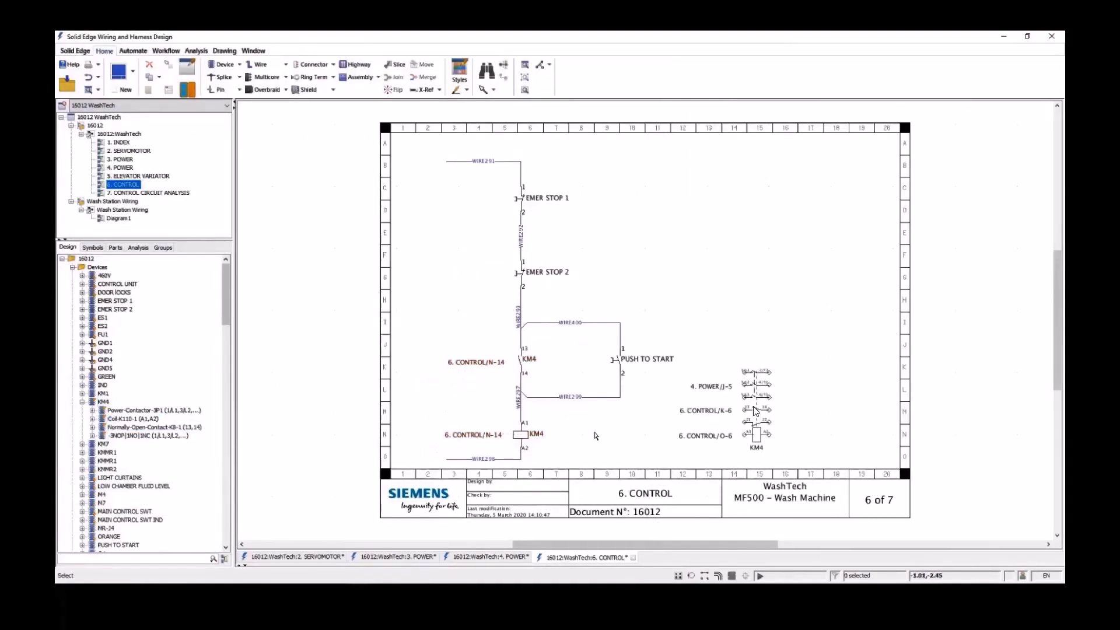
- Jump from the 4. POWER/J-5 reference's related items to KM4 on the 4. POWER sheet
right_click(710, 386)
click(750, 523)
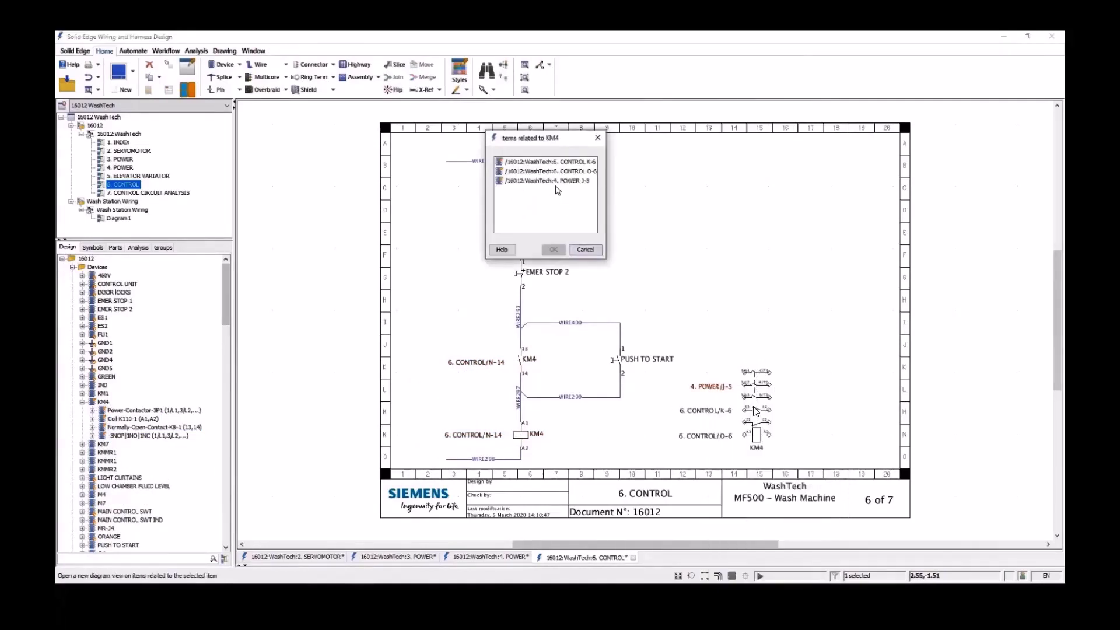
click(539, 182)
click(553, 250)
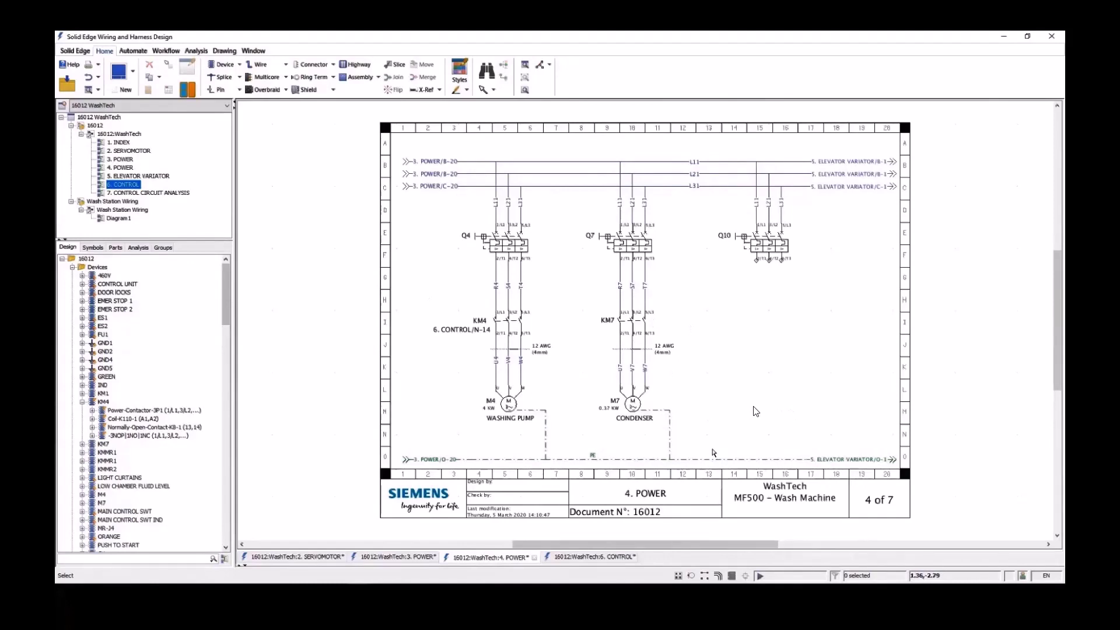
- Copy the KM7/M7 motor circuit and paste the copy under Q10
drag(714, 454, 560, 320)
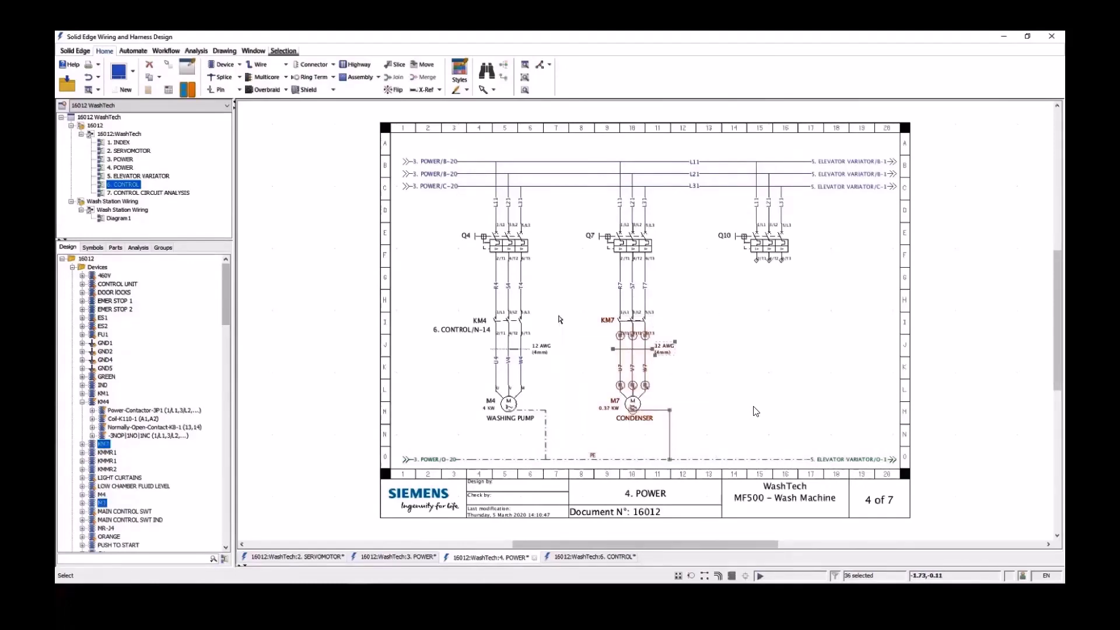
key(ctrl+c)
key(ctrl+v)
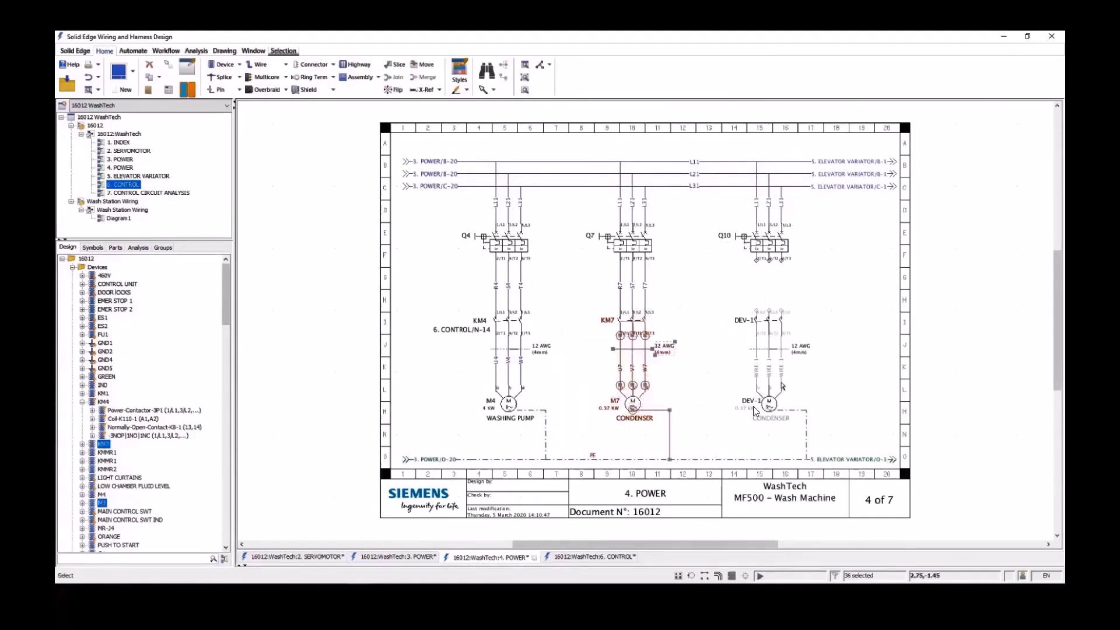
click(755, 410)
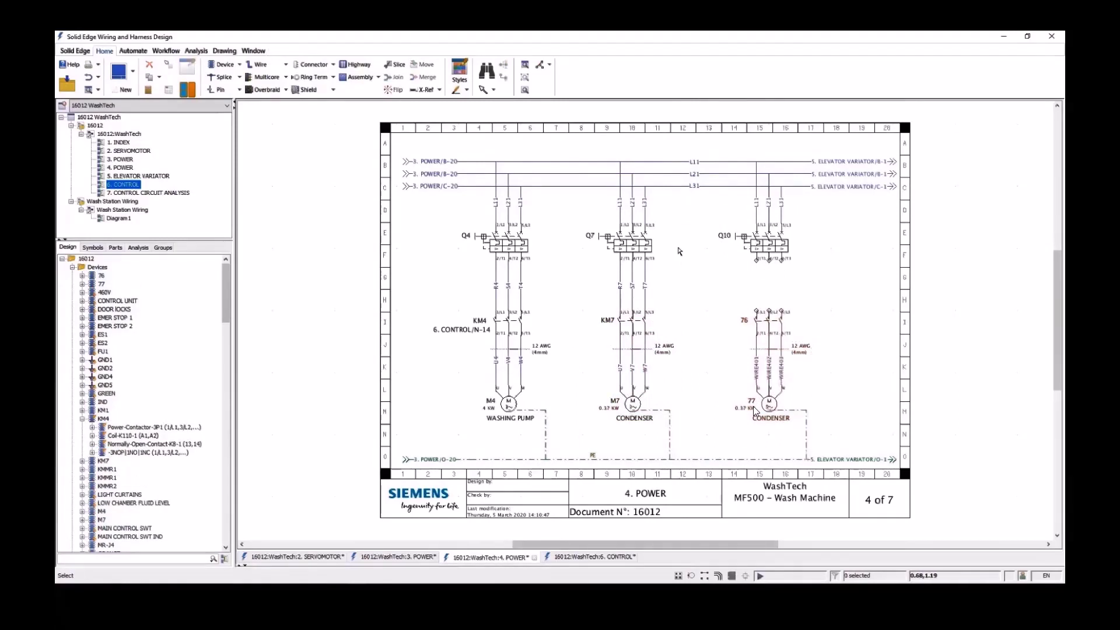
- Rename the copied motor M10, set Power to '1.8 KW Rotary Motor' and function ROTATION
scroll(679, 251, up, 3)
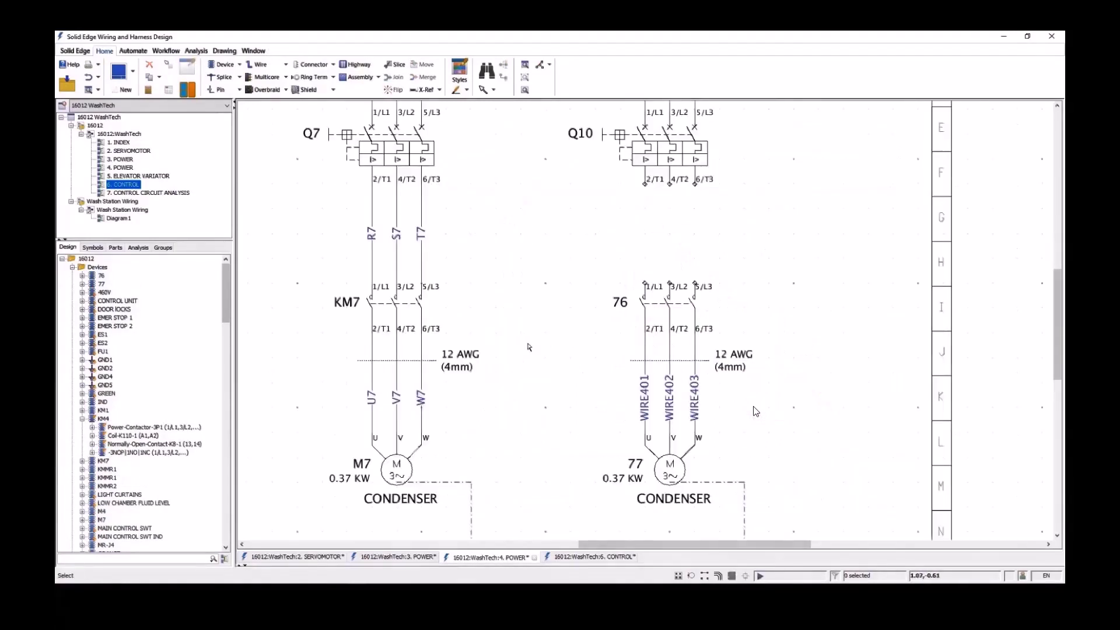
click(637, 465)
text(M10)
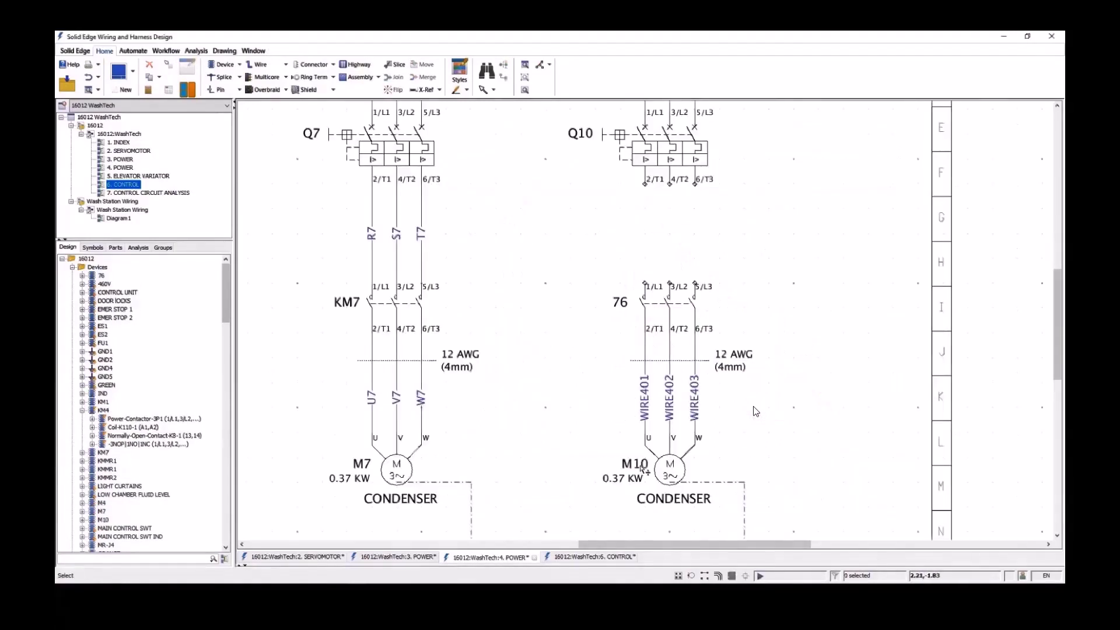
click(642, 468)
right_click(658, 478)
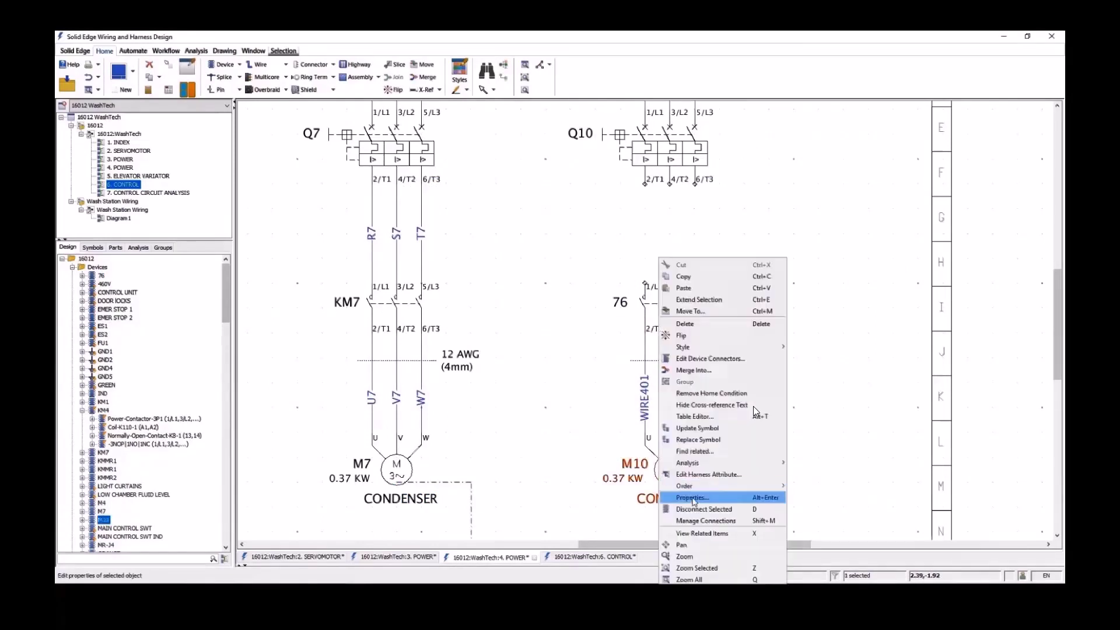
click(693, 498)
click(394, 103)
click(575, 128)
click(575, 127)
key(BackSpace)
key(BackSpace)
key(BackSpace)
key(BackSpace)
text(1.8 KW Rotary )
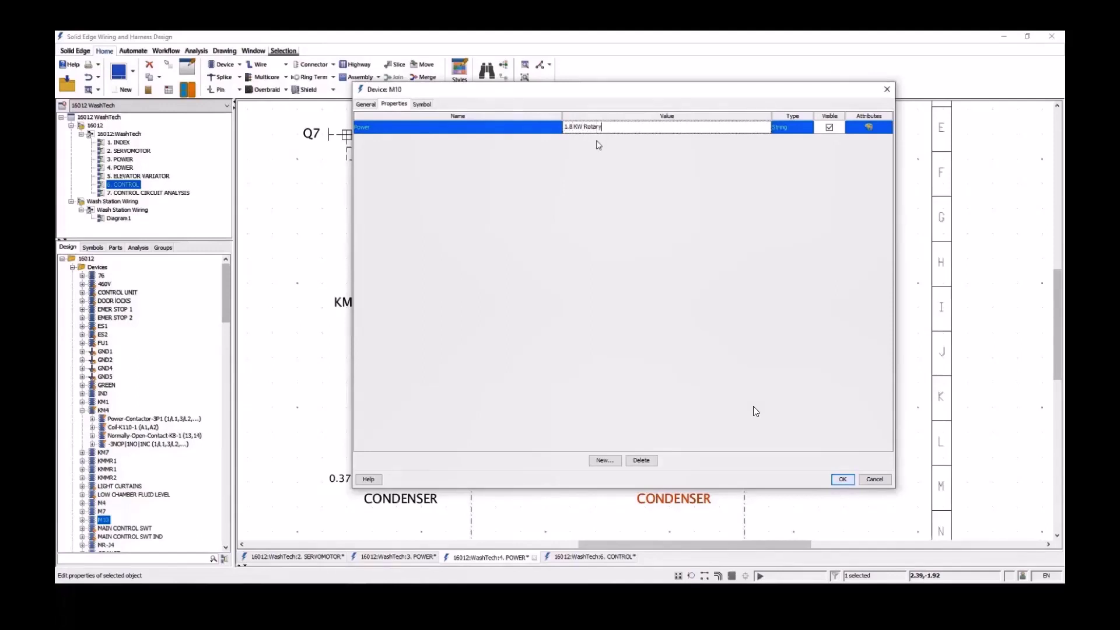
text(Motor)
key(Return)
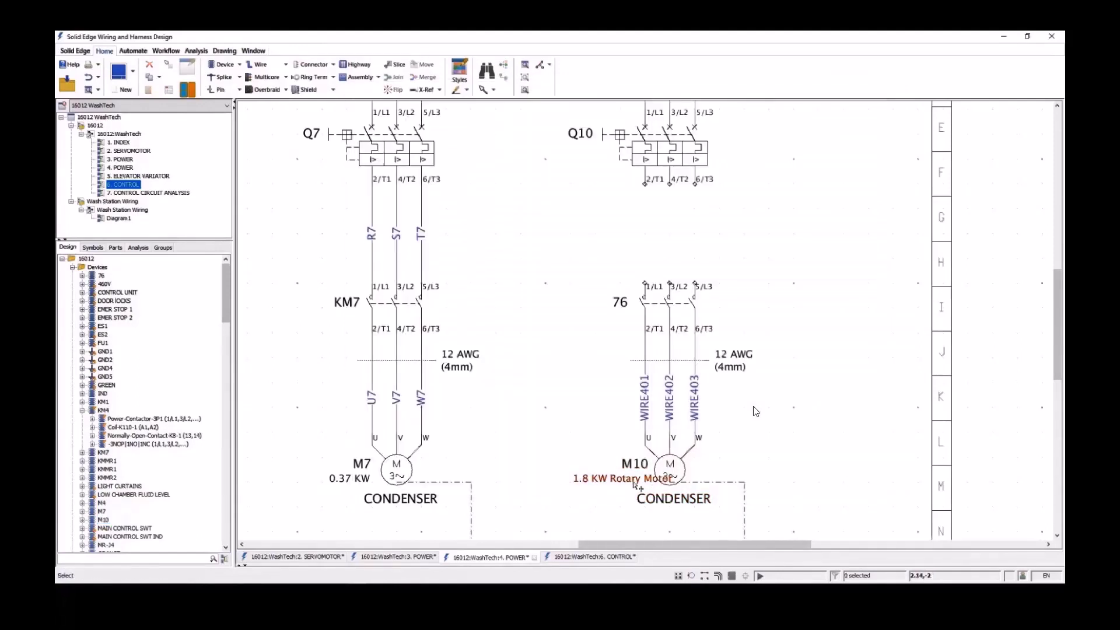
double_click(686, 505)
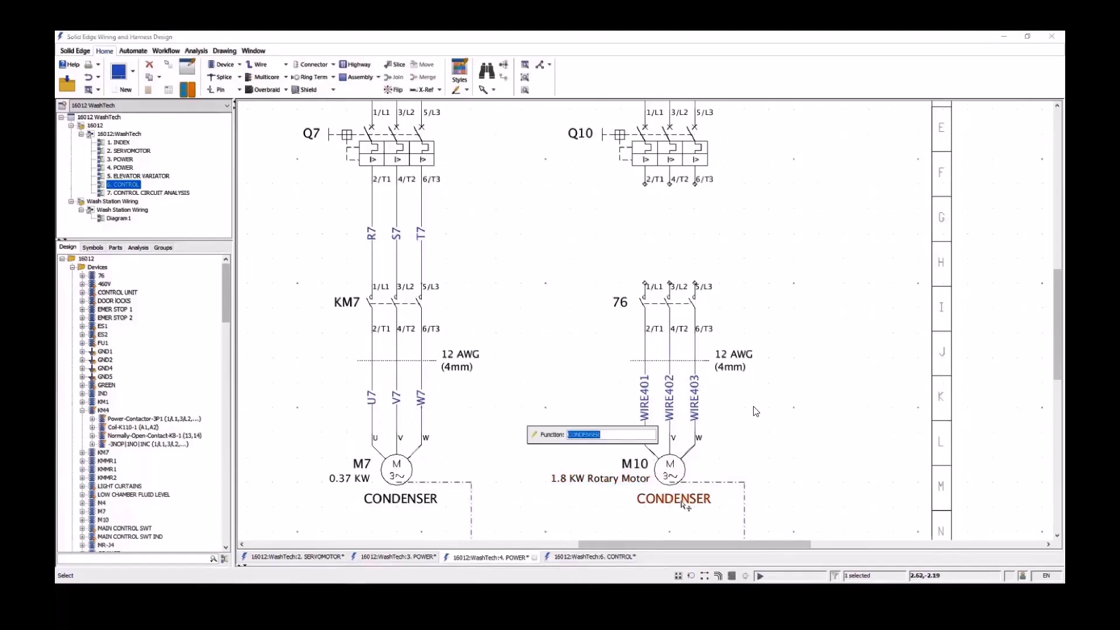
text(ROTATION)
key(Return)
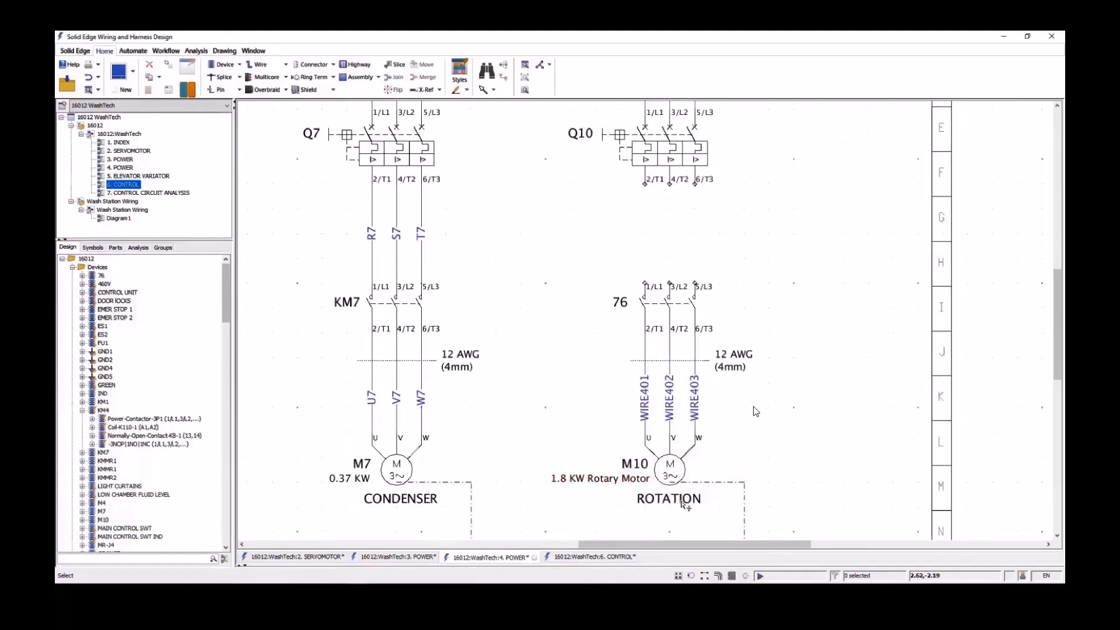
- Rename the motor wires U10, V10, W10 and the copied contactor KM10
double_click(647, 407)
text(U10)
key(Return)
double_click(672, 404)
text(V10)
key(Return)
double_click(696, 403)
text(W10)
key(Return)
double_click(620, 301)
text(KM10)
key(Return)
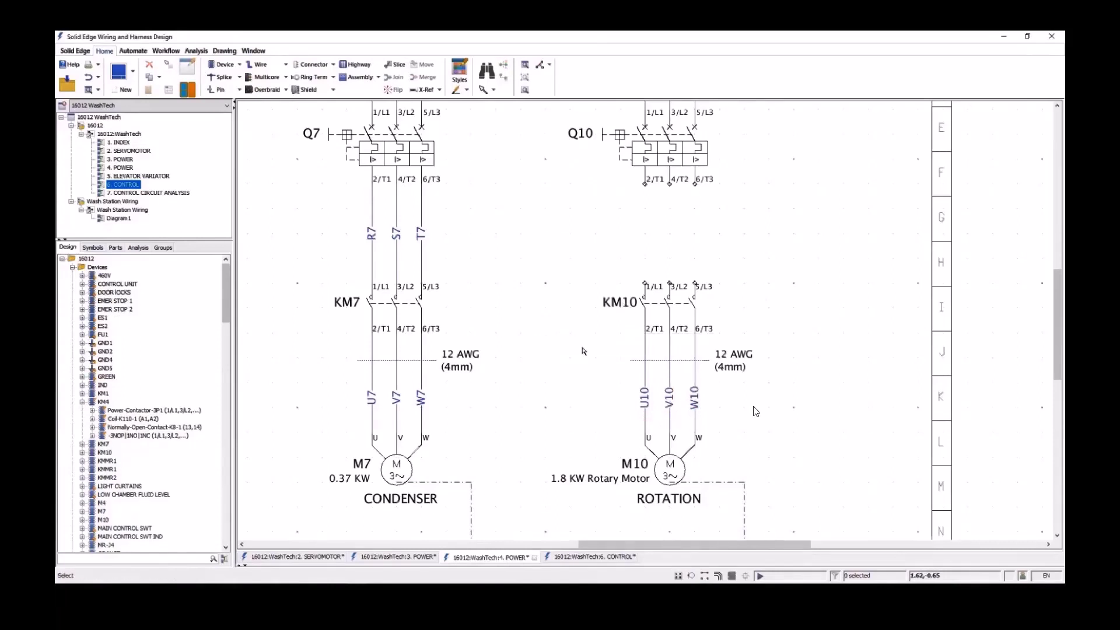
- Connect Q10's bottom pins to KM10's top pins with three wires
click(286, 64)
click(274, 96)
ctrl+drag(616, 259, 726, 298)
drag(717, 175, 633, 193)
click(607, 248)
- Name the three new Q10–KM10 wires R10, S10 and T10
double_click(646, 245)
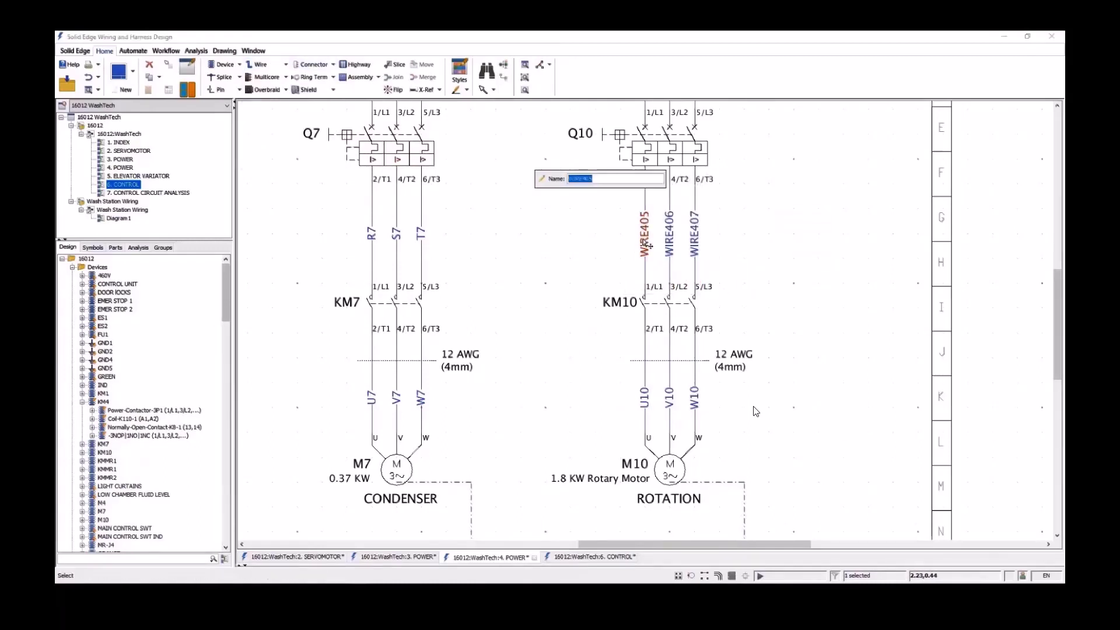
text(R10)
key(Return)
double_click(670, 248)
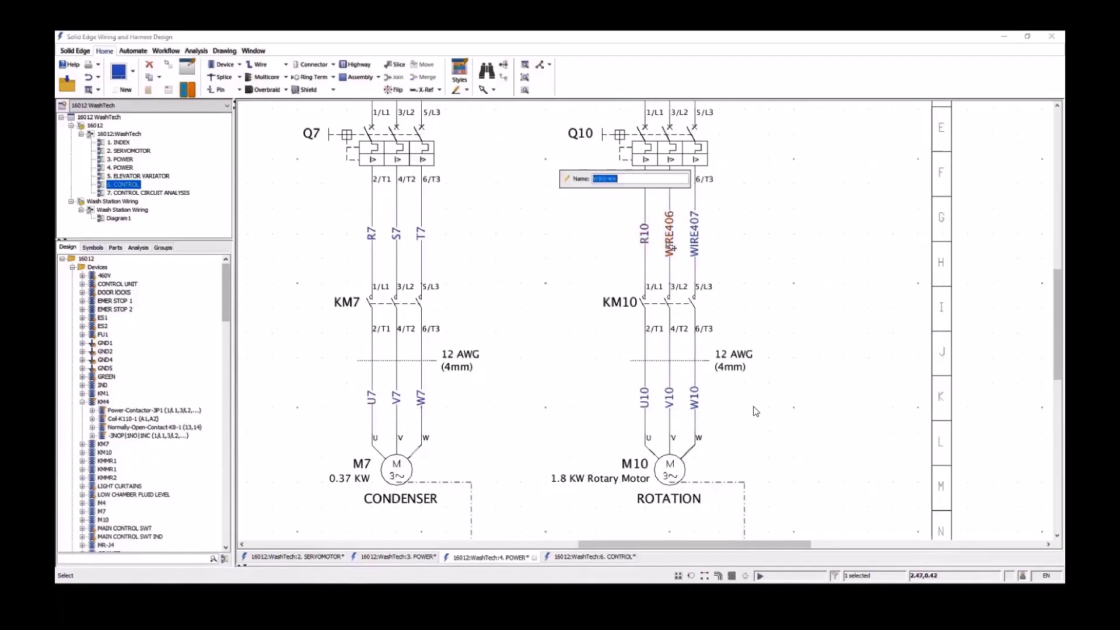
text(R10)
key(Return)
double_click(697, 240)
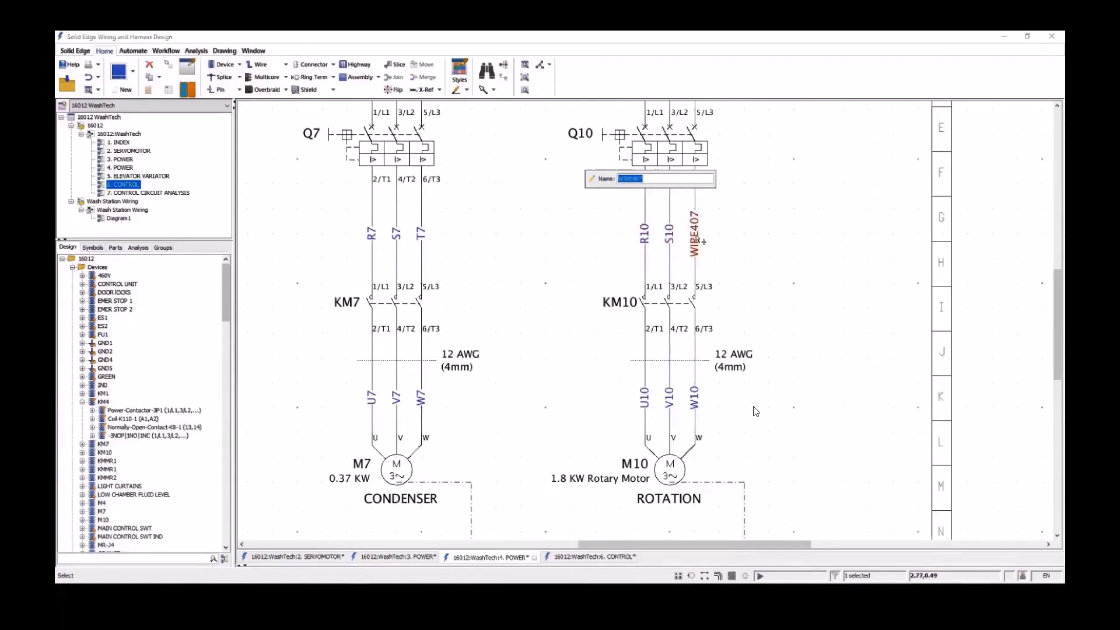
text(T10)
key(Return)
key(ctrl+f)
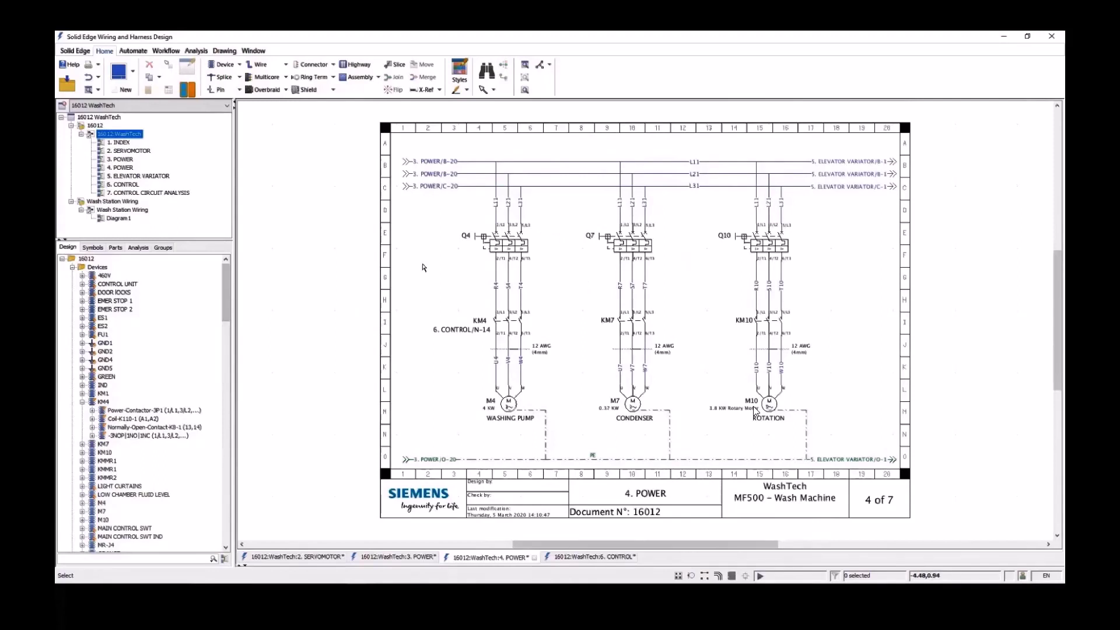
- Switch from 4. POWER to the 7. CONTROL CIRCUIT ANALYSIS sheet in the project tree
click(145, 193)
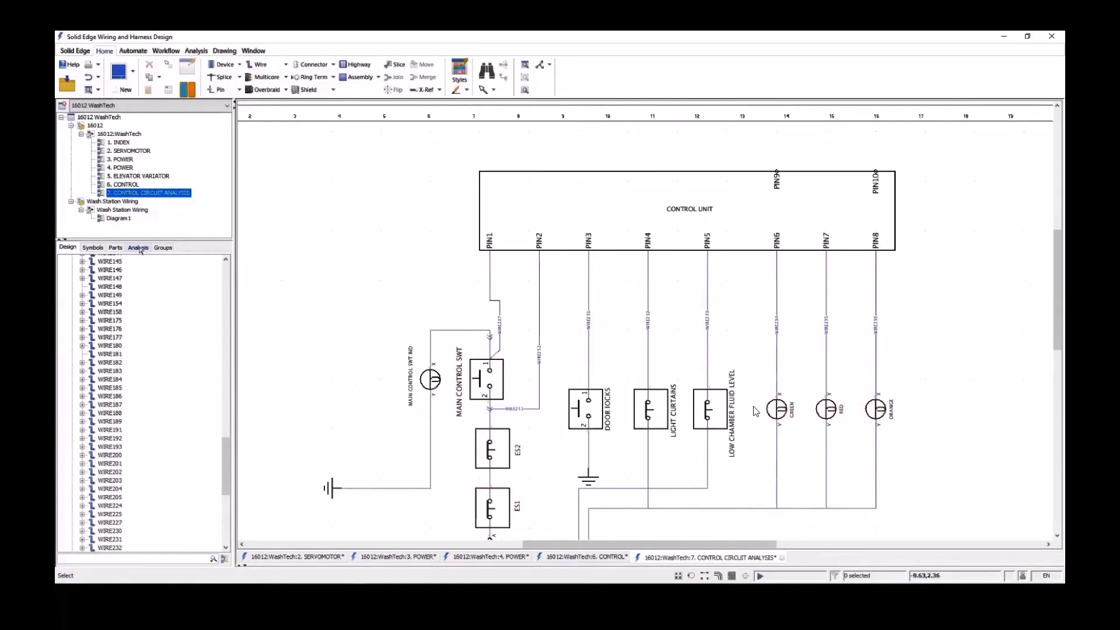
- Start a numeric circuit simulation from the analysis tools
click(141, 248)
click(83, 261)
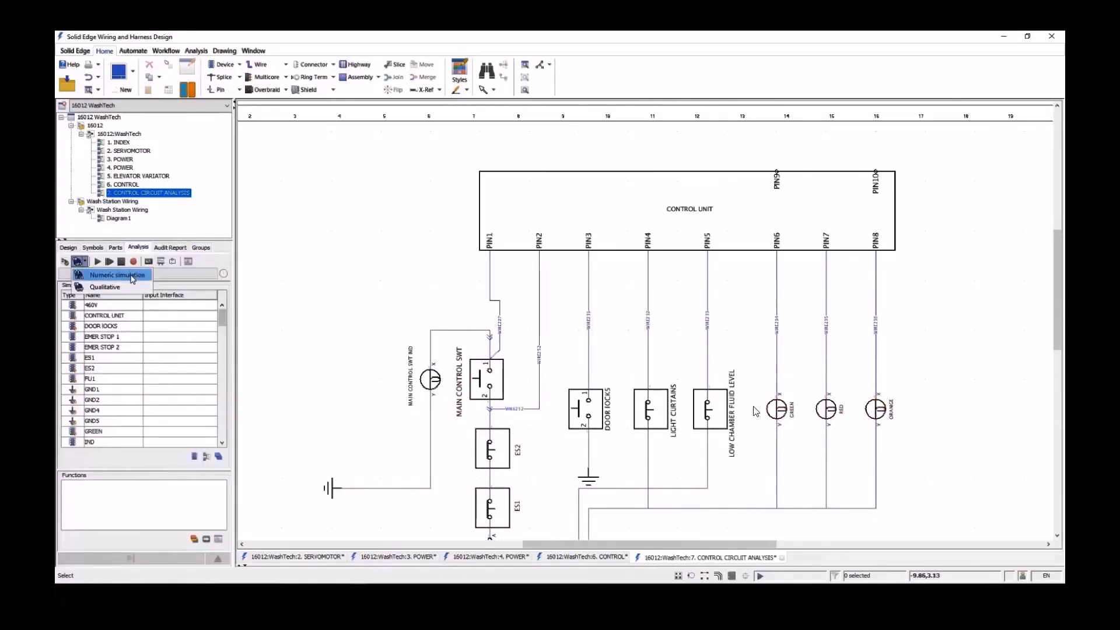
click(131, 276)
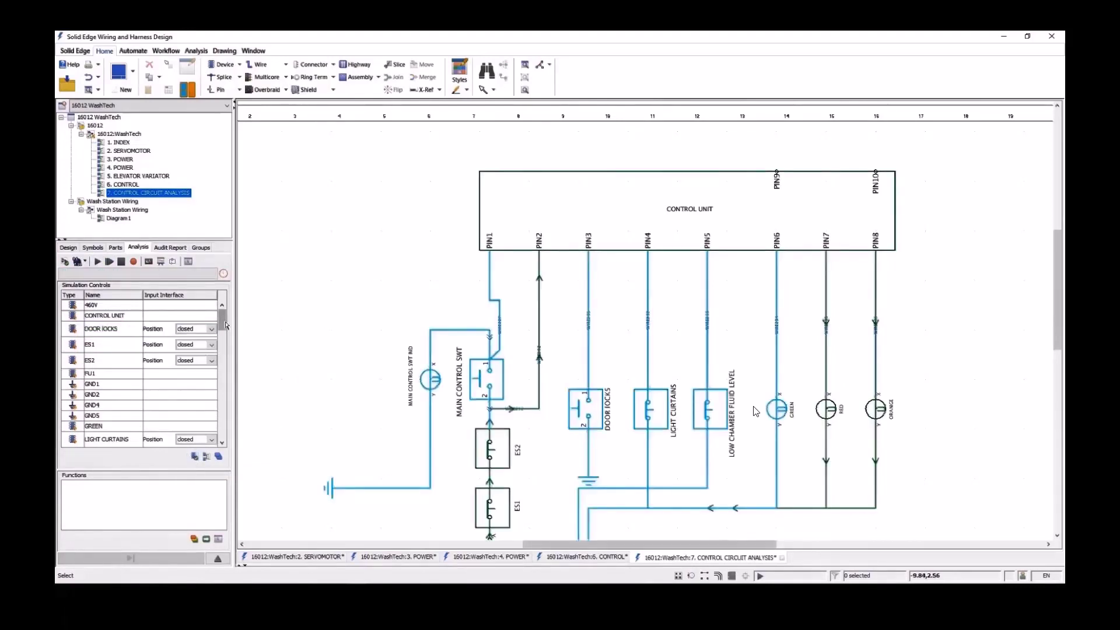
- Close MAIN CONTROL SWT and inspect simulated values for it, WIRE252, the GREEN lamp and WIRE247
scroll(211, 332, down, 4)
click(210, 345)
click(209, 364)
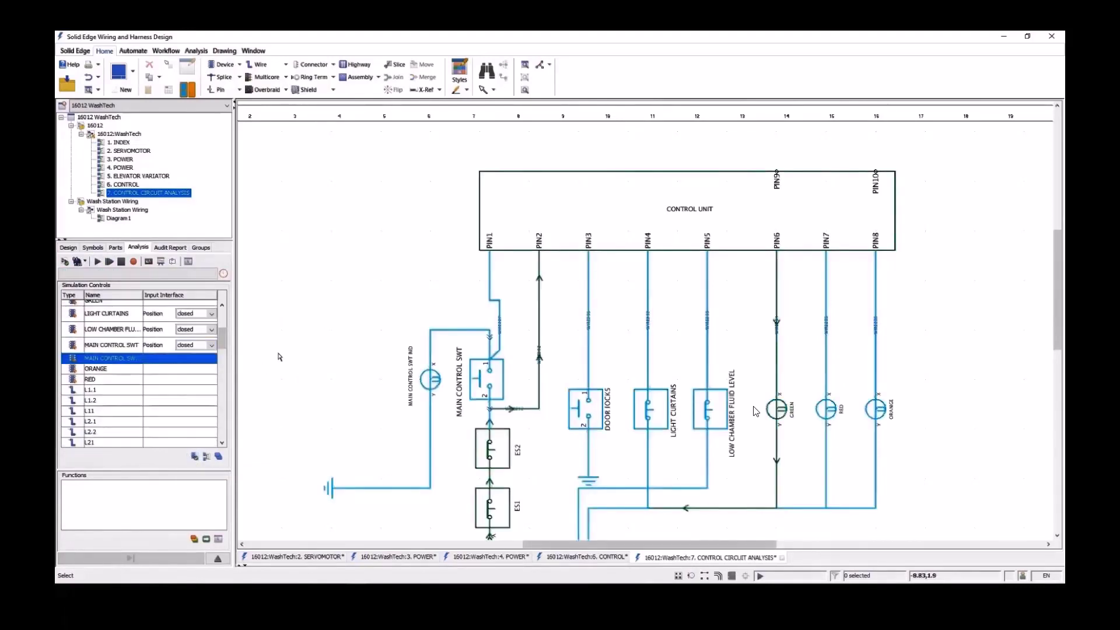
drag(222, 337, 224, 316)
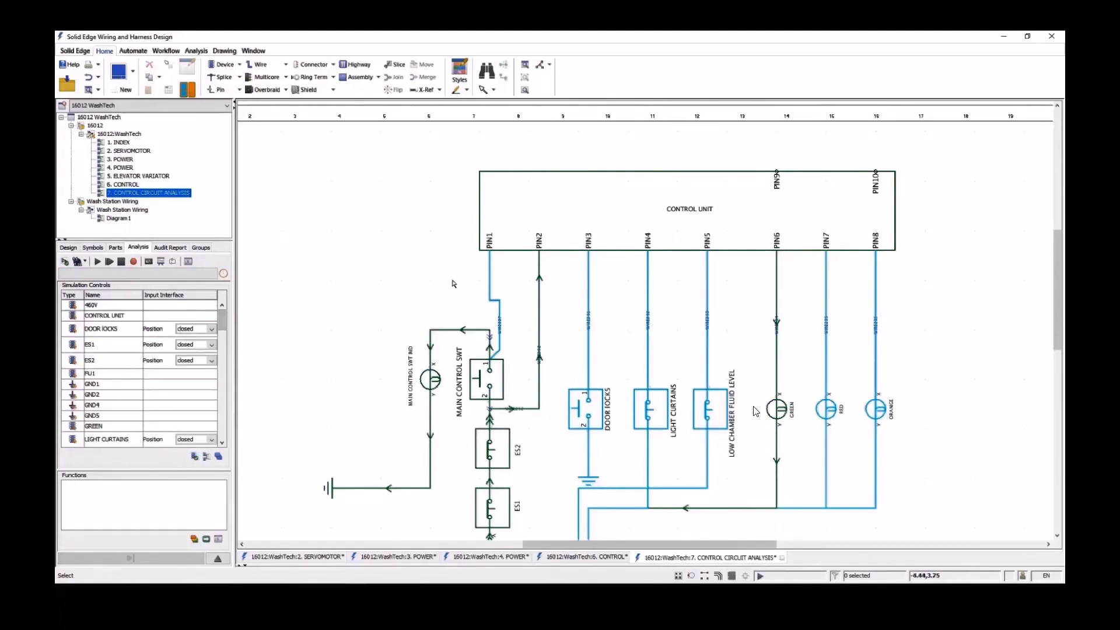
click(500, 382)
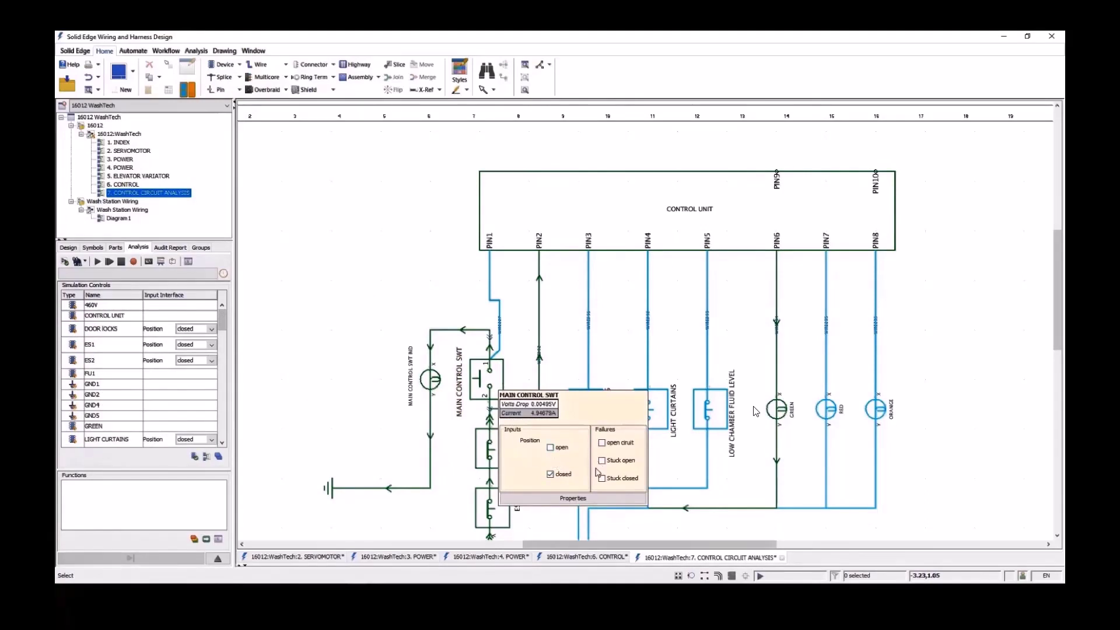
click(540, 379)
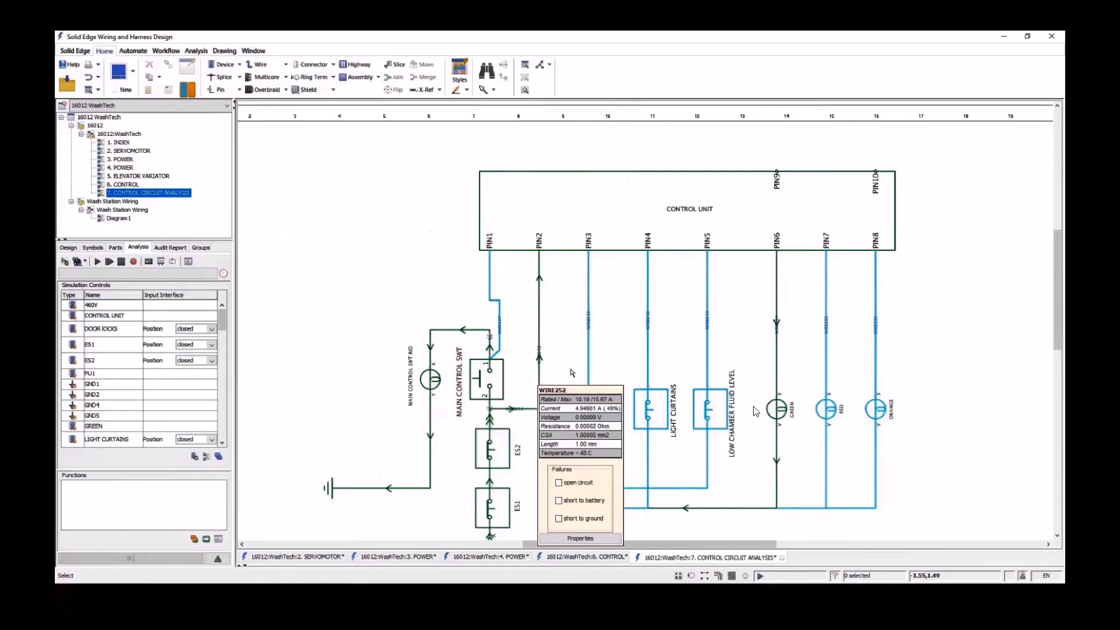
click(774, 412)
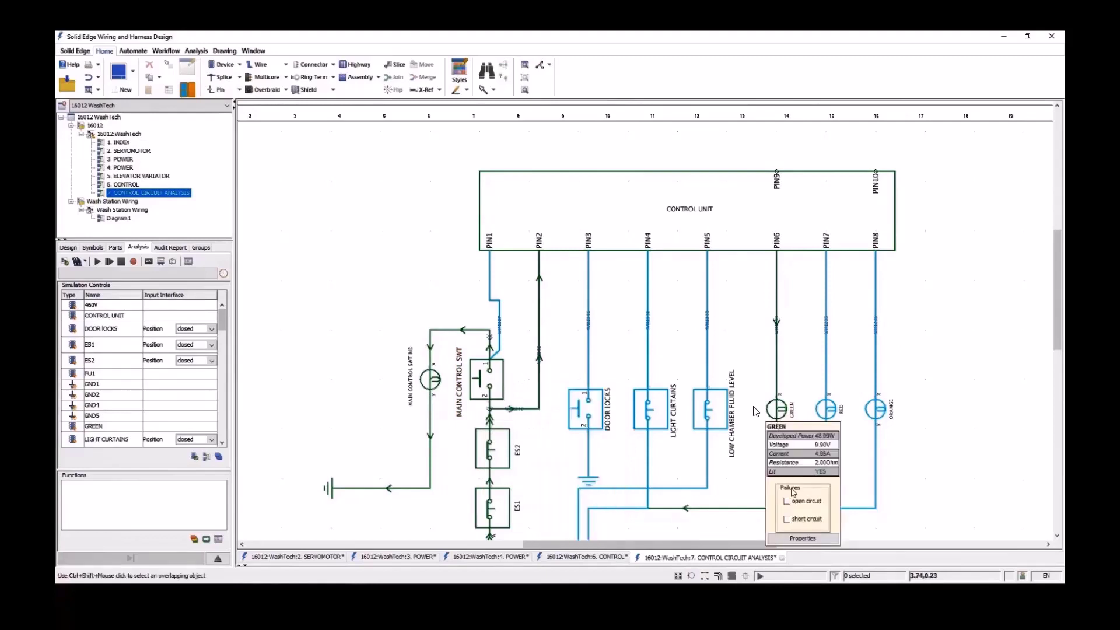
click(752, 508)
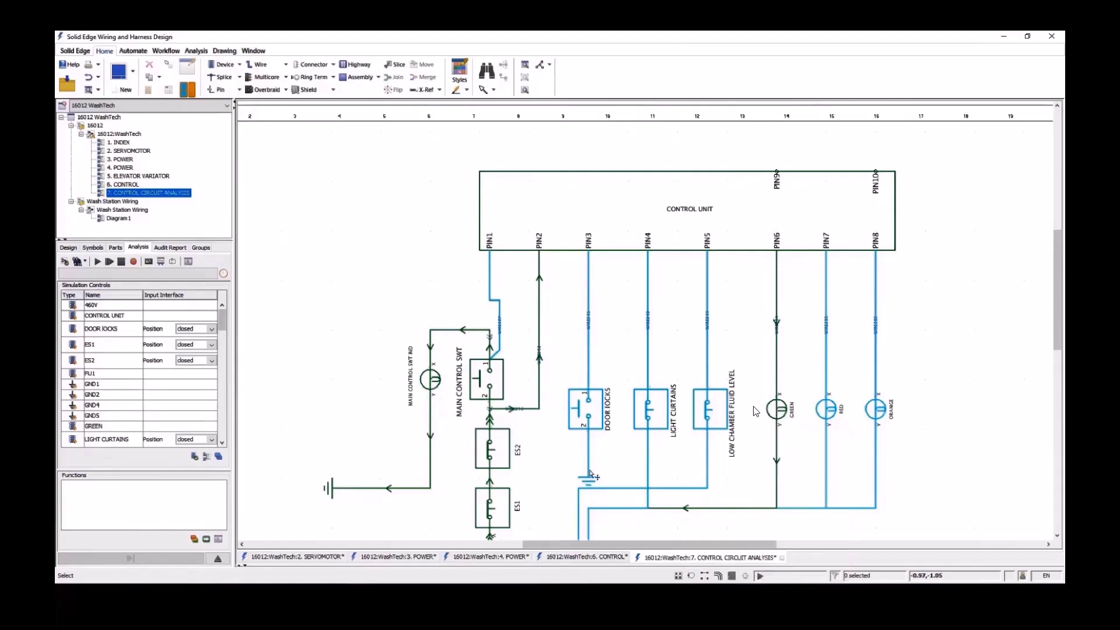
- Set the DOOR LOCKS switch to closed with a 'Stuck open' failure
click(601, 415)
click(649, 480)
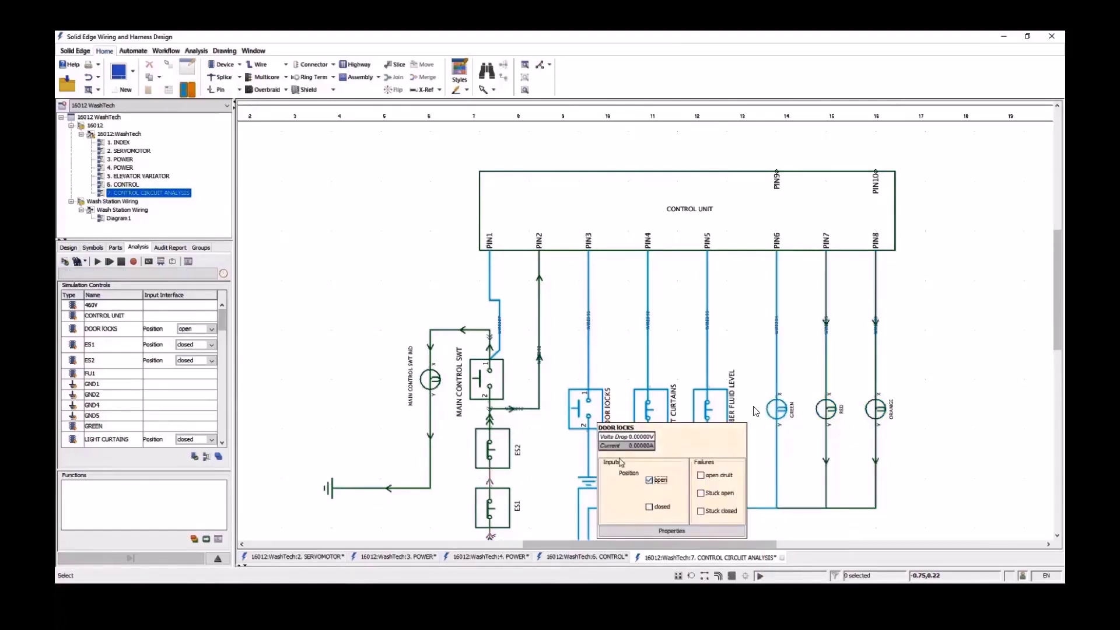
click(705, 410)
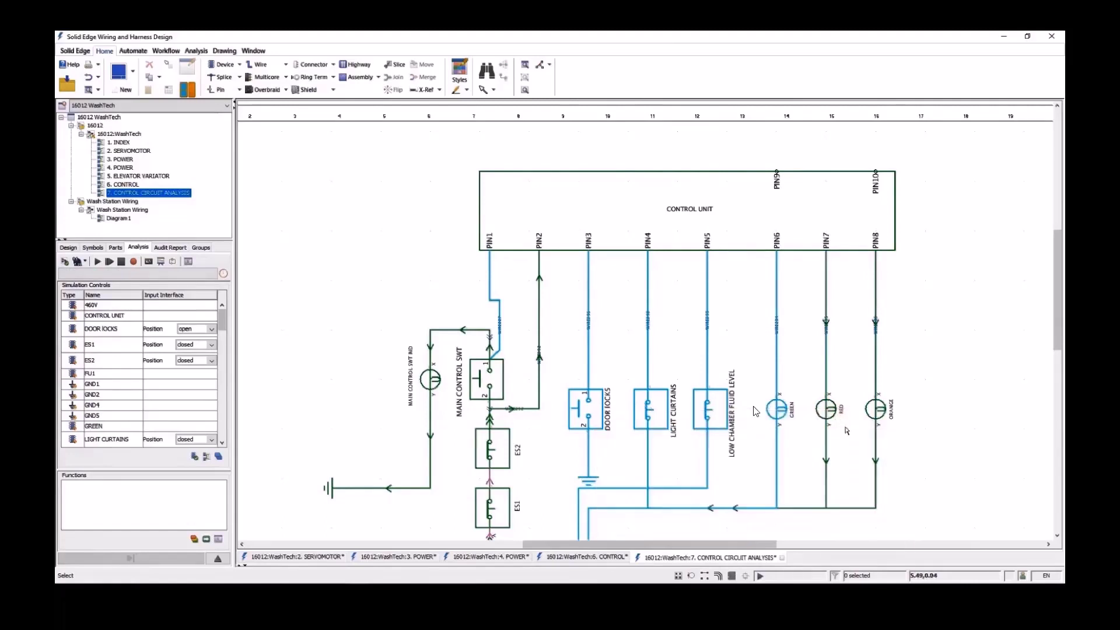
click(598, 415)
click(649, 506)
click(700, 494)
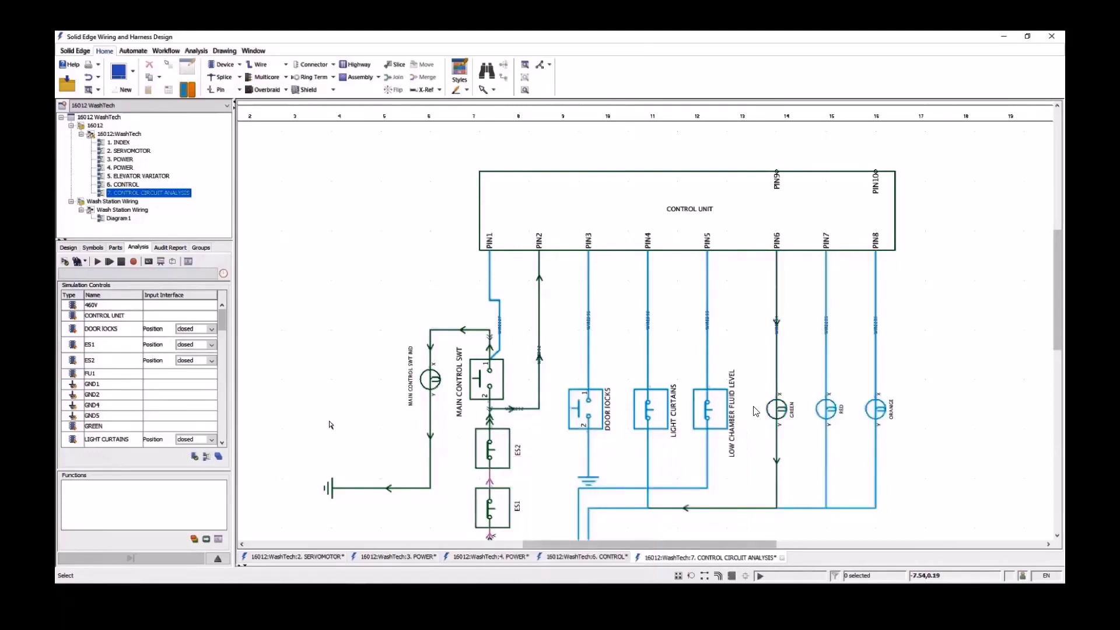
- Set the ES2 switch position to open, then disable the simulation
mouse_move(508, 452)
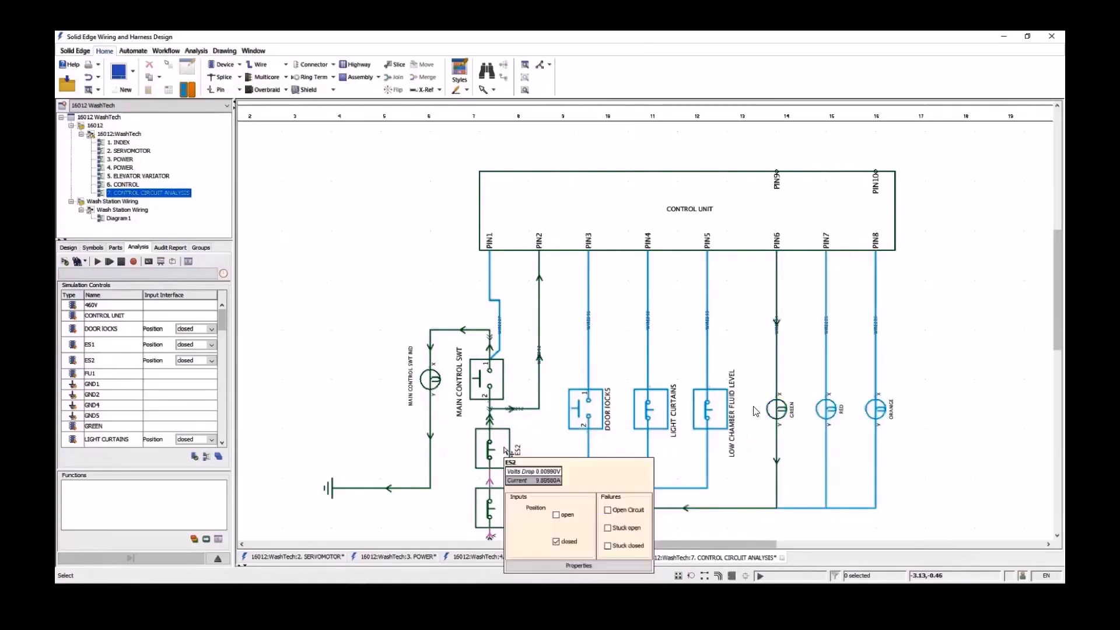
click(556, 514)
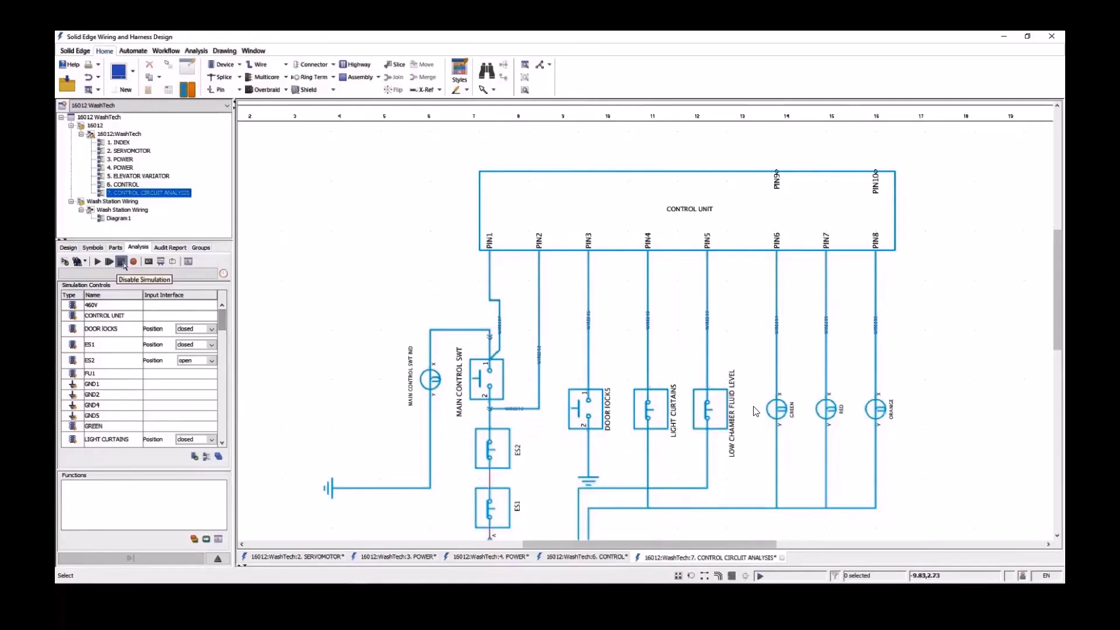
click(121, 261)
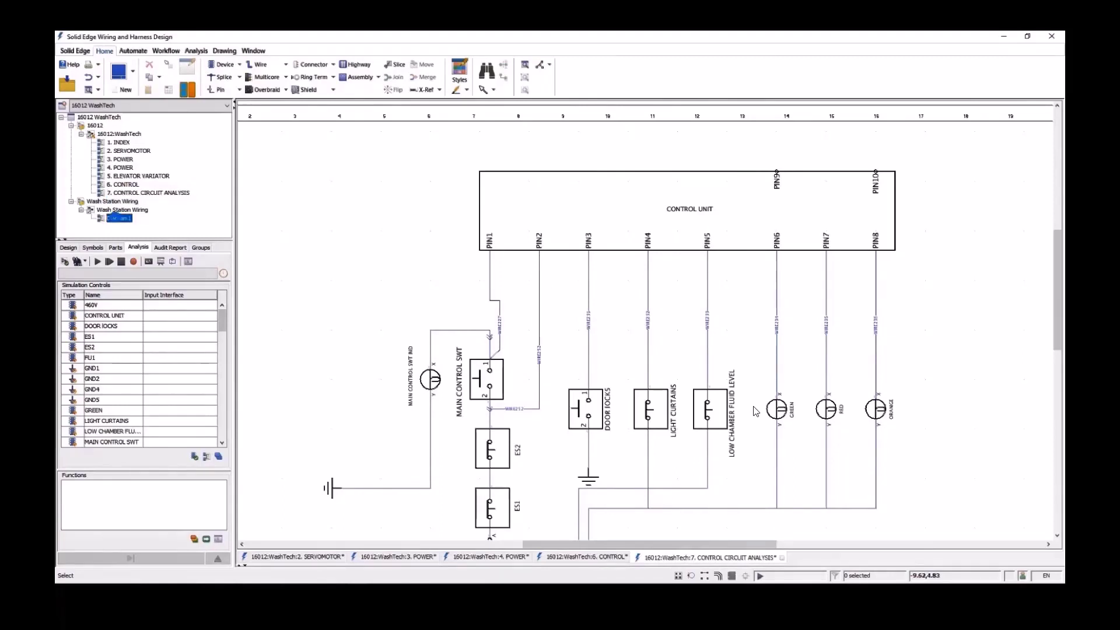
- Add a six-device Diagram List table and an 11-wire Wire List table below it
click(224, 51)
click(461, 71)
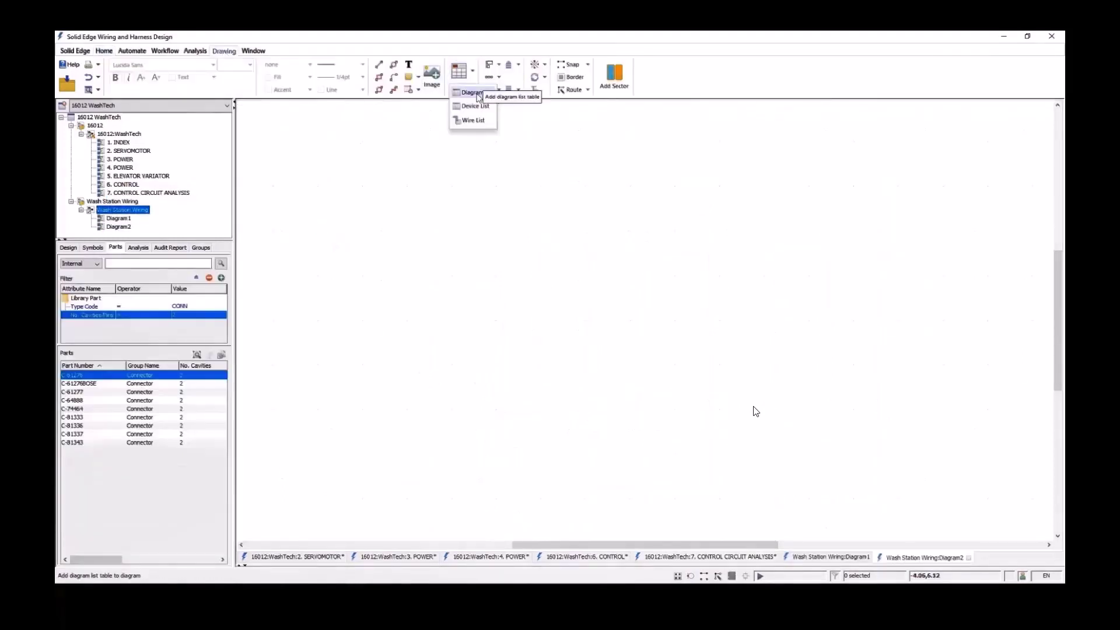
click(477, 93)
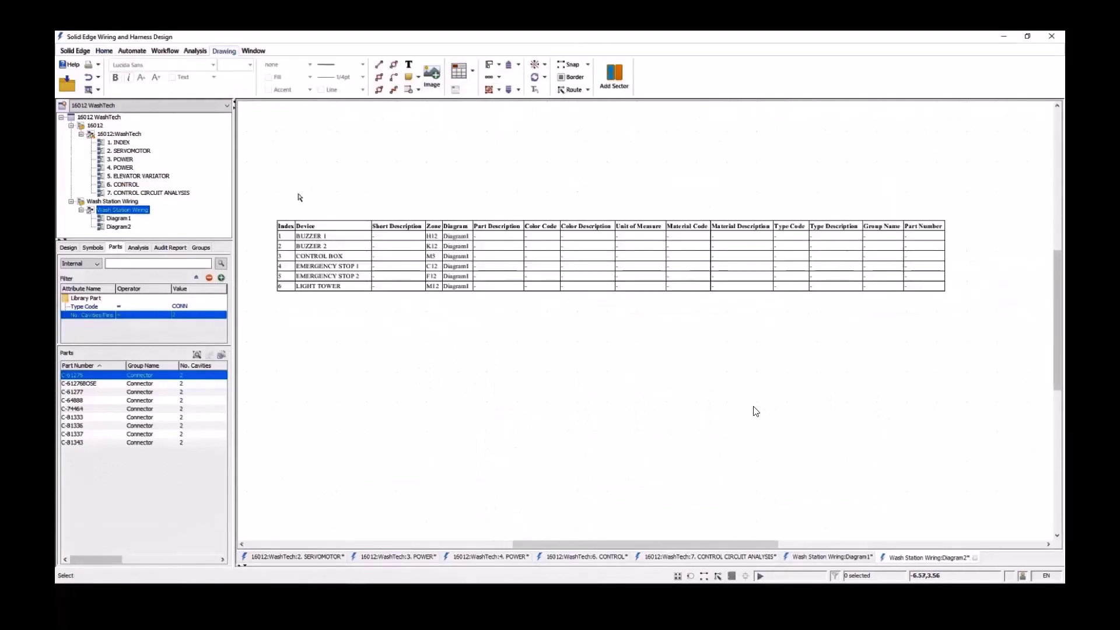
click(472, 82)
click(473, 120)
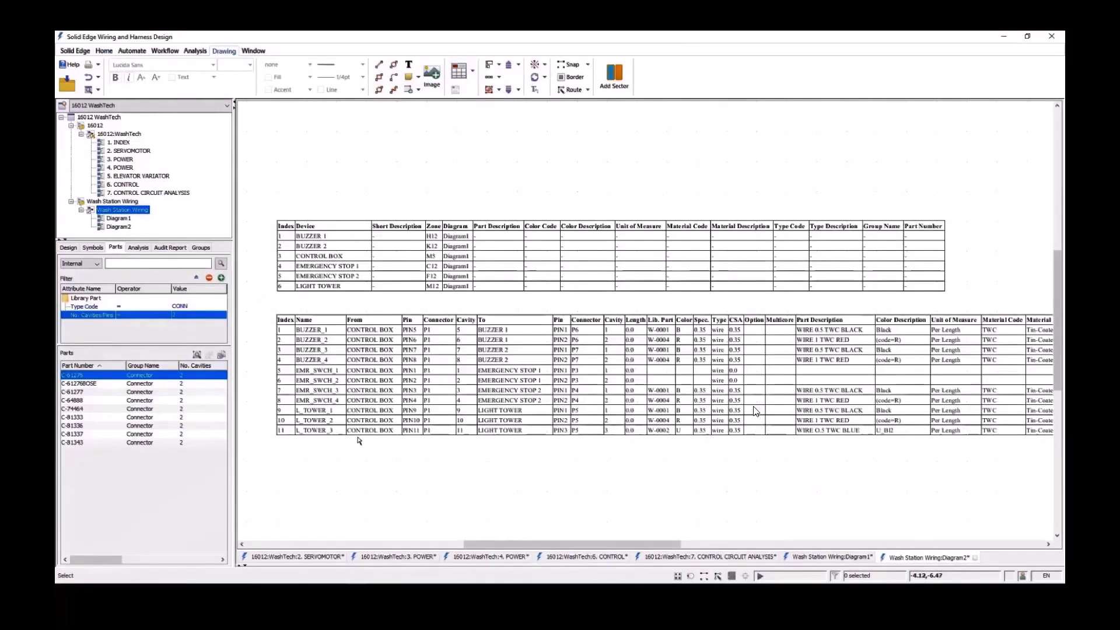
scroll(421, 428, right, 5)
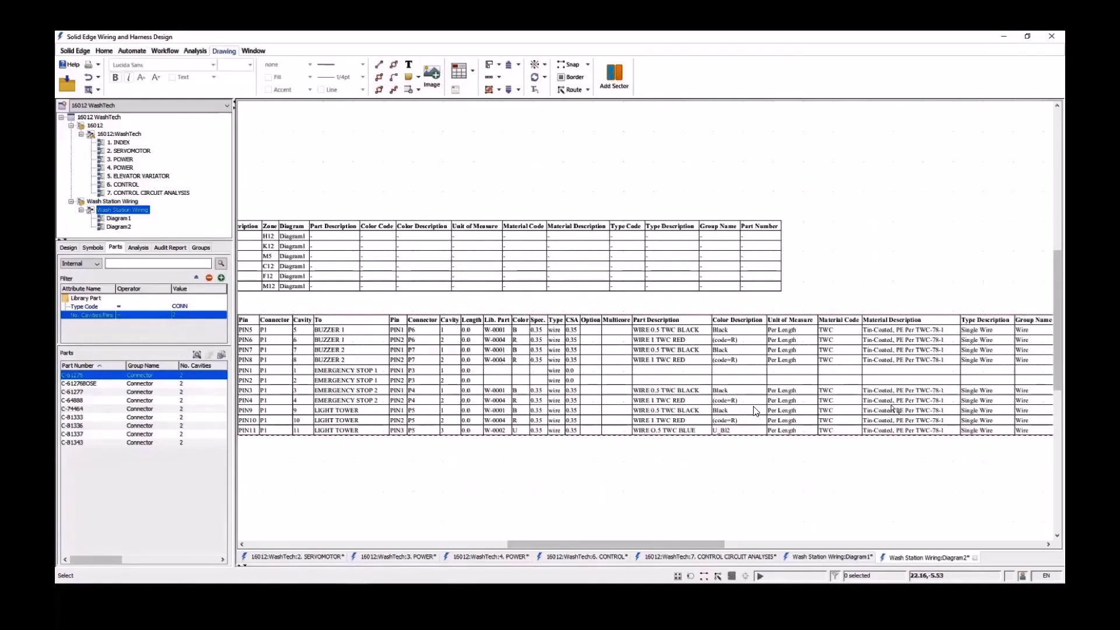
drag(702, 545, 653, 545)
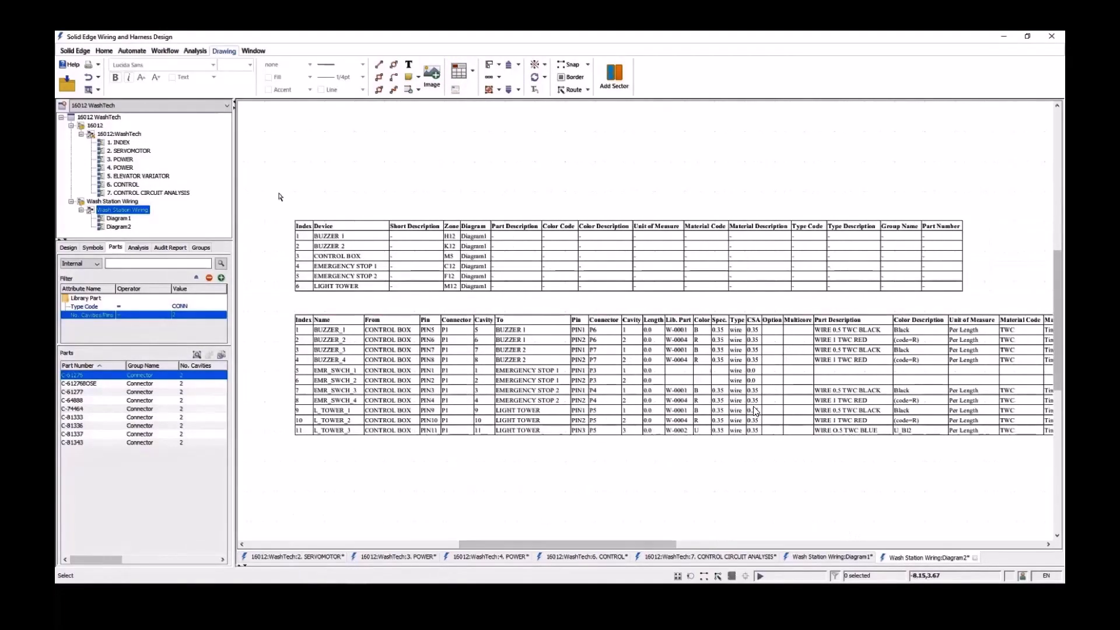
- View the Configured Wire List report in Report Builder, then close it and select Device List
click(166, 51)
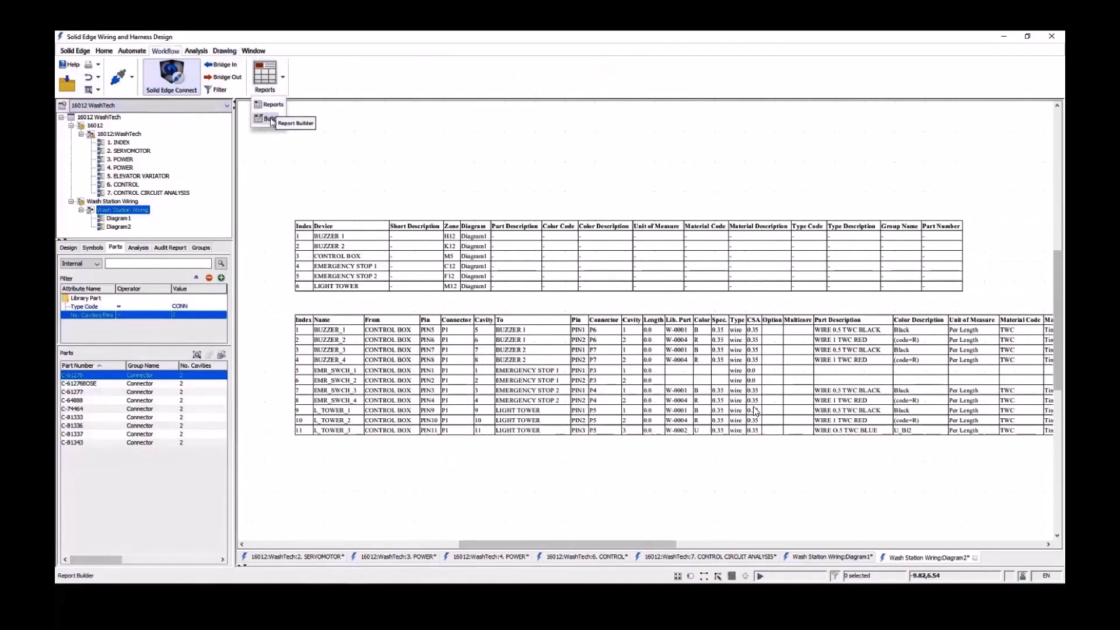
click(265, 75)
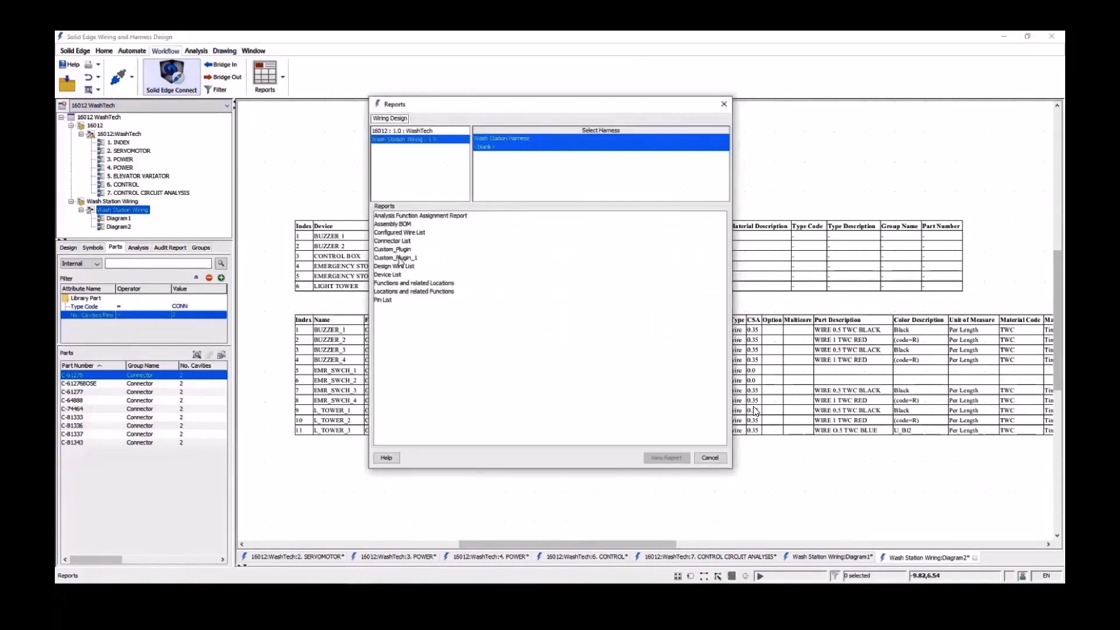
click(400, 232)
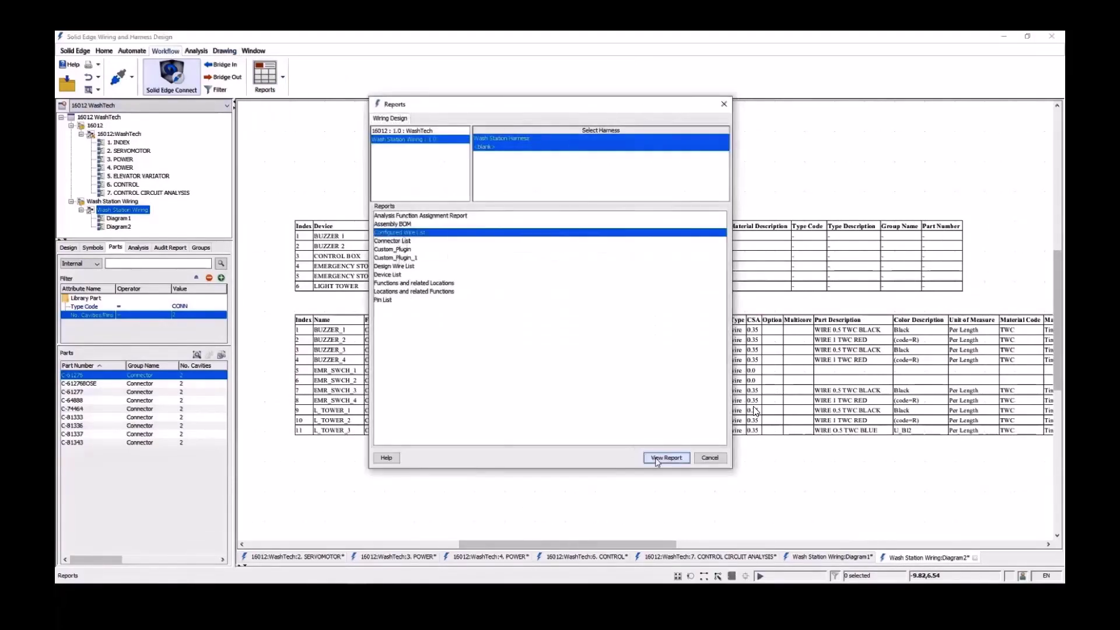
click(666, 457)
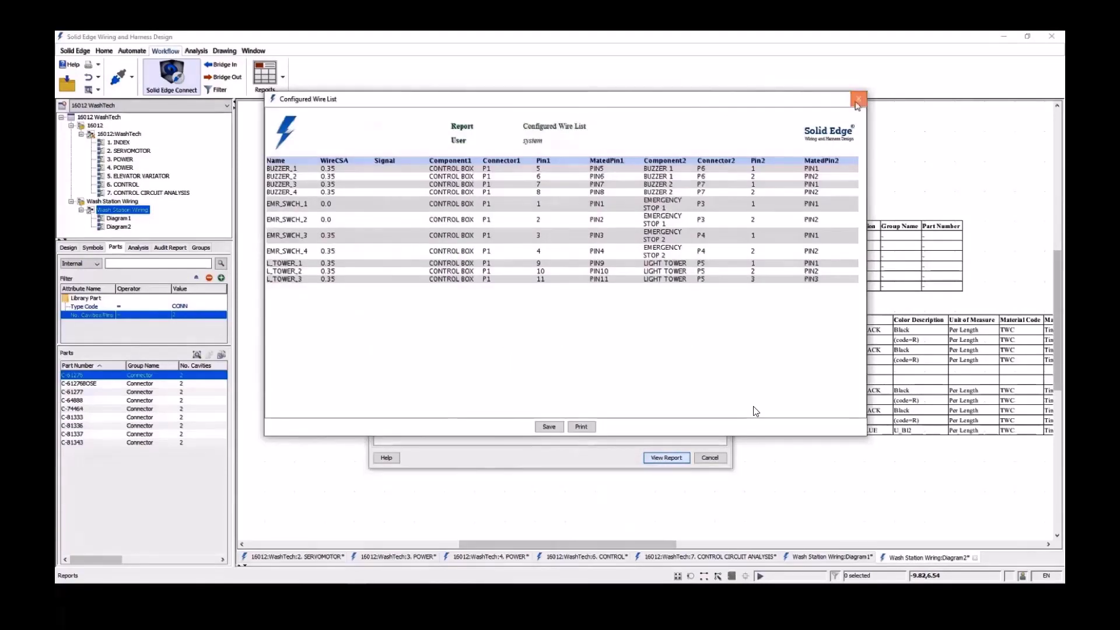
click(859, 98)
click(533, 274)
- Display the Device List report
click(658, 459)
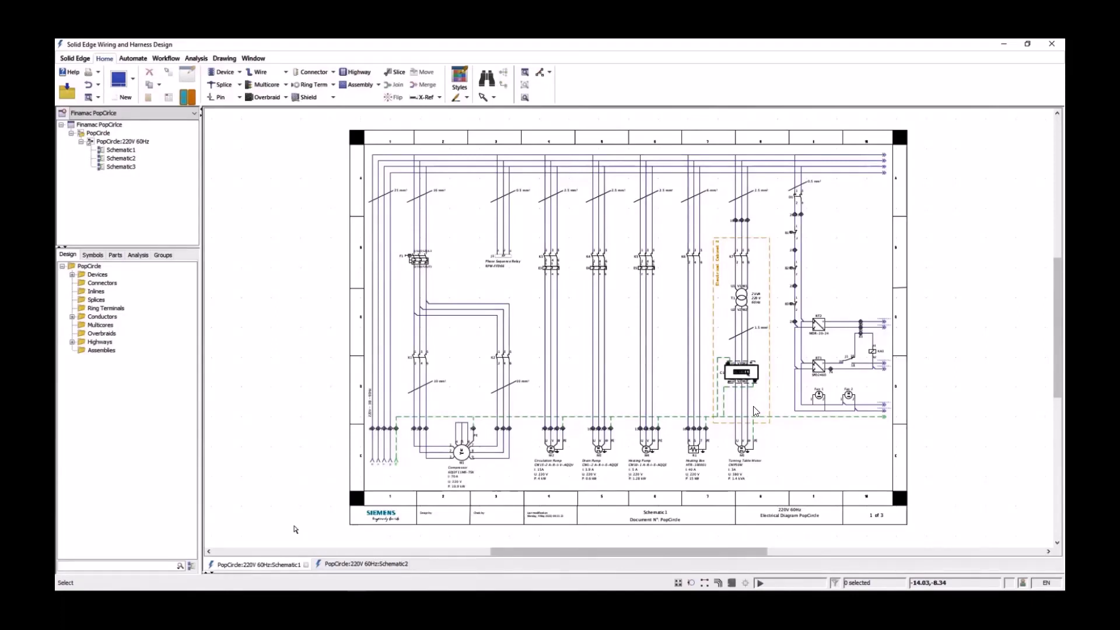
click(358, 564)
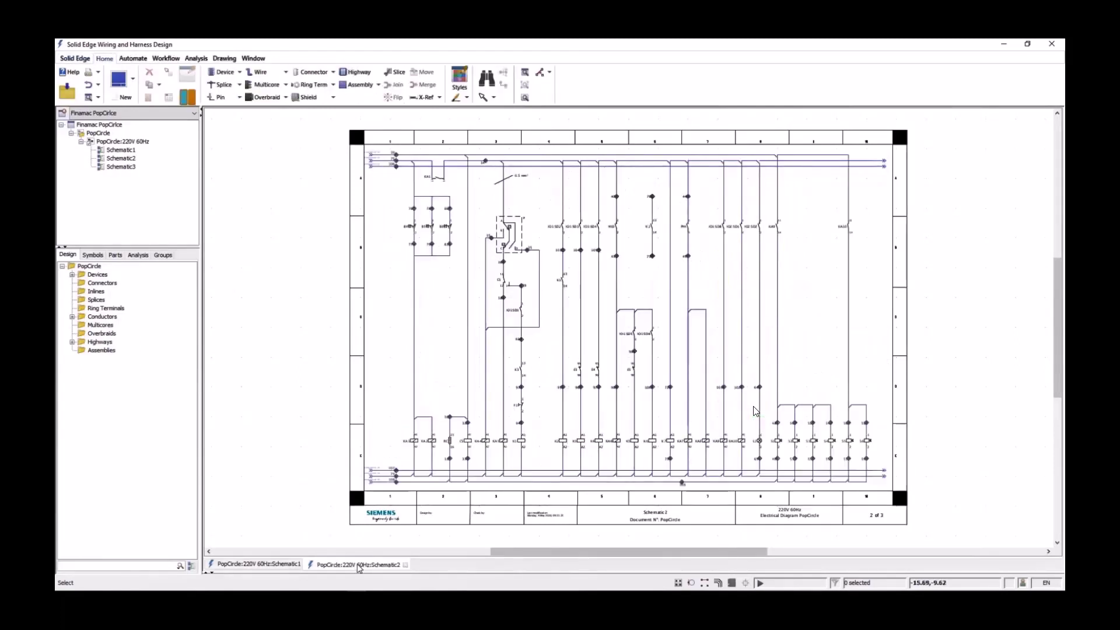
click(273, 566)
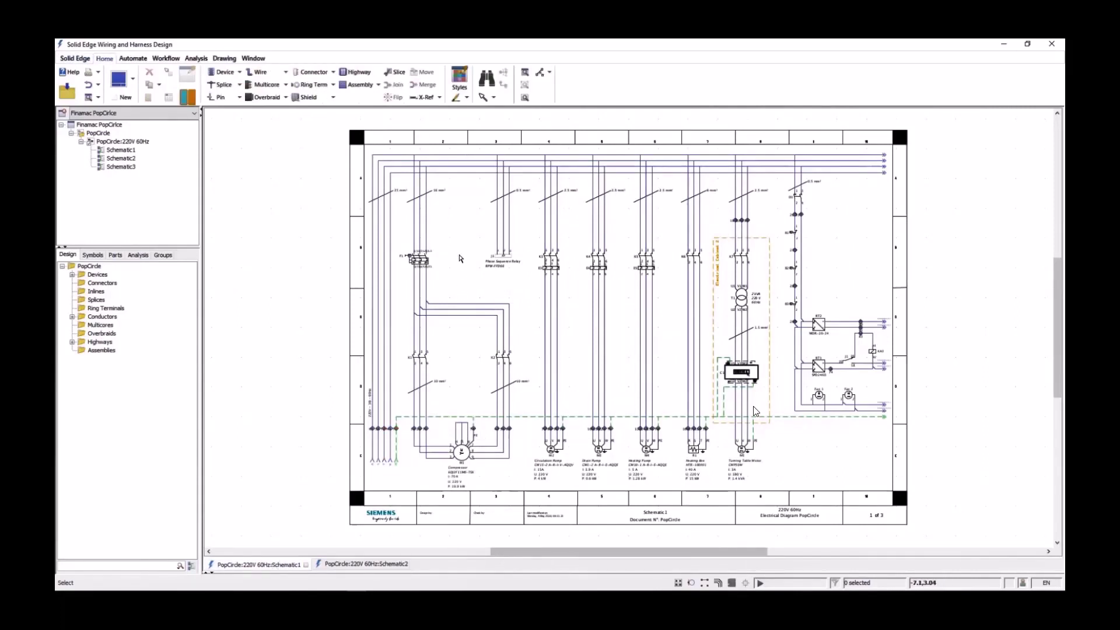
drag(459, 255, 622, 433)
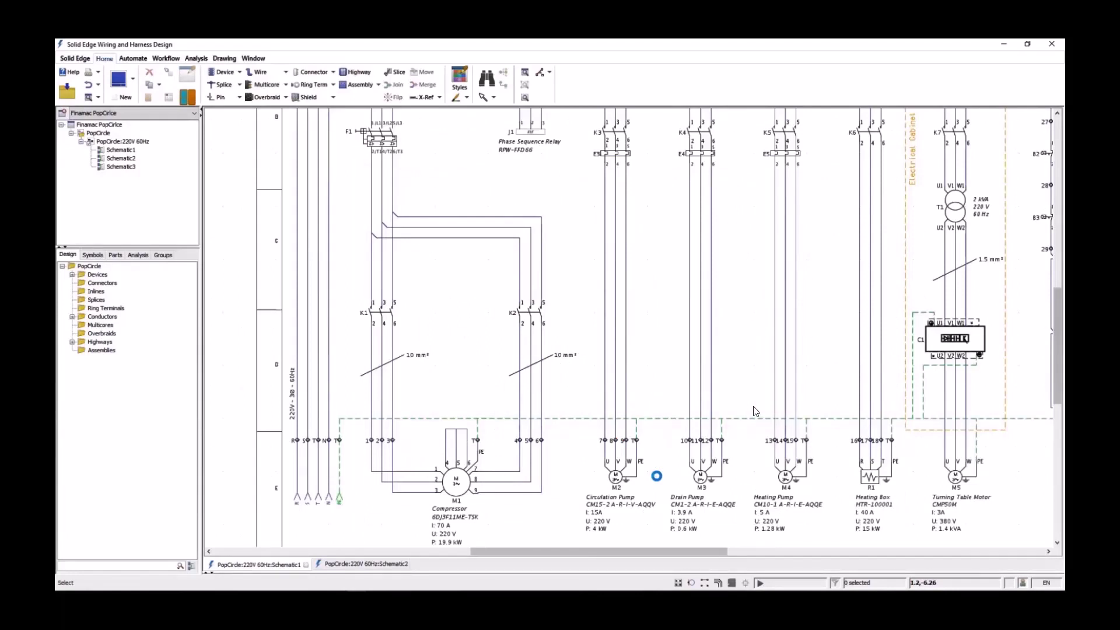
key(ctrl+shift+f)
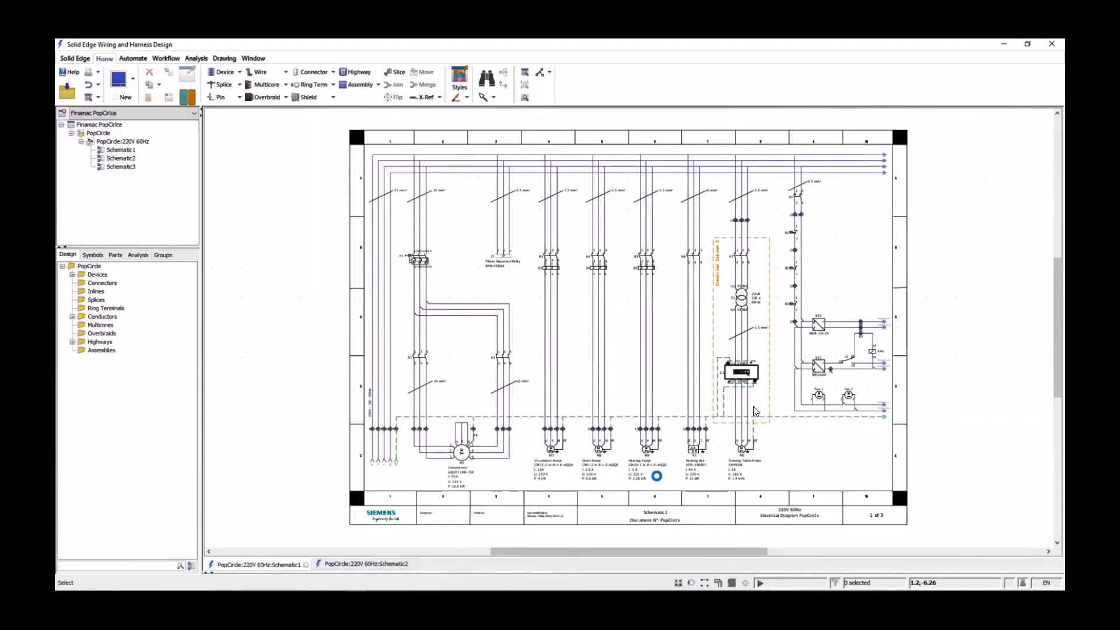
- Create a new layout design, renaming its diagram to 1GA
click(134, 82)
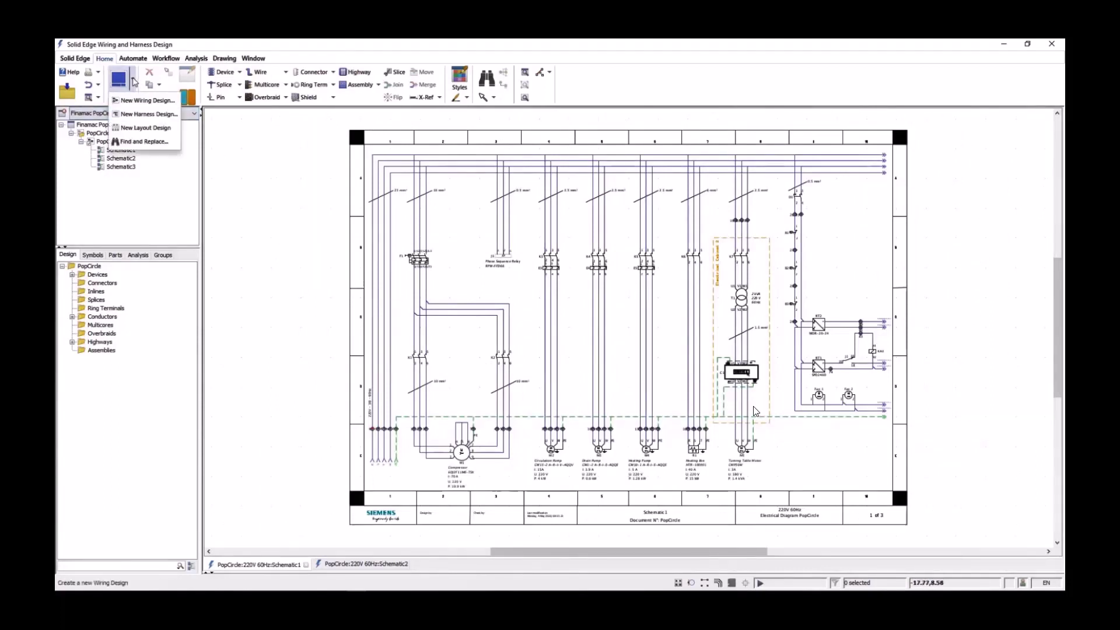
click(138, 130)
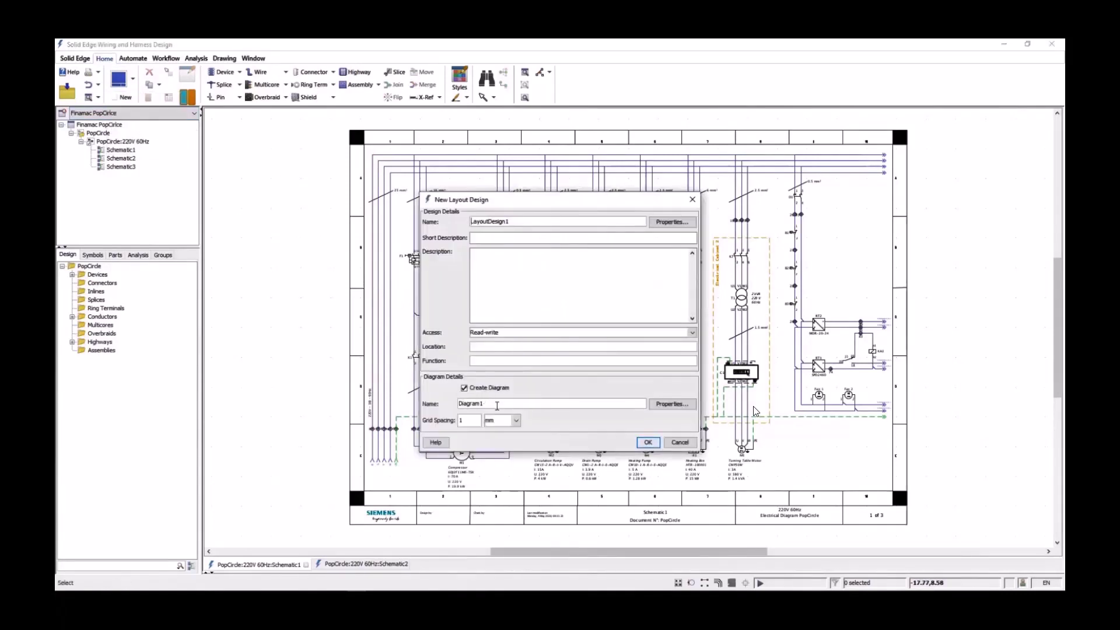
drag(497, 406, 429, 401)
text(IGA)
click(648, 442)
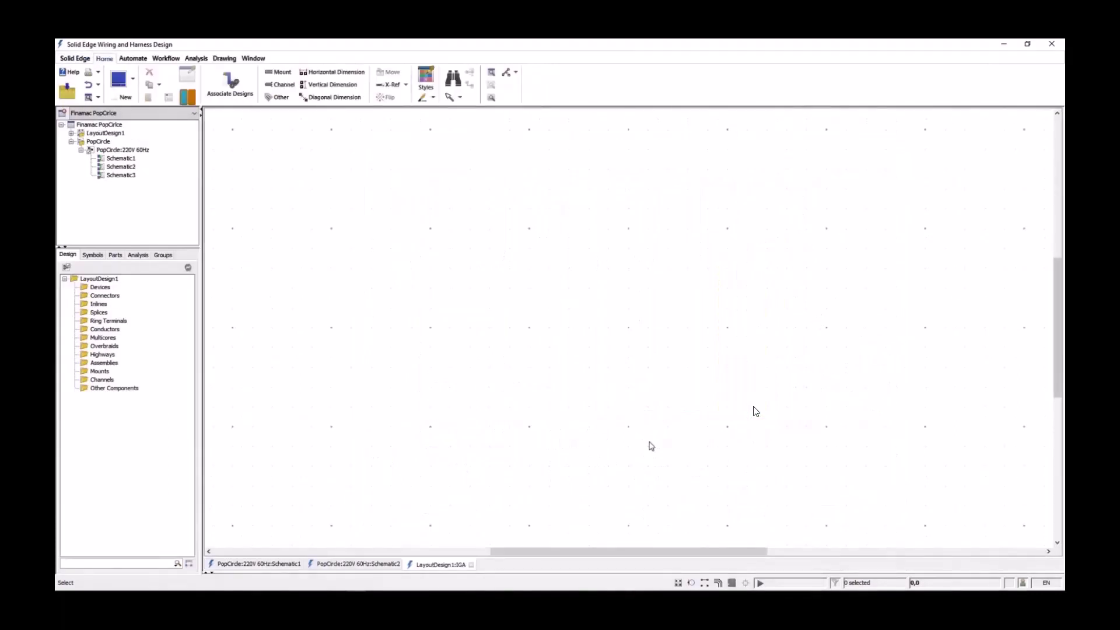
- Apply the Layout Border frame to the diagram
click(224, 59)
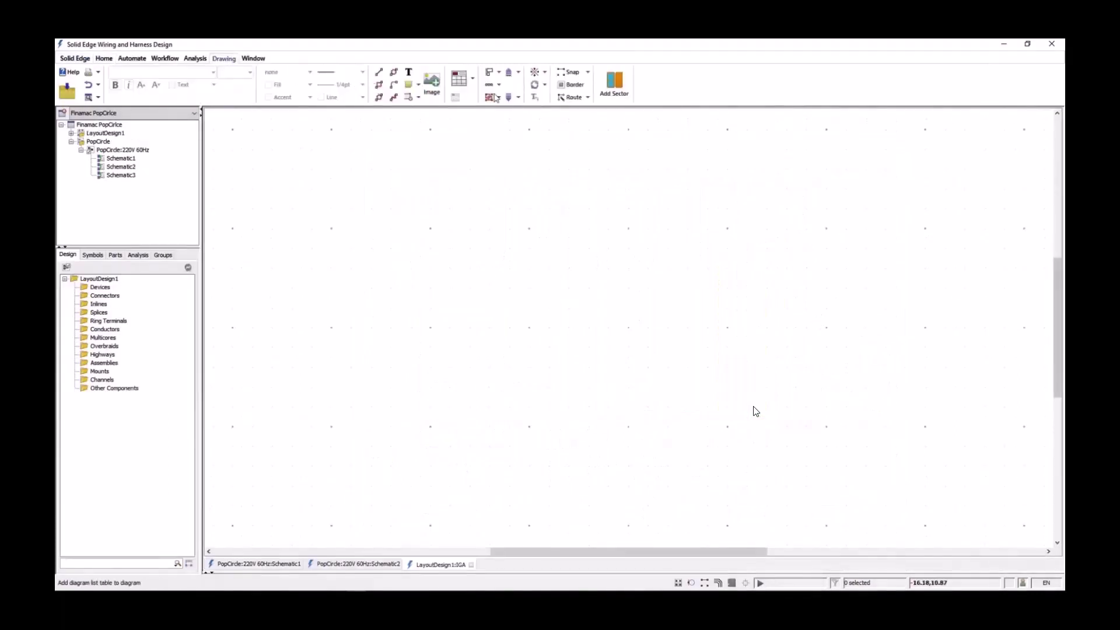
click(564, 86)
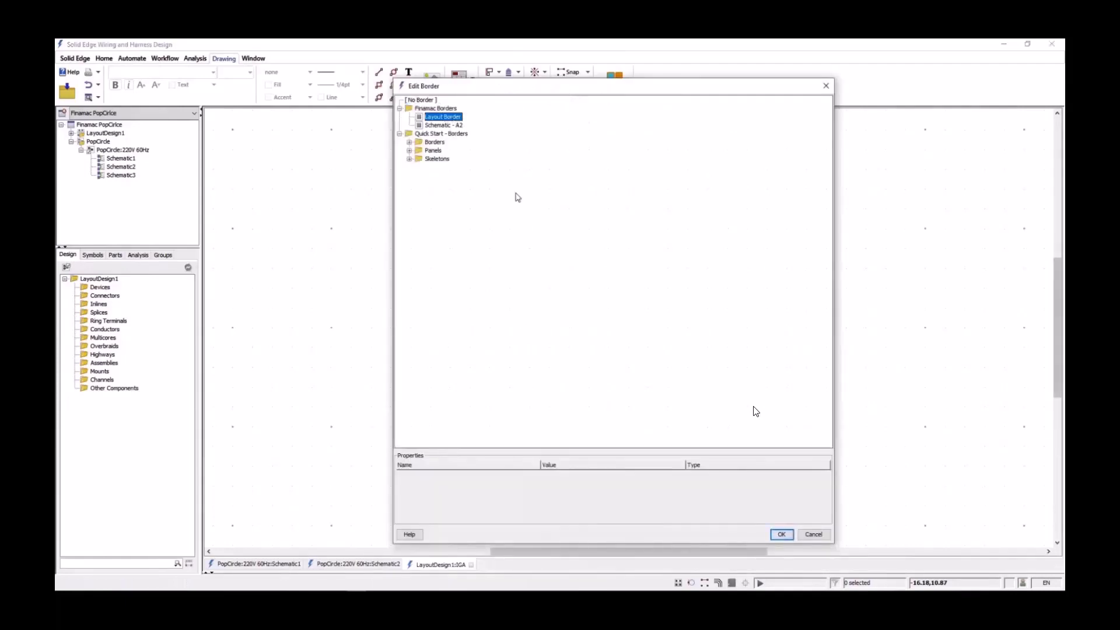
click(782, 535)
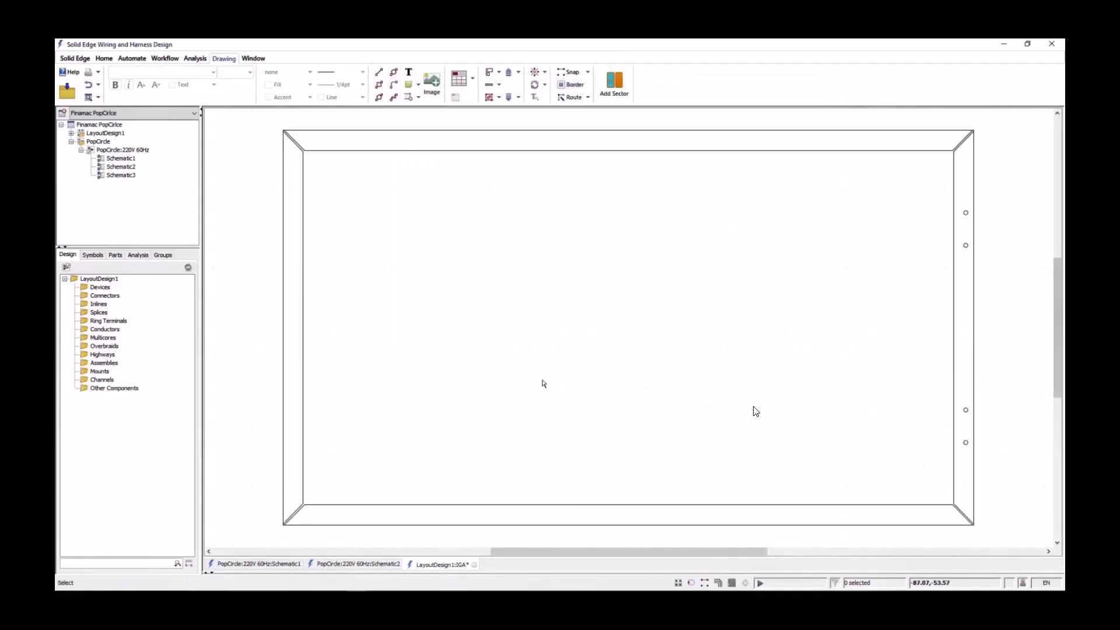
- Draw a generic component across the panel frame, named Backplate with type Backplate
click(104, 59)
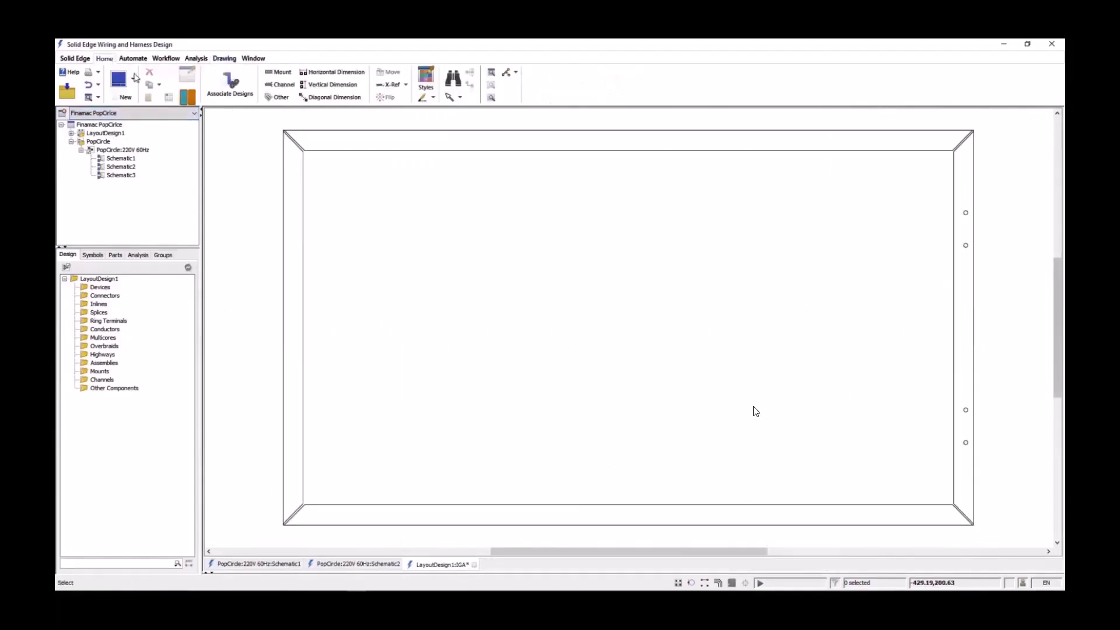
click(289, 99)
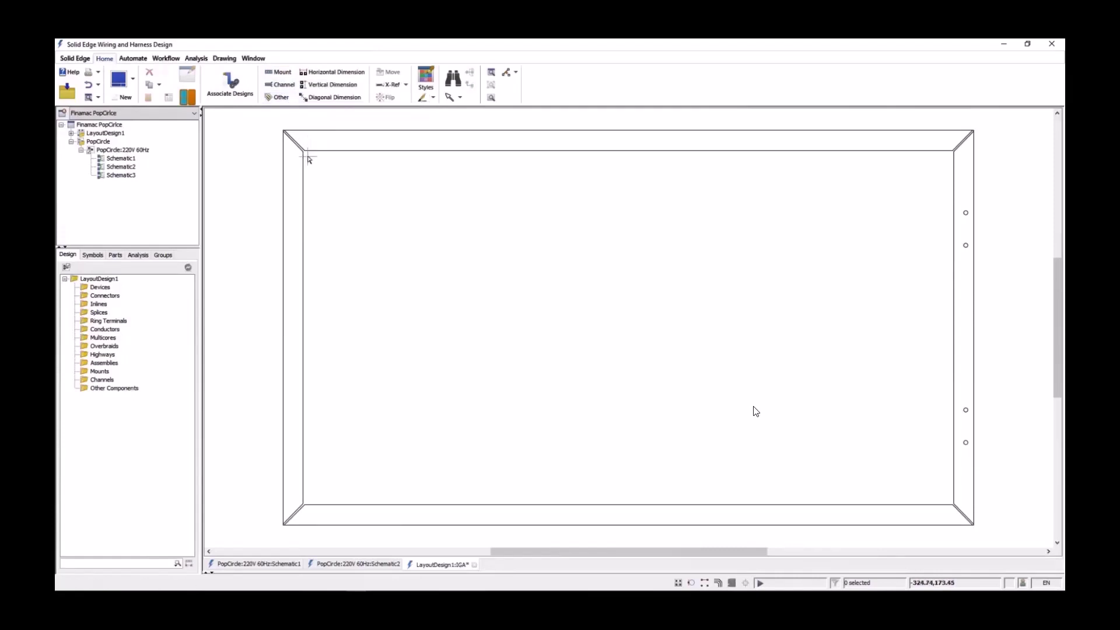
drag(307, 156, 950, 503)
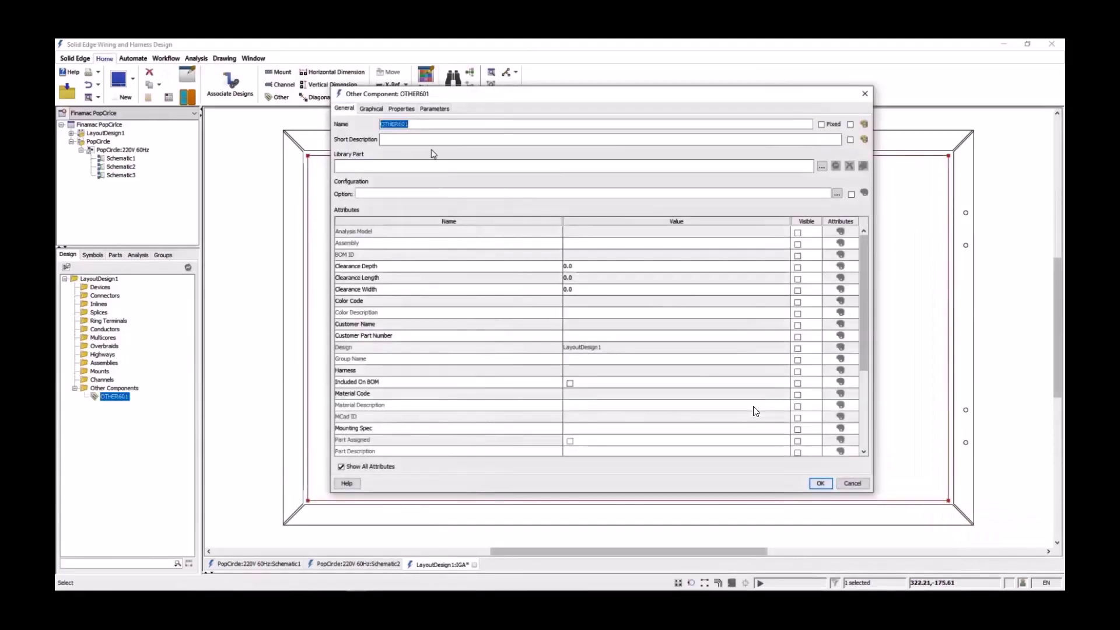
text(Backplate)
scroll(540, 275, down, 4)
click(574, 416)
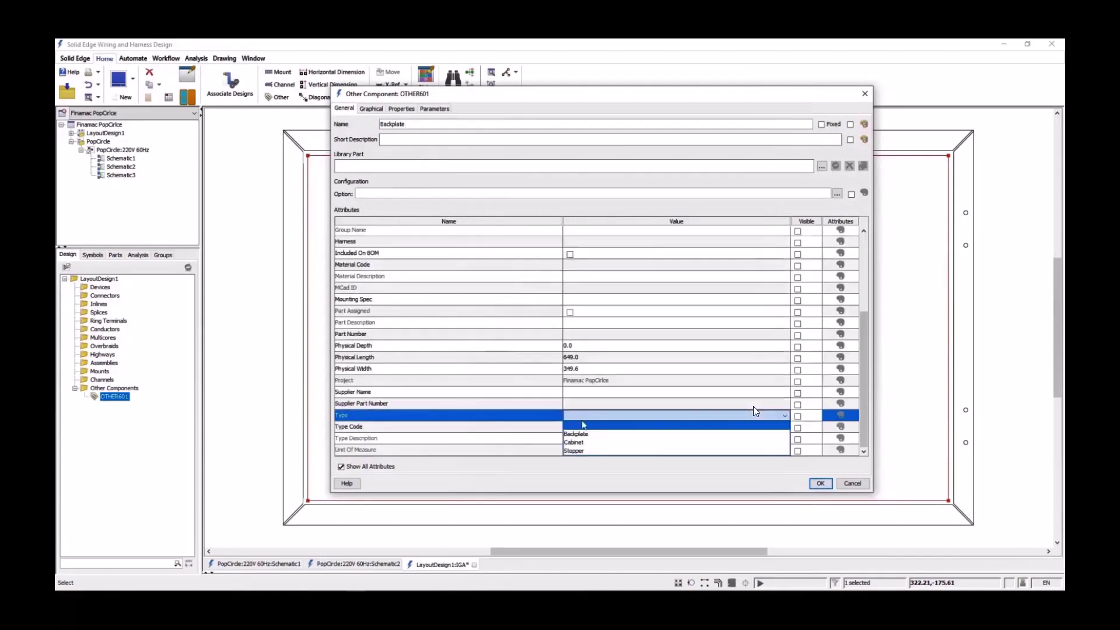
click(598, 435)
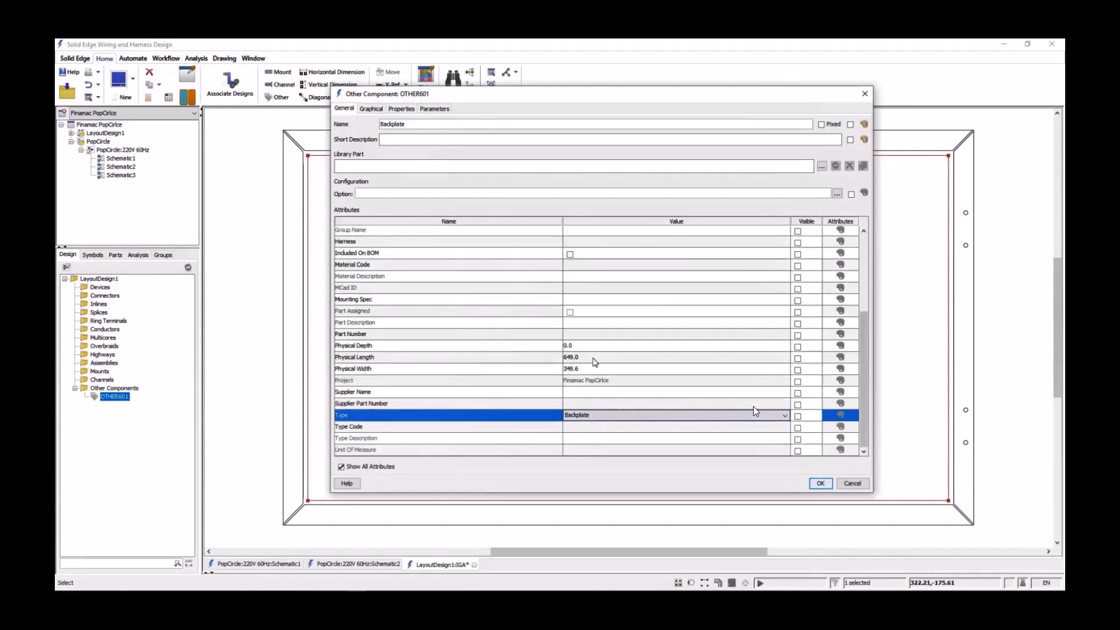
- Give the backplate physical length 650, width 350 and a brown primary colour, then OK
click(589, 357)
text(650)
click(546, 369)
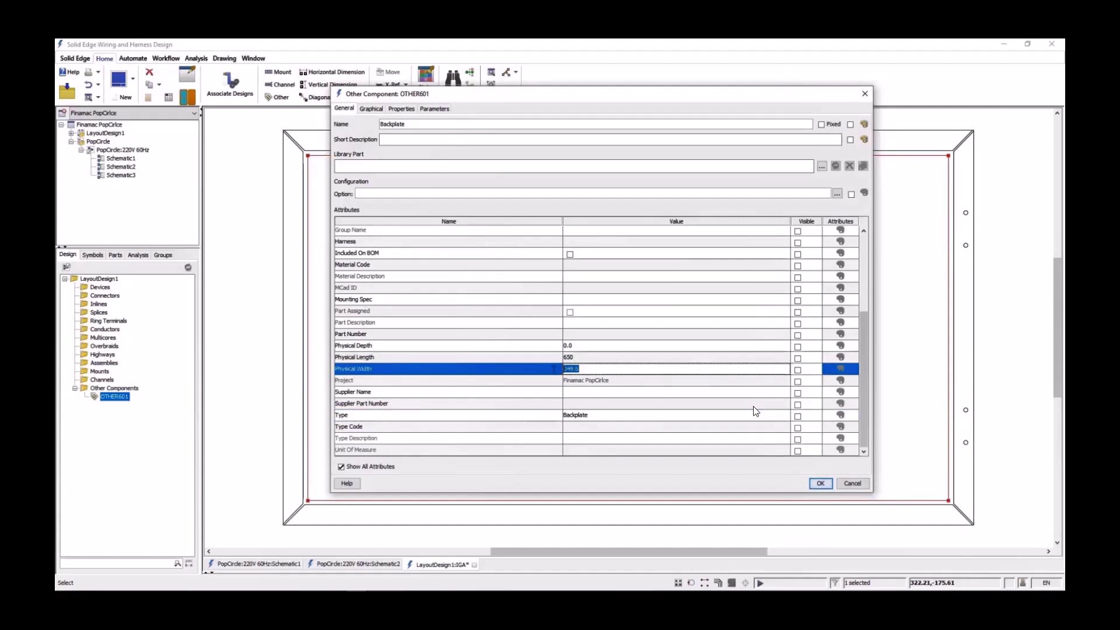
text(350)
click(371, 109)
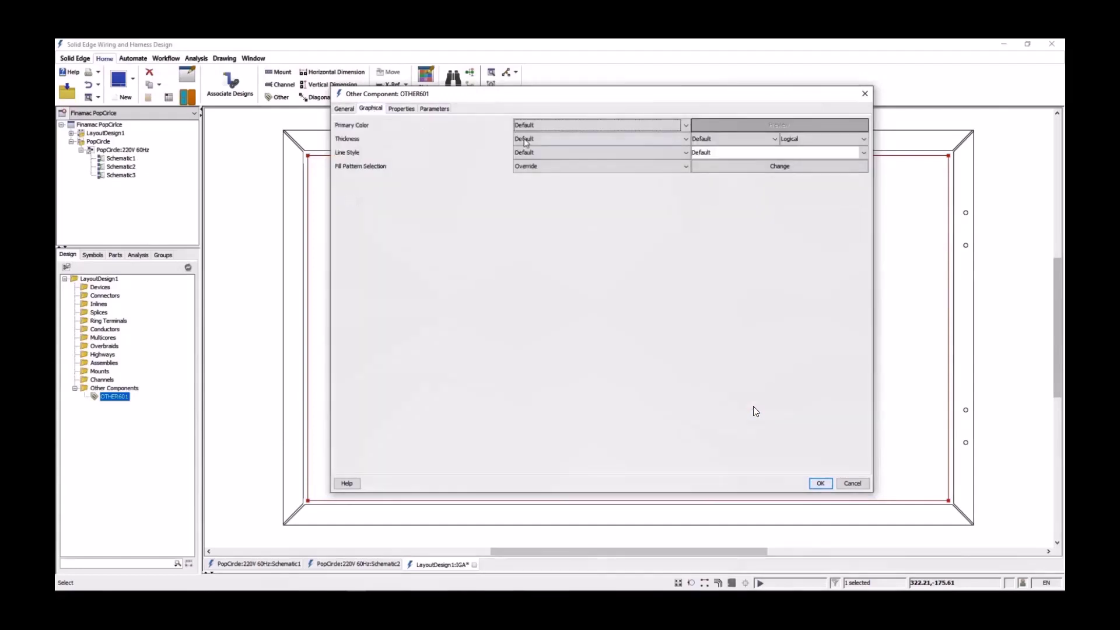
click(595, 125)
click(544, 168)
click(820, 483)
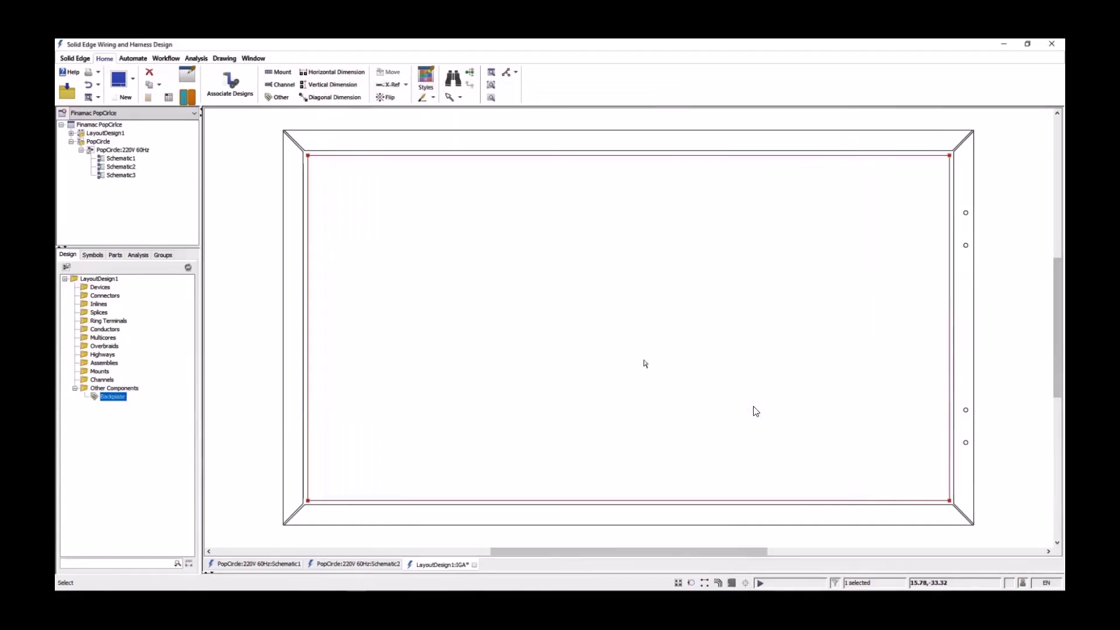
- Draw the 630 mm channel CHANNEL600 along the top of the backplate
click(282, 87)
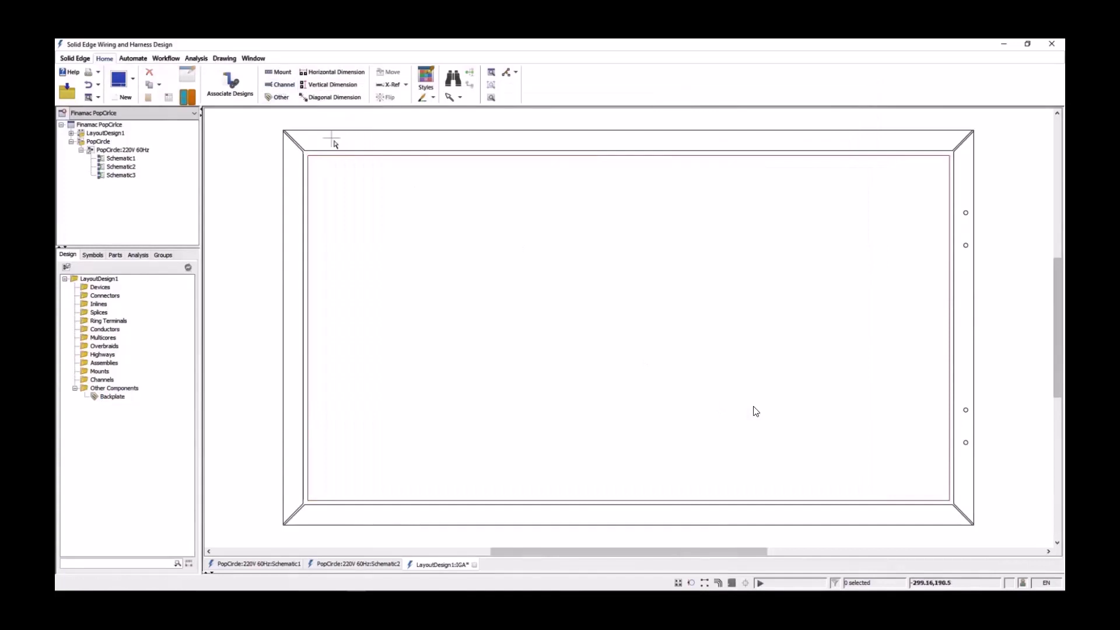
click(319, 191)
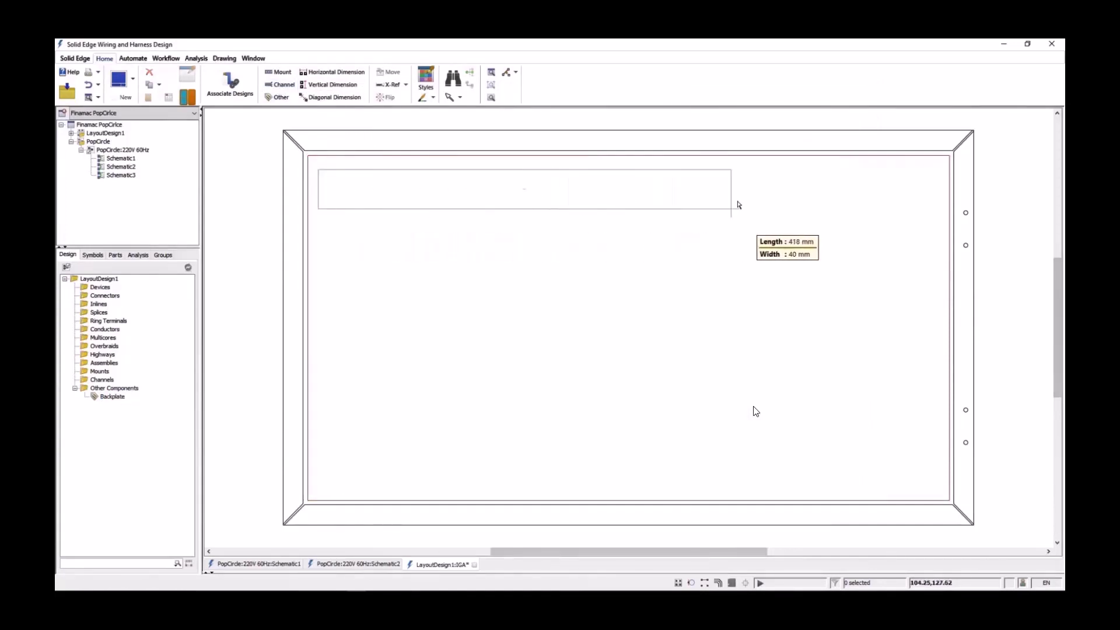
click(941, 203)
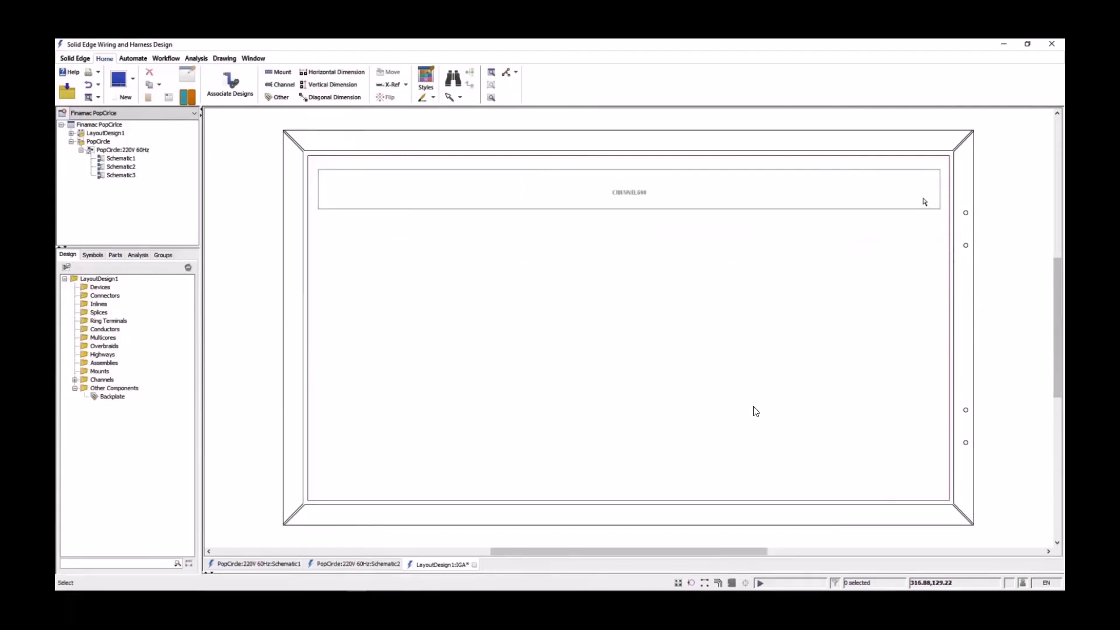
- Check CHANNEL600's Type in its properties, then cancel without changes
double_click(430, 210)
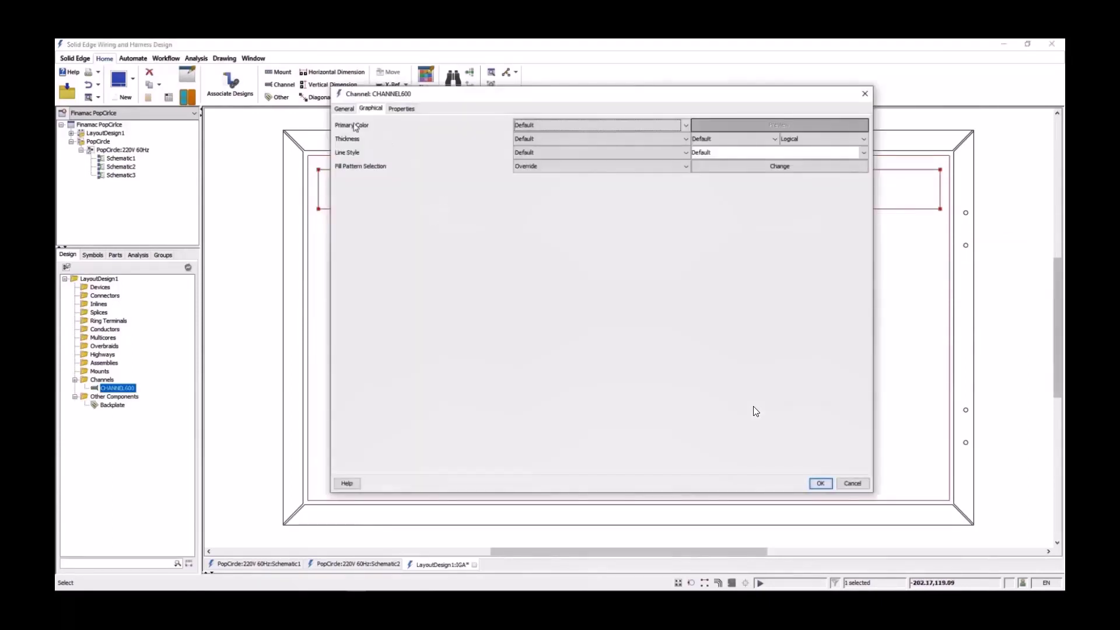
click(345, 109)
scroll(529, 287, down, 3)
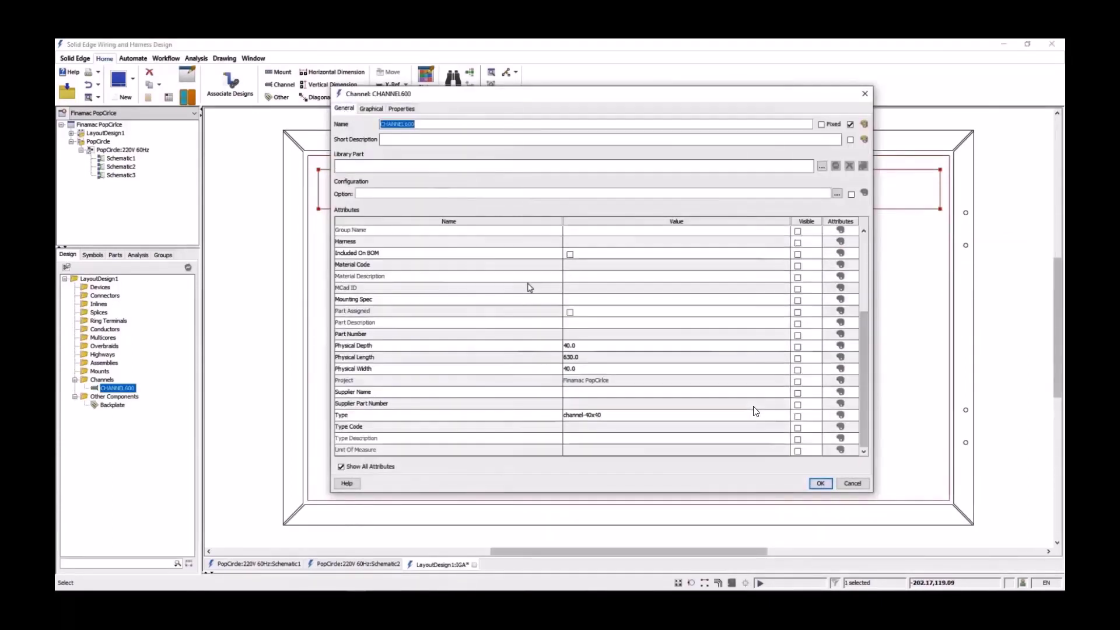
click(614, 416)
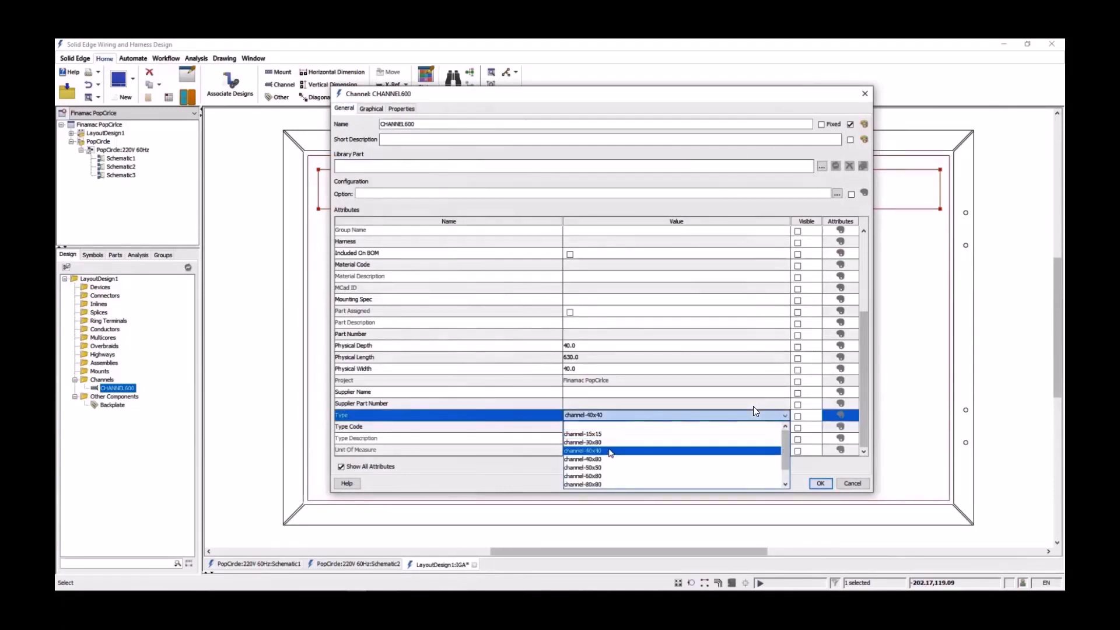
click(852, 483)
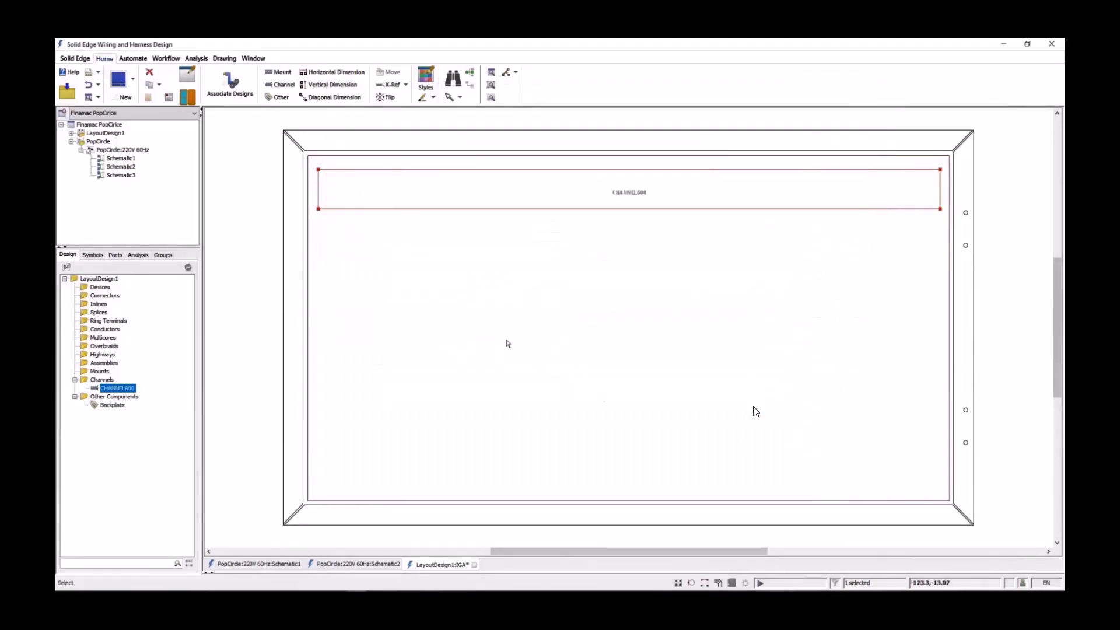
- Draw vertical channel CHANNEL601 down the left side under CHANNEL600
click(362, 252)
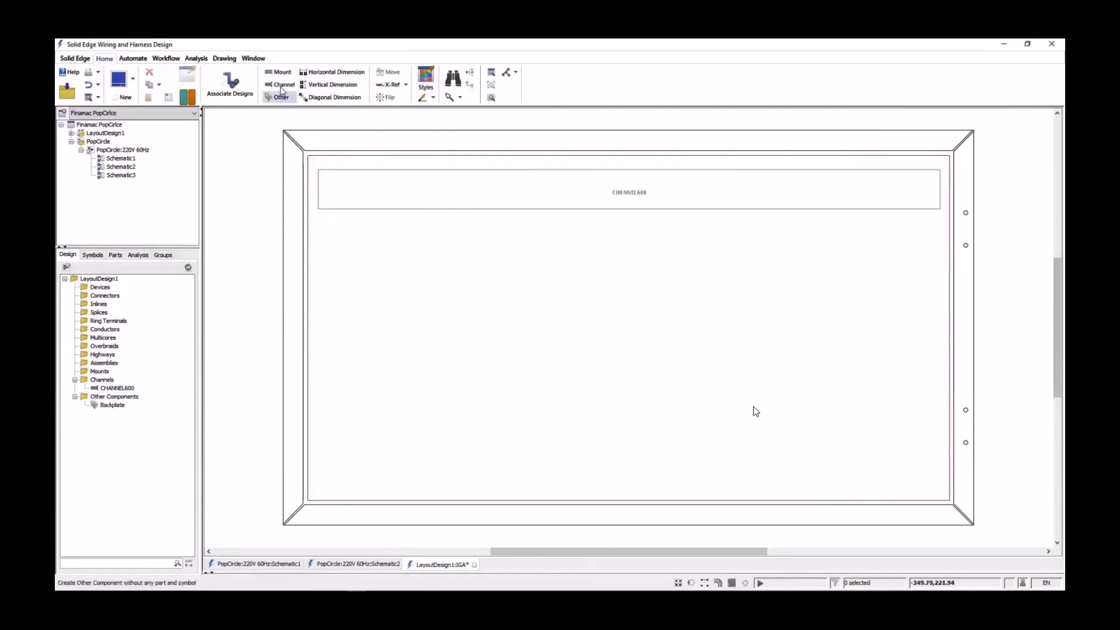
click(282, 87)
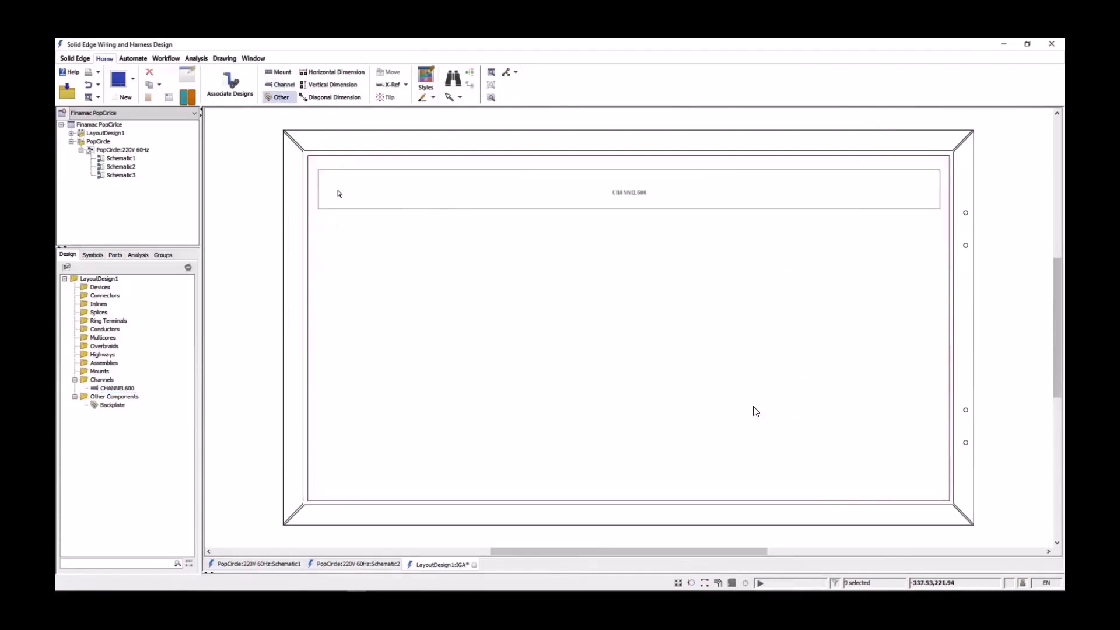
click(339, 211)
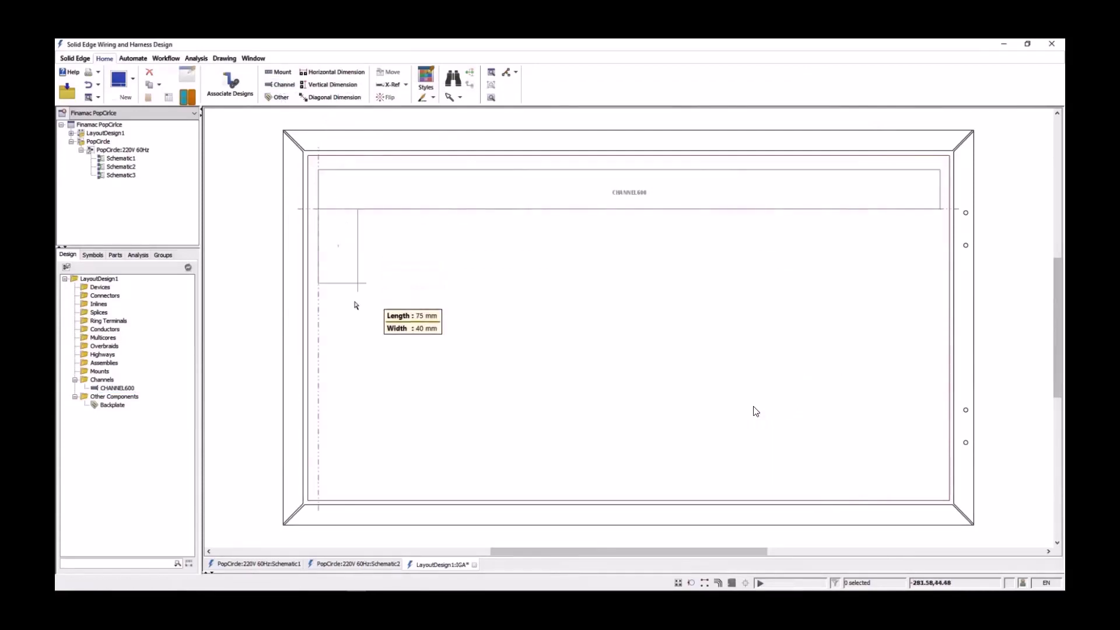
click(341, 386)
- Copy CHANNEL600 lower on the panel as CHANNEL602
click(533, 212)
ctrl+drag(533, 212, 628, 405)
key(Escape)
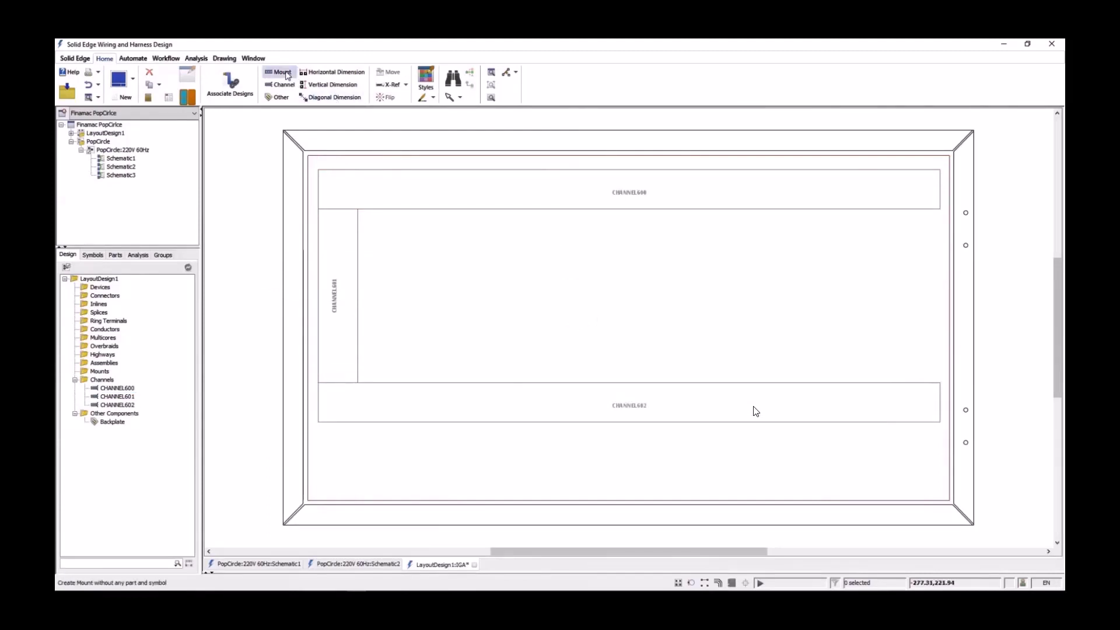
- Draw a 550 mm DIN rail MOUNT601 mid-panel and 450 mm MOUNT602 near the bottom
click(290, 76)
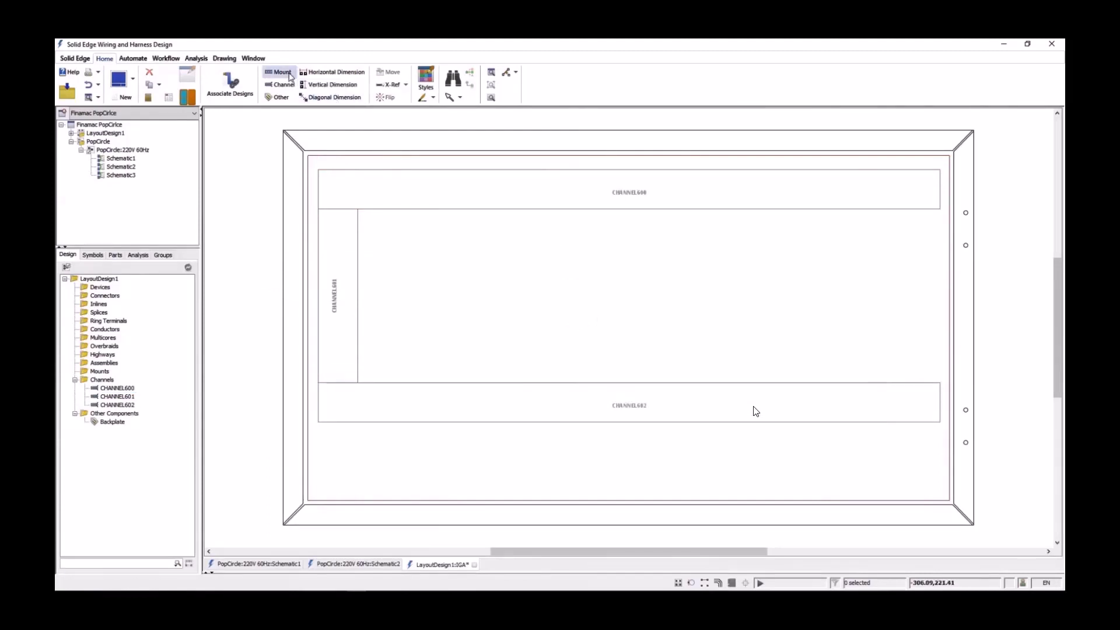
click(366, 298)
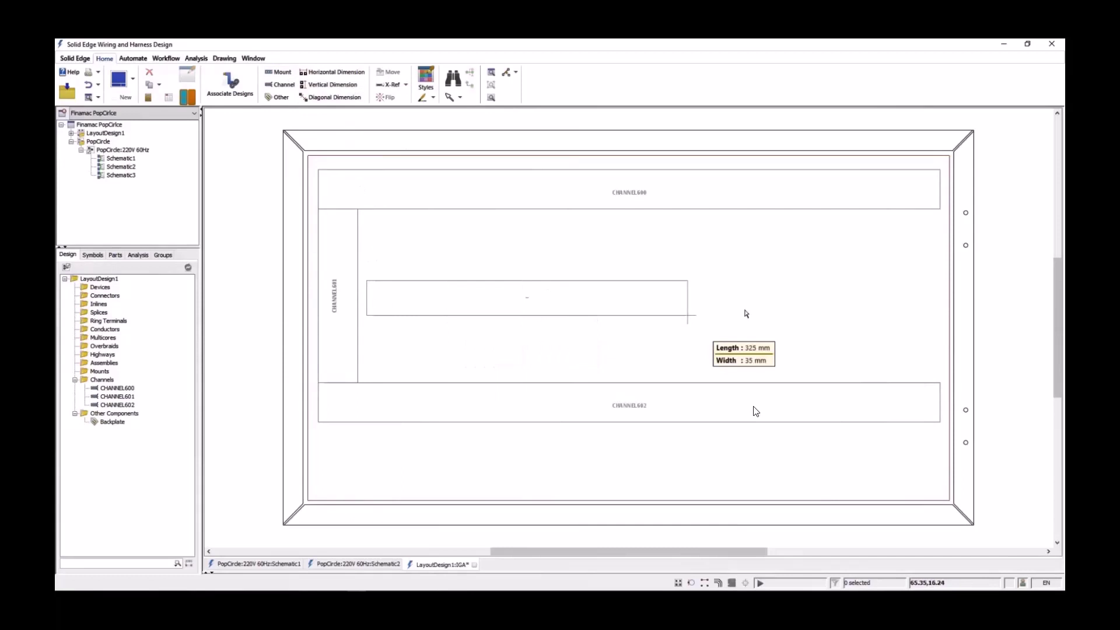
click(934, 307)
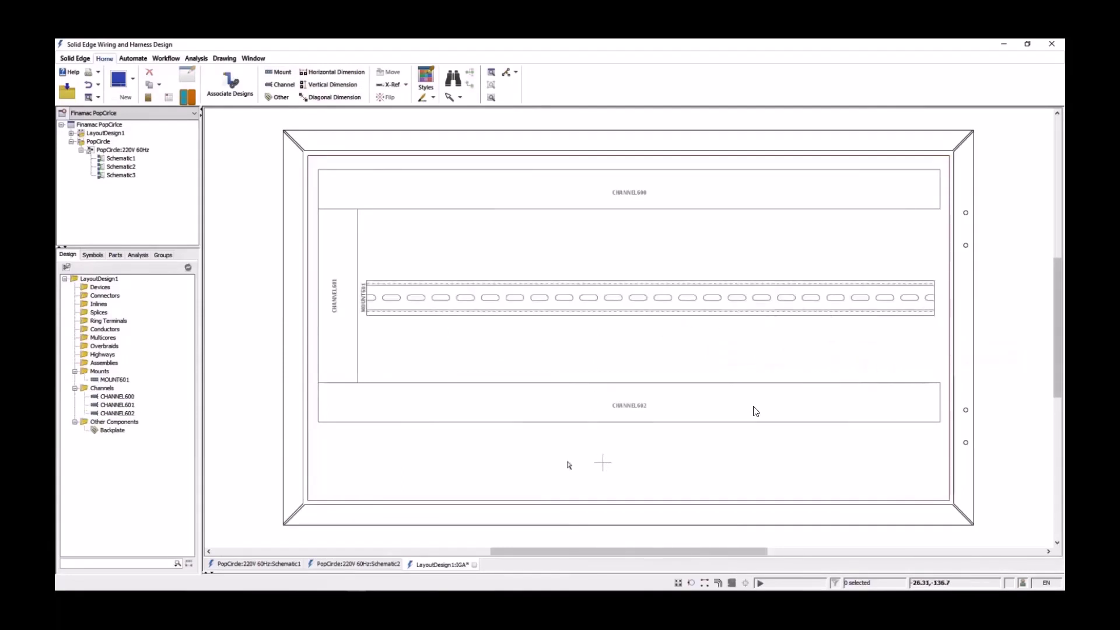
click(411, 464)
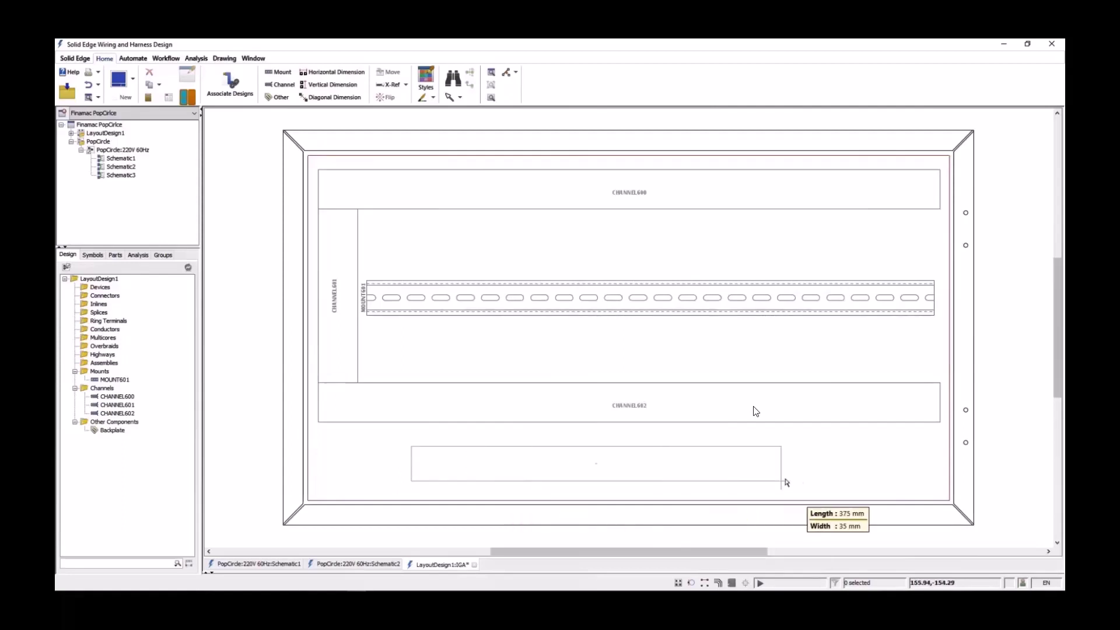
click(869, 484)
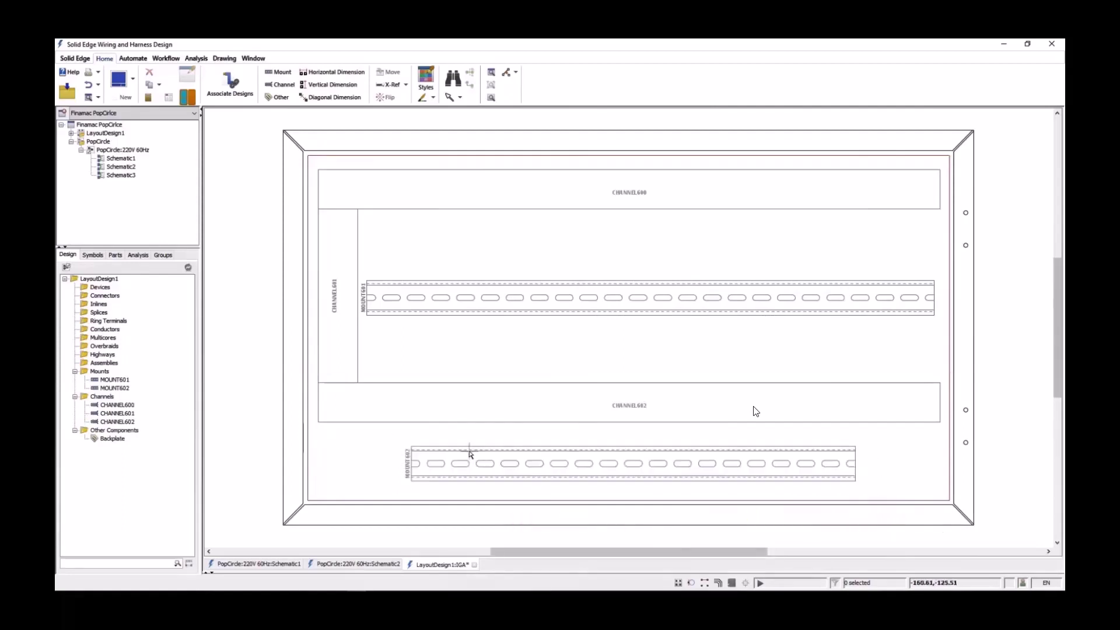
- Shift MOUNT602 slightly right and change its rail Type in its properties
drag(471, 450, 484, 450)
click(395, 450)
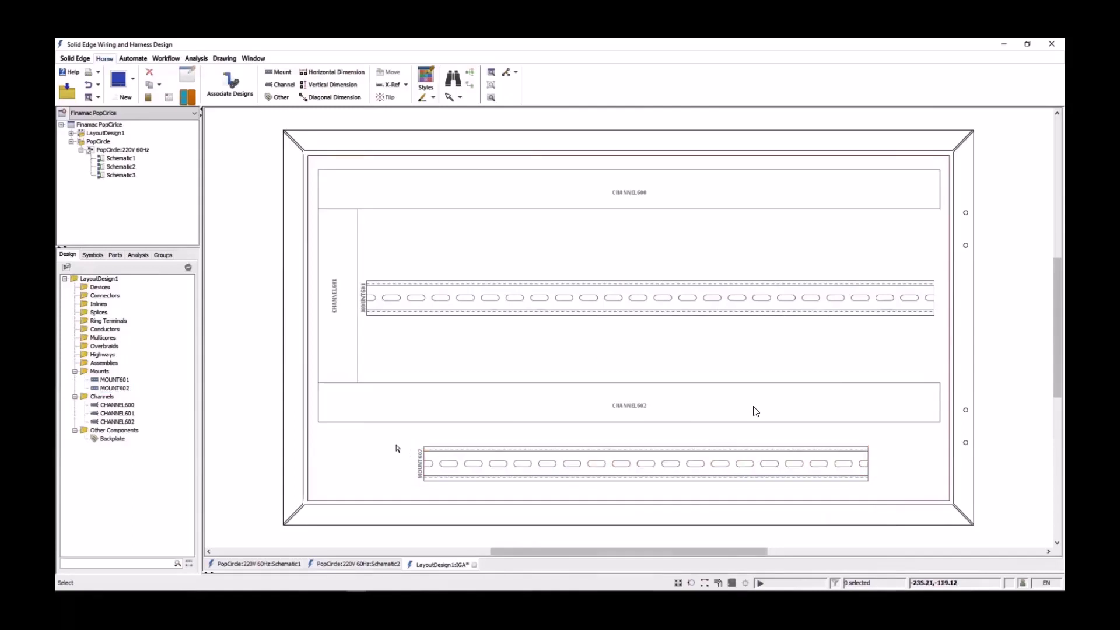
double_click(470, 451)
scroll(537, 444, down, 5)
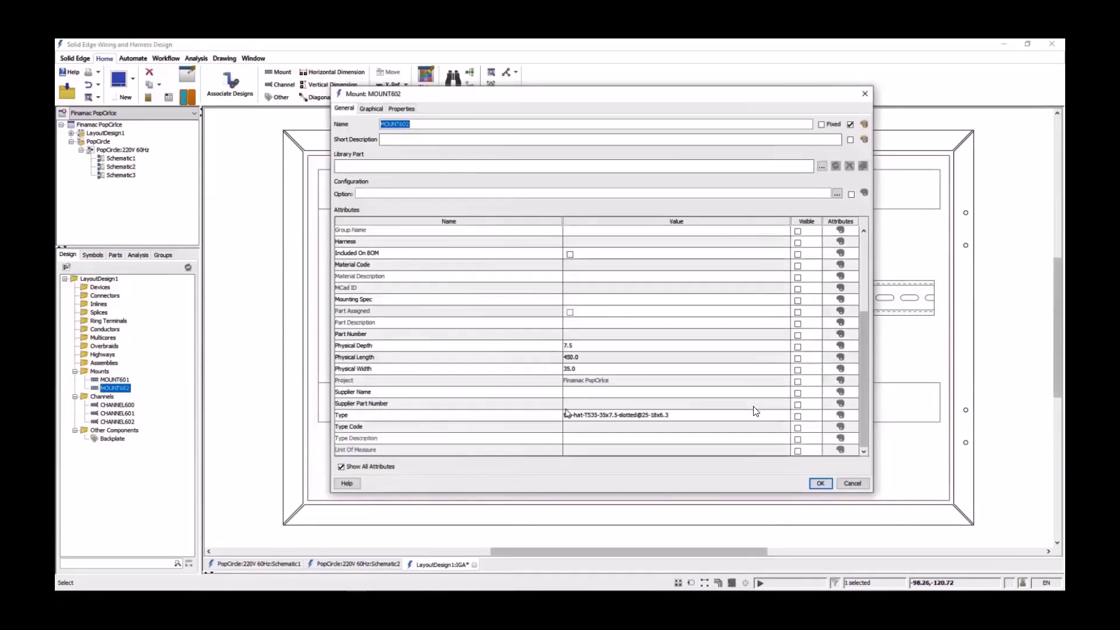
click(580, 417)
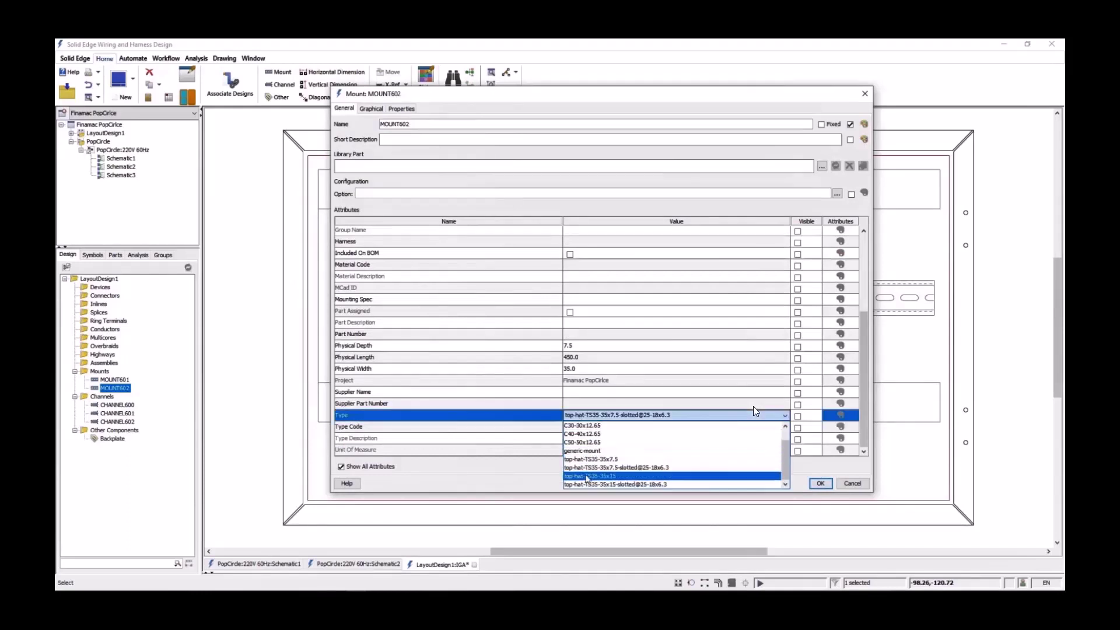
click(765, 477)
key(Return)
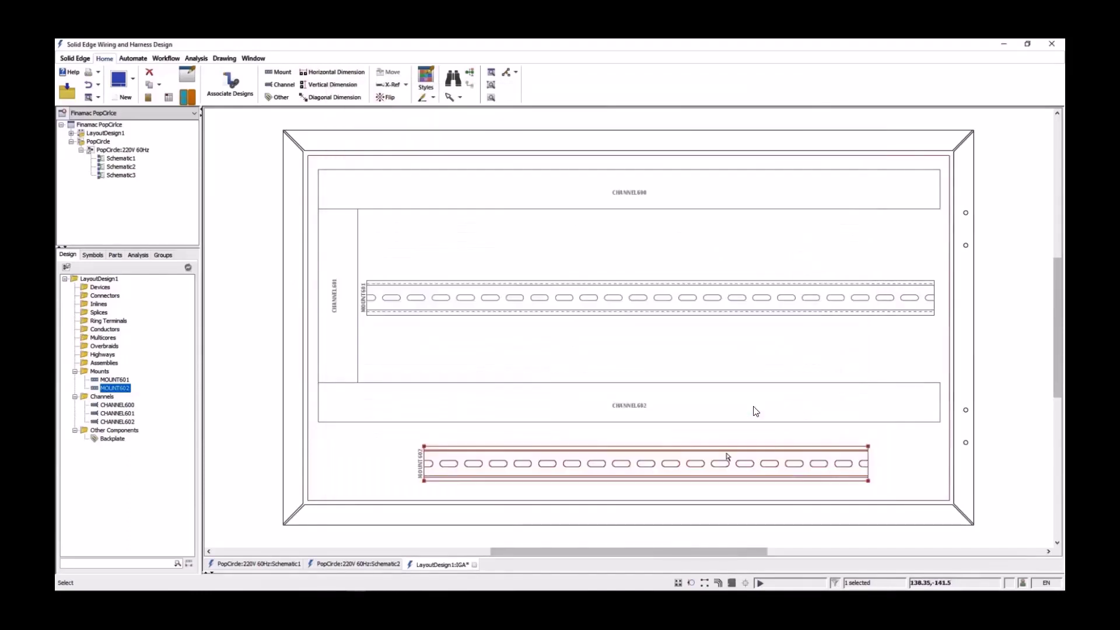
- Add the 650 overall width dimension across the panel's top frame edge
click(330, 72)
click(308, 154)
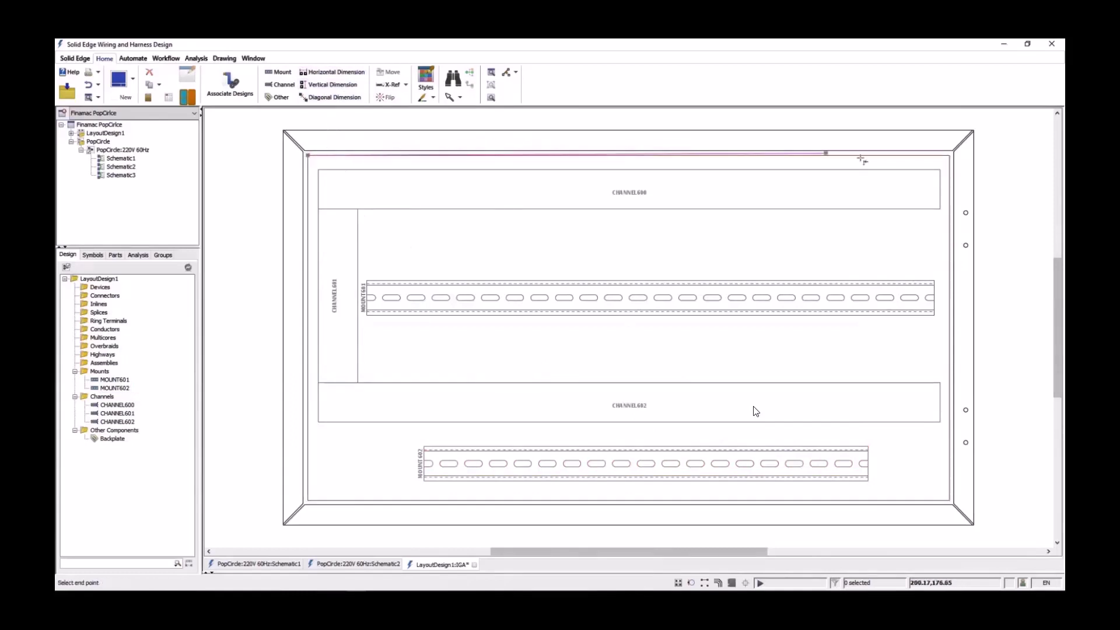
click(949, 155)
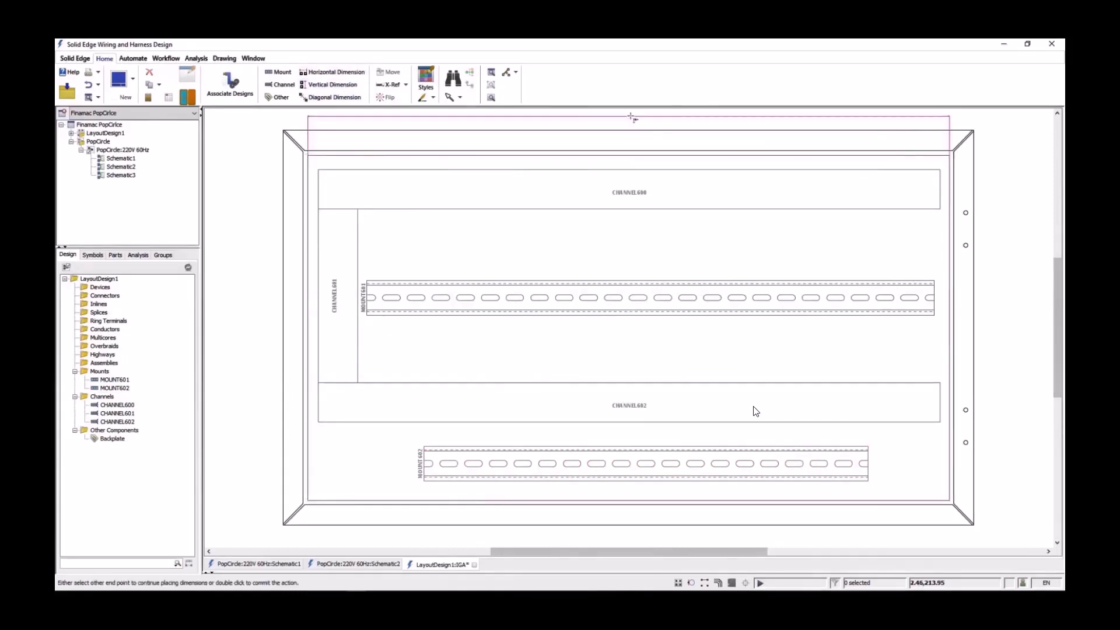
double_click(618, 118)
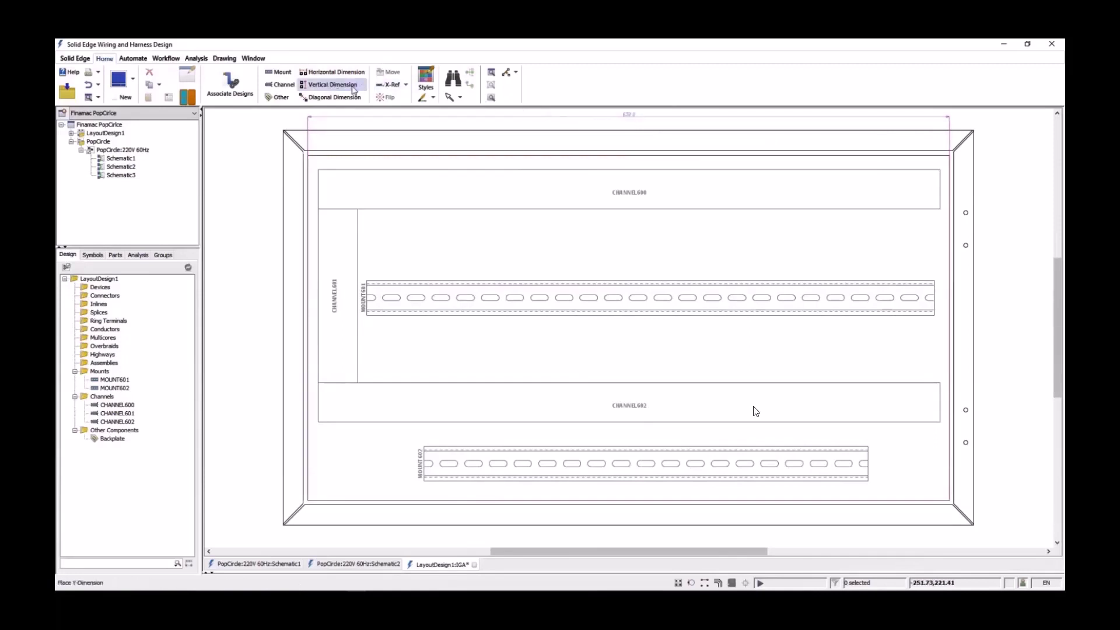
- Add the 350 overall height dimension plus chained vertical spacings through the channels and rails
click(332, 85)
click(949, 155)
click(949, 500)
click(1026, 327)
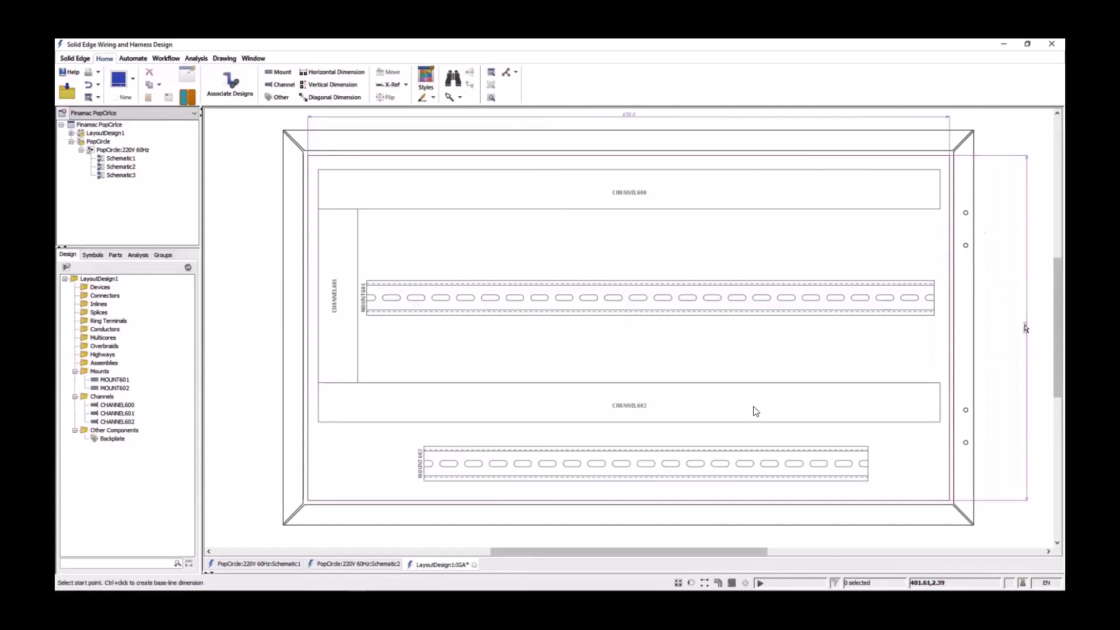
click(949, 157)
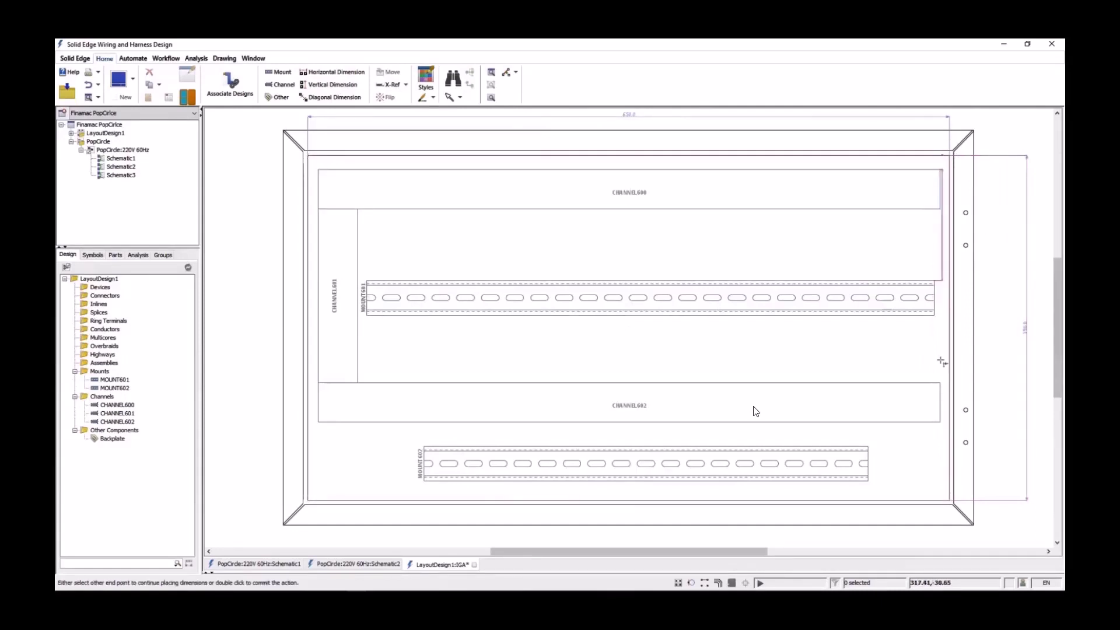
click(890, 447)
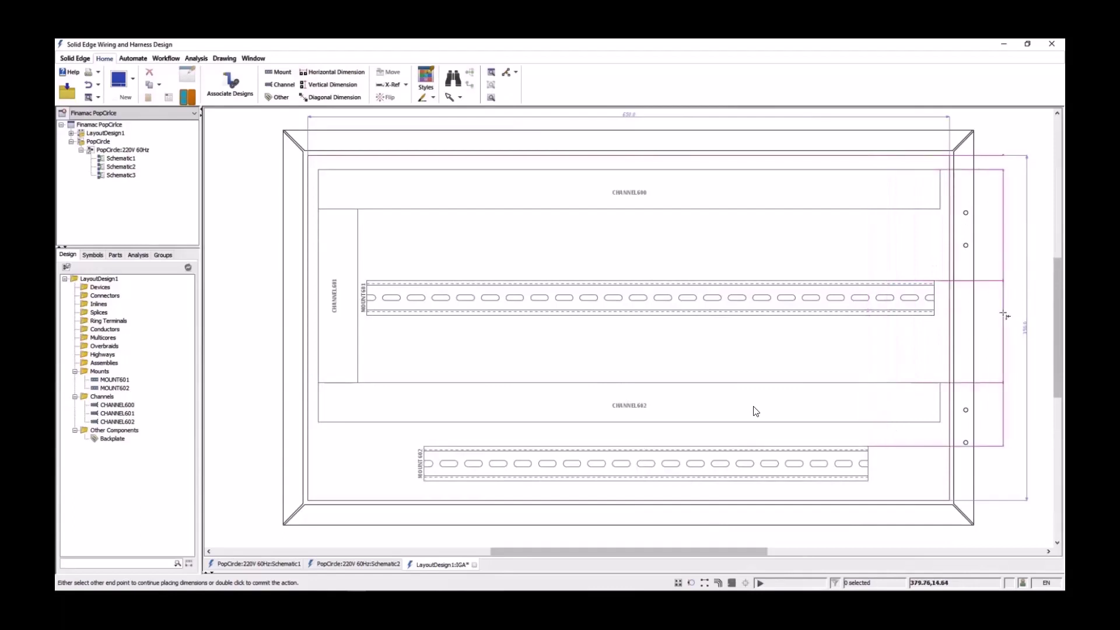
double_click(1004, 315)
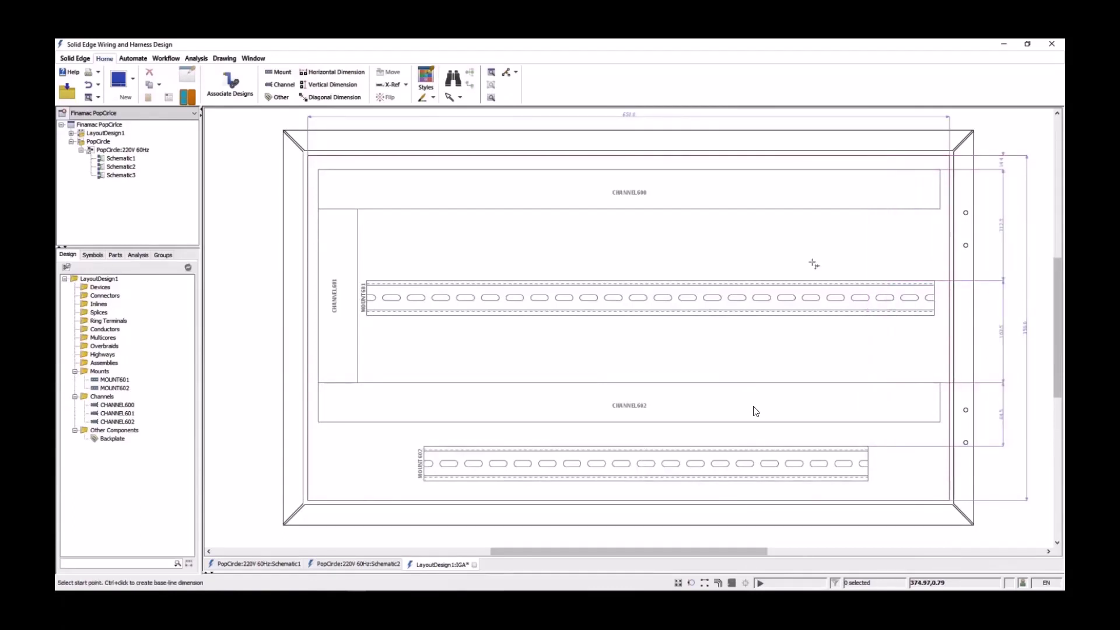
- Associate the PopCircle:220V 60Hz wiring design with the layout
click(244, 91)
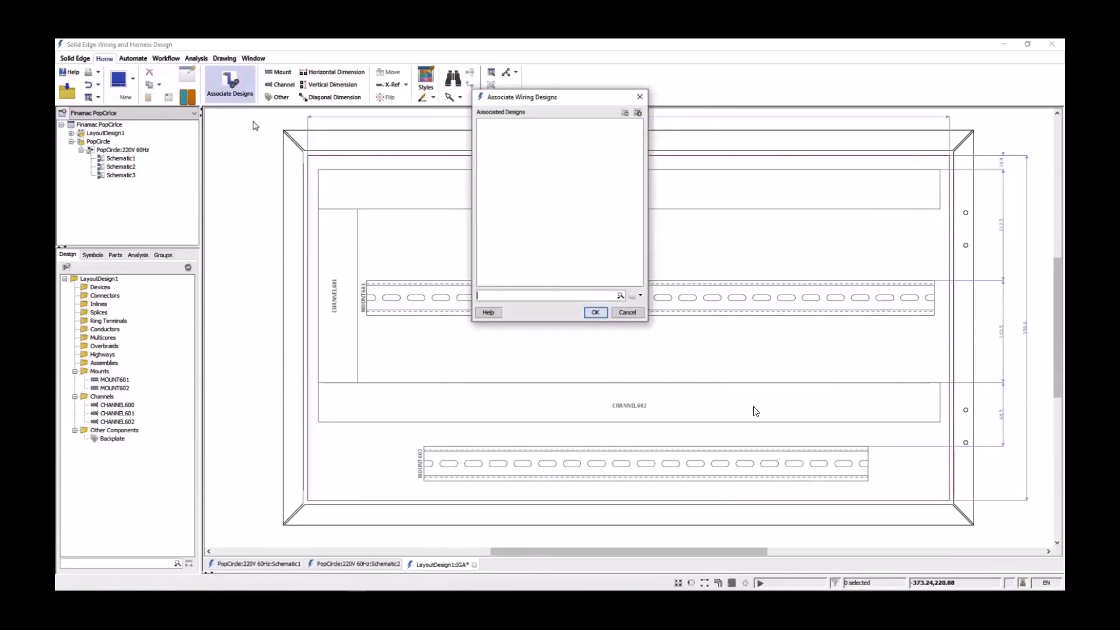
click(638, 114)
click(507, 110)
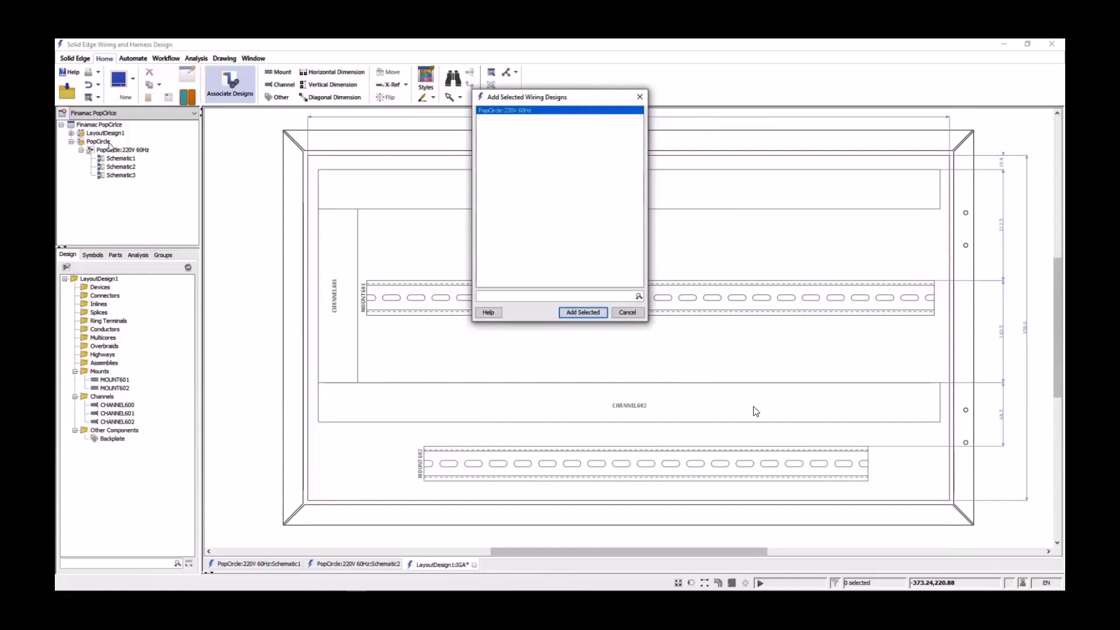
click(591, 314)
click(594, 313)
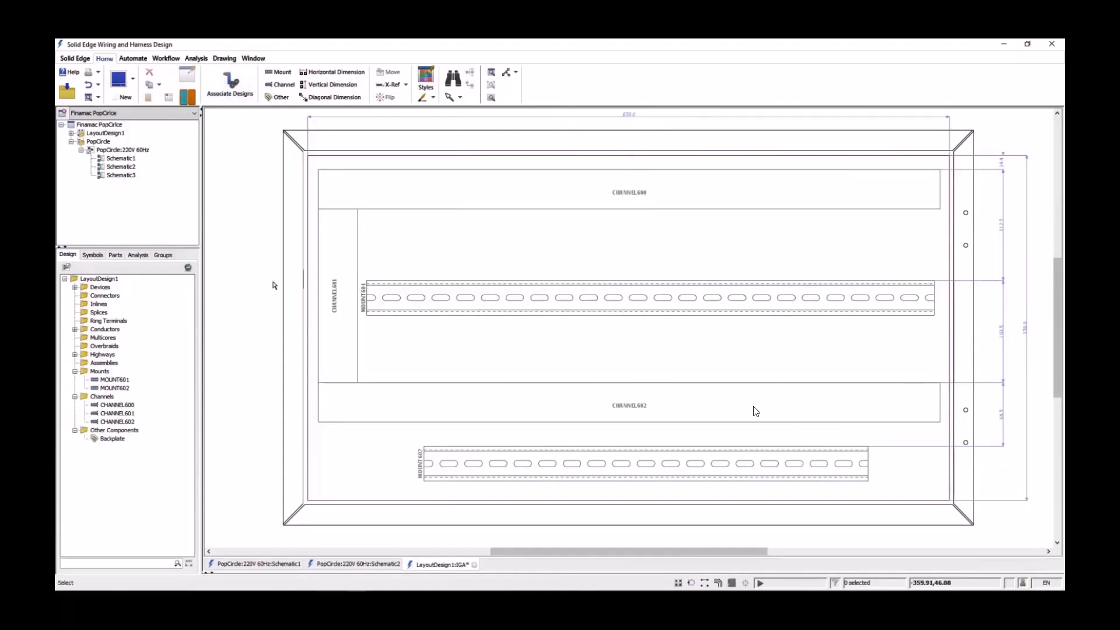
- Check the devices listed under Devices > Unplaced Devices, then collapse the folder
click(75, 287)
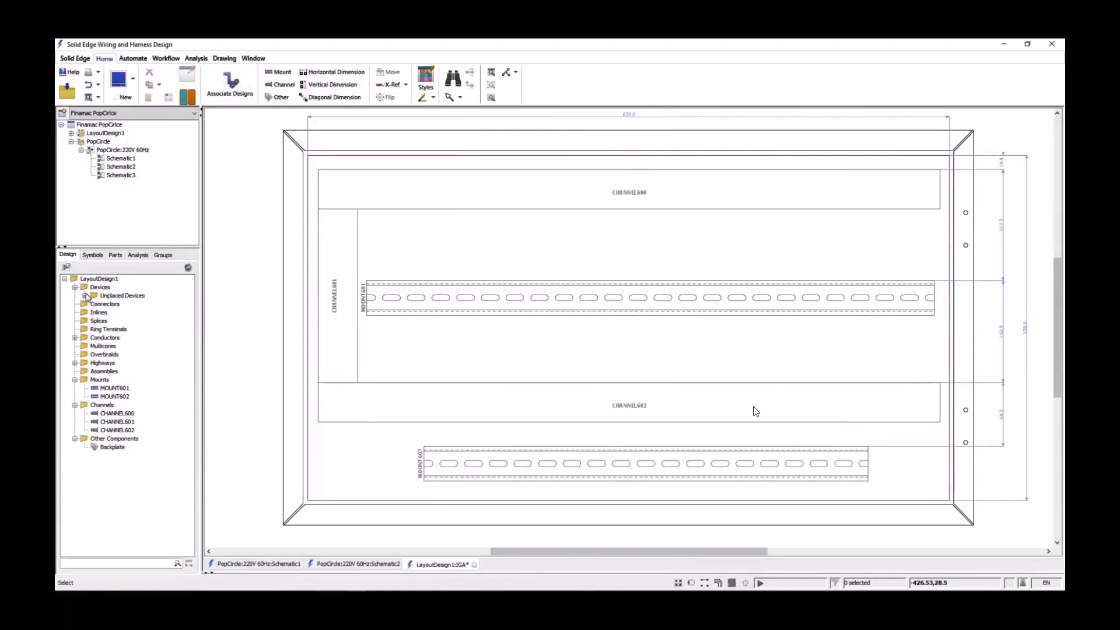
click(85, 295)
mouse_move(186, 300)
mouse_down()
mouse_move(190, 449)
mouse_move(186, 296)
mouse_up()
click(75, 287)
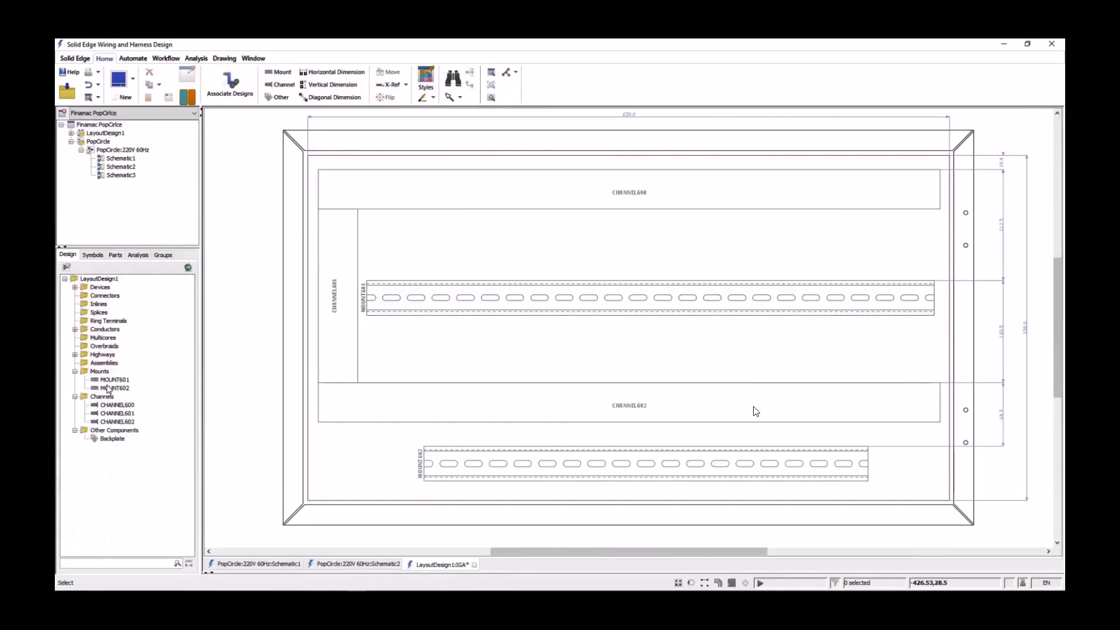
- Show devices grouped by zone, expand Zone 1 and Zone 2, then collapse Zone 2
click(163, 255)
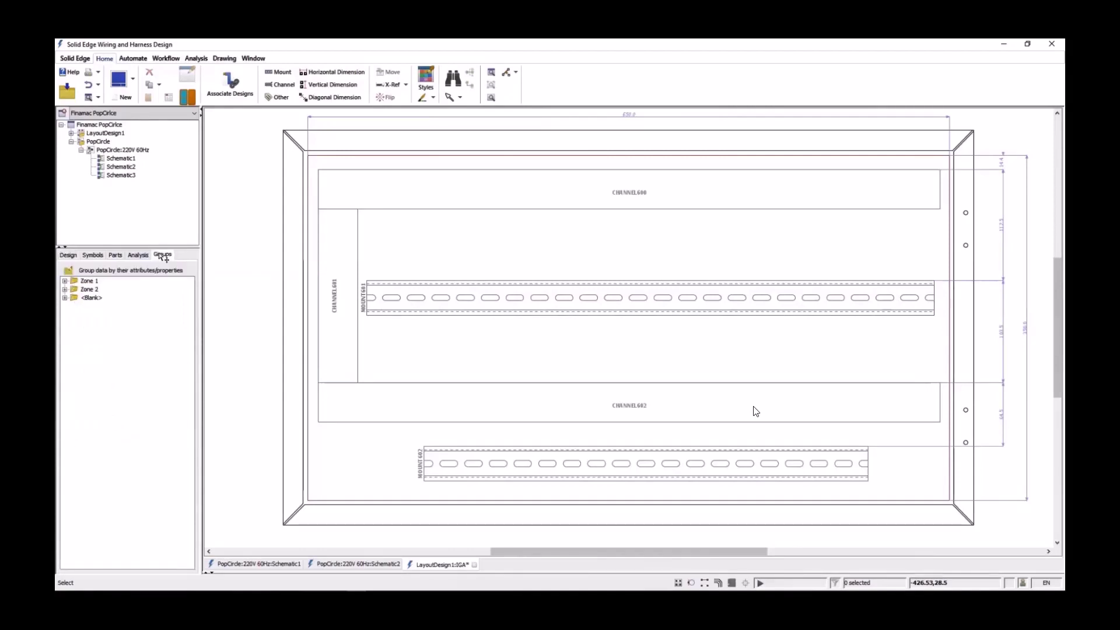
click(64, 281)
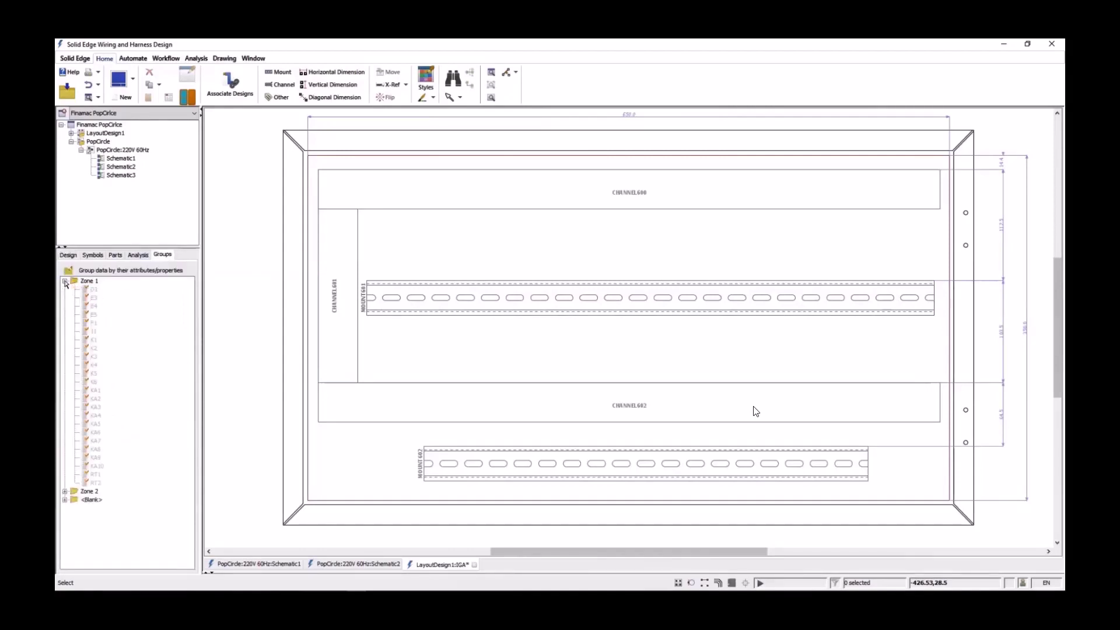
click(65, 491)
drag(191, 430, 194, 372)
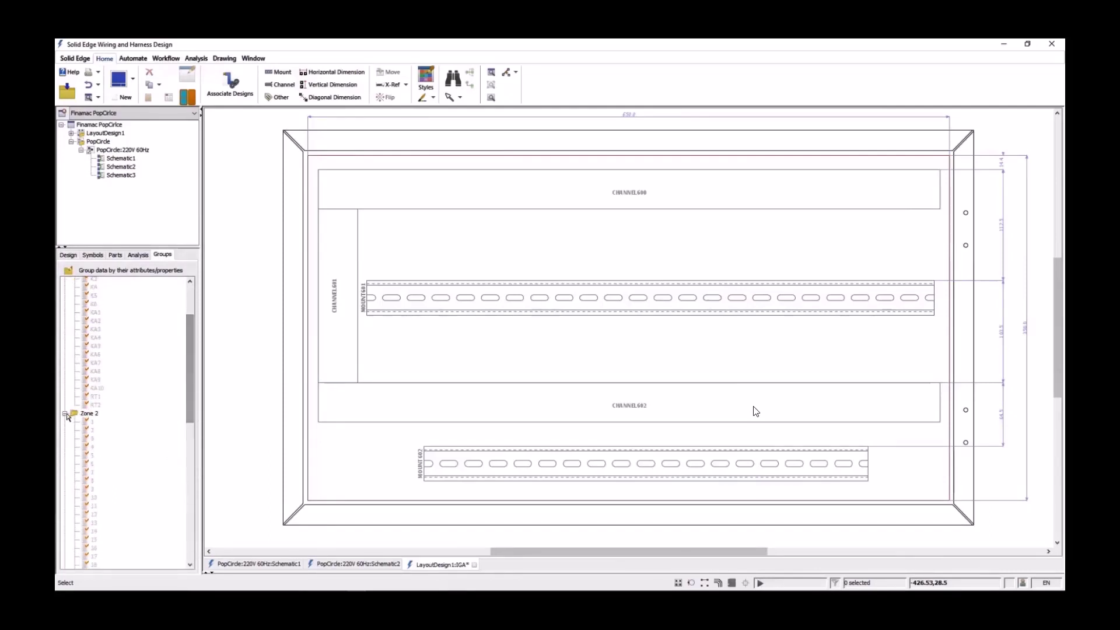
click(64, 410)
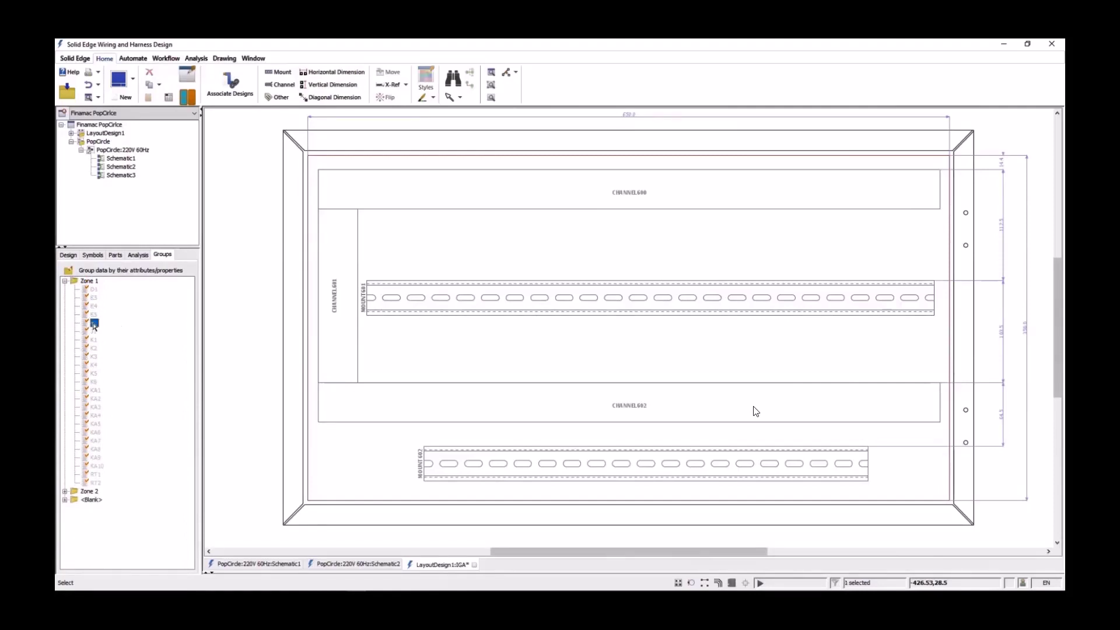
- Place device F1 upright at the left end of the upper MOUNT601 rail
right_click(93, 323)
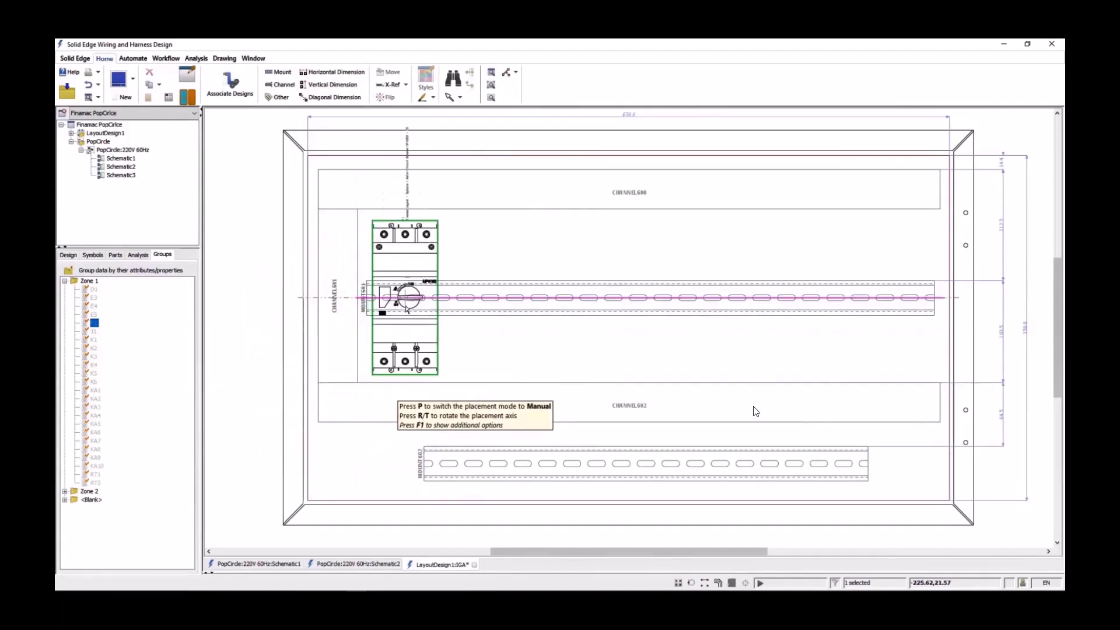
key(r)
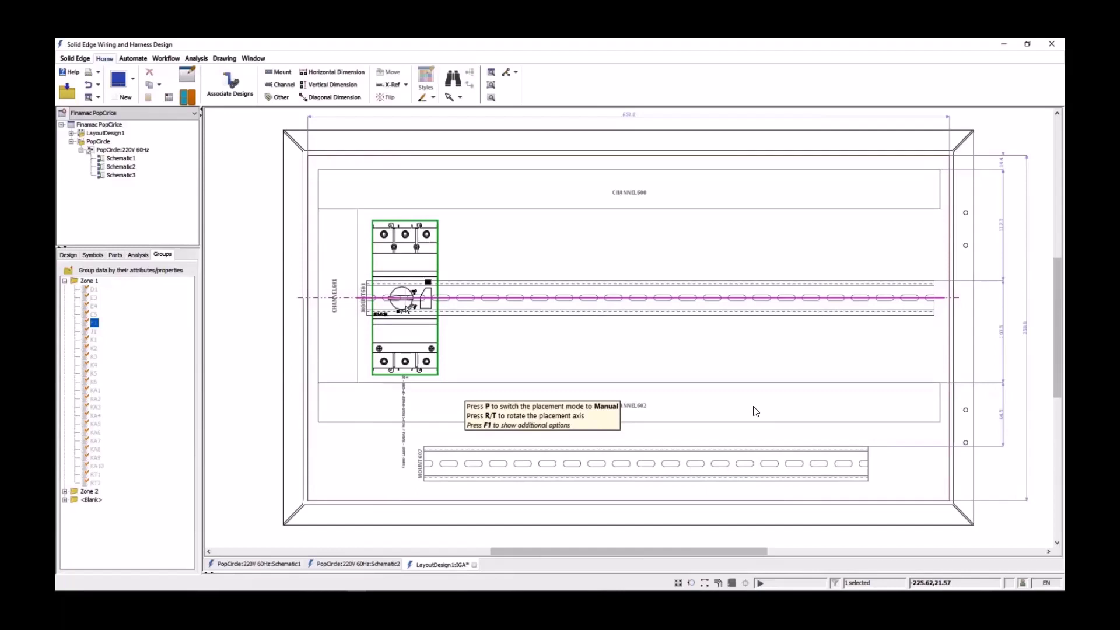
key(r)
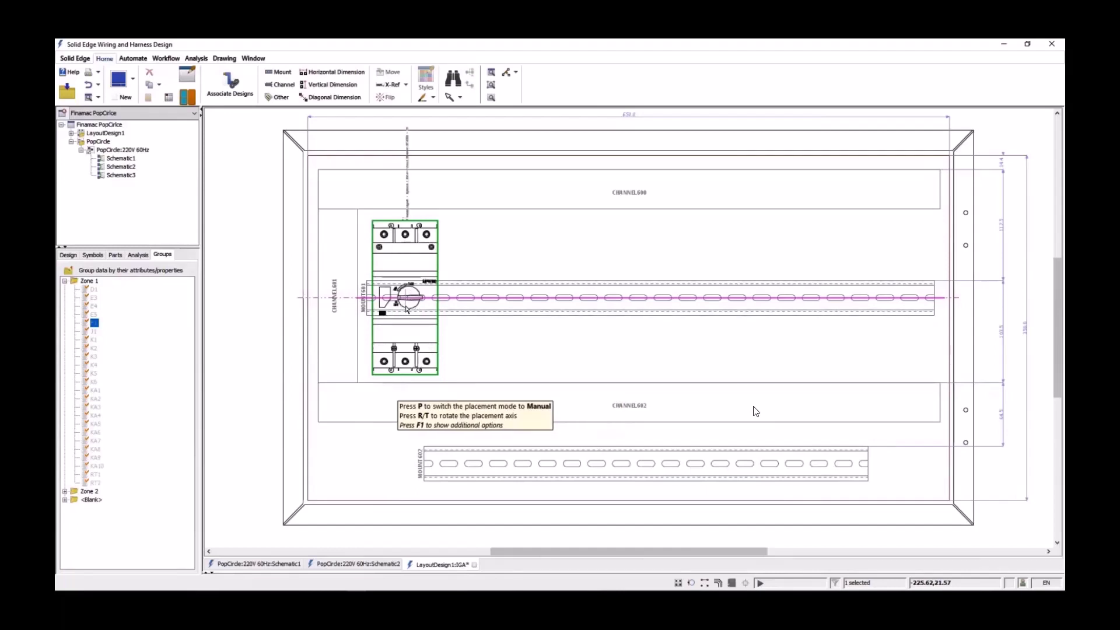
click(406, 308)
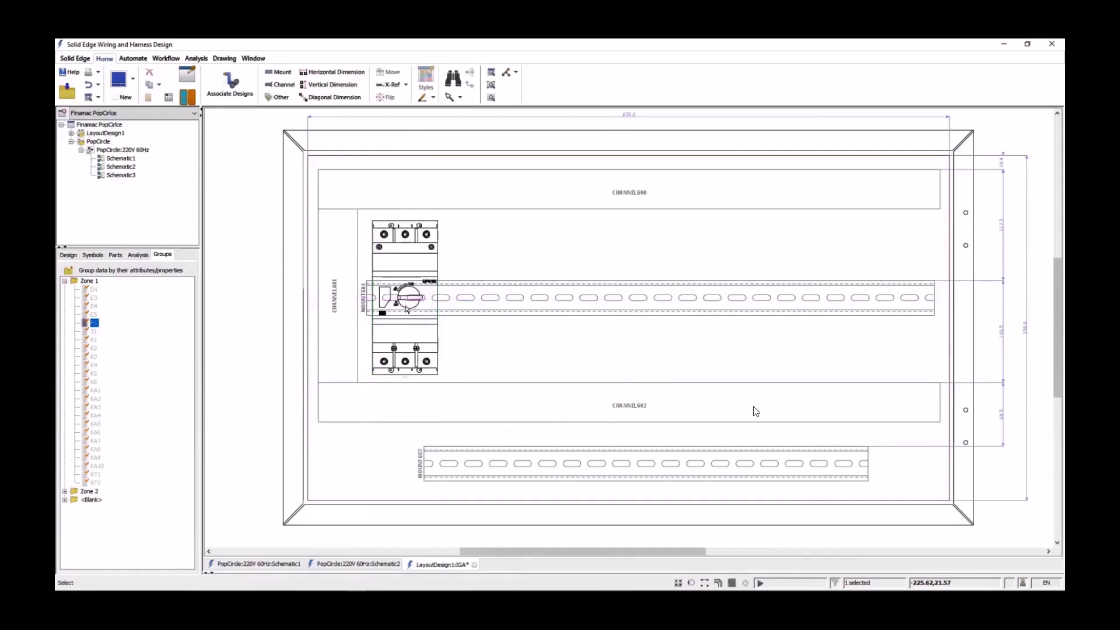
- Place contactors K1 and K2 on the rail, butted up against F1
click(94, 340)
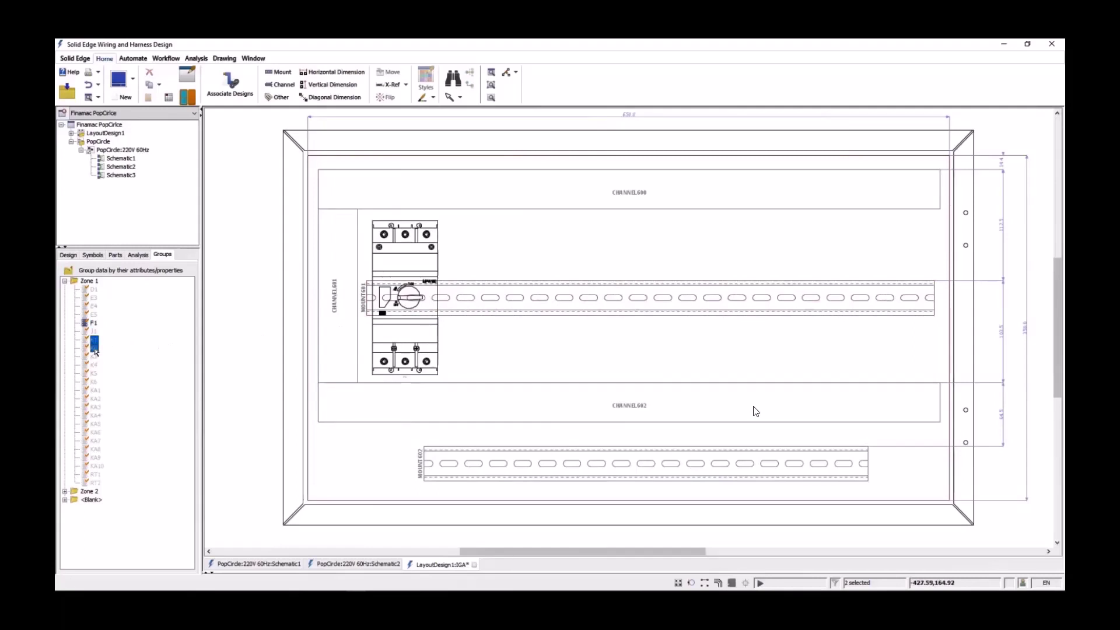
right_click(95, 353)
click(117, 430)
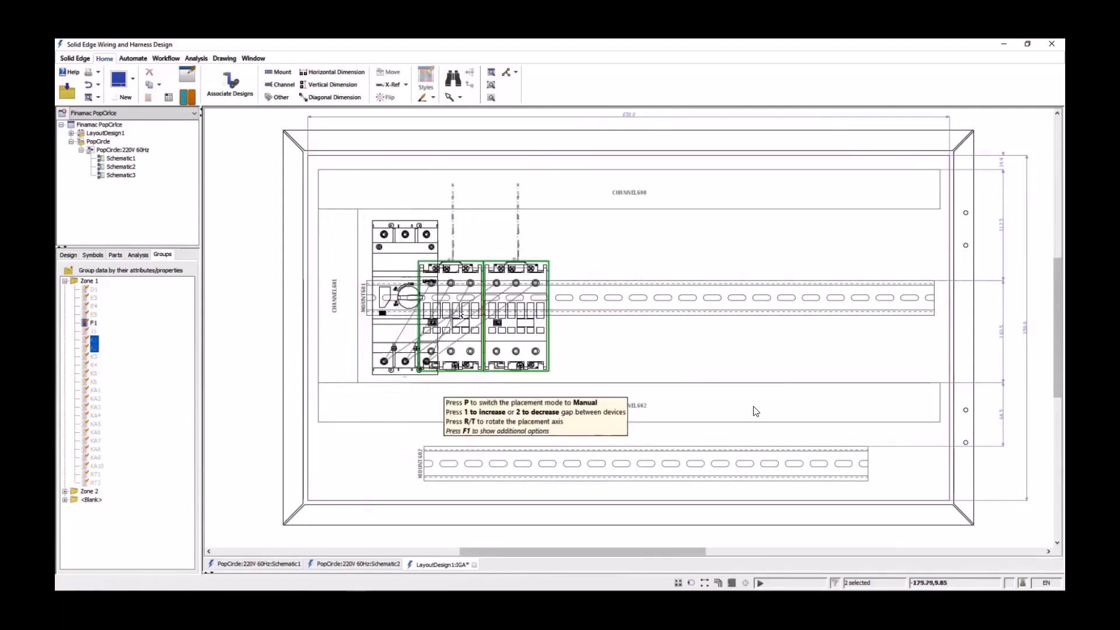
key(1)
key(1)
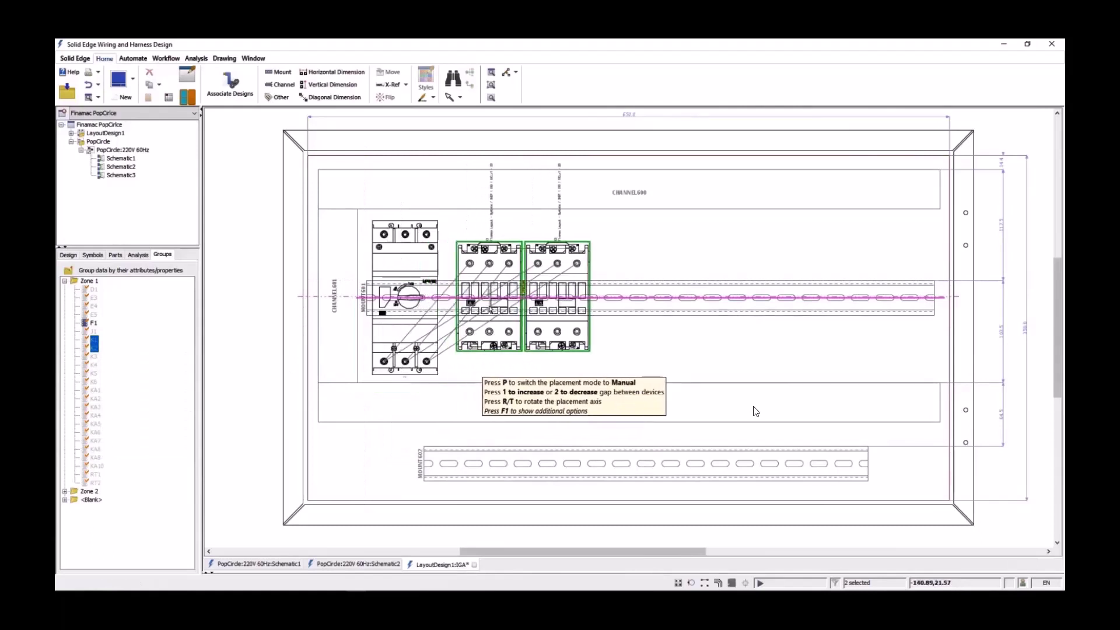
key(1)
key(2)
key(2)
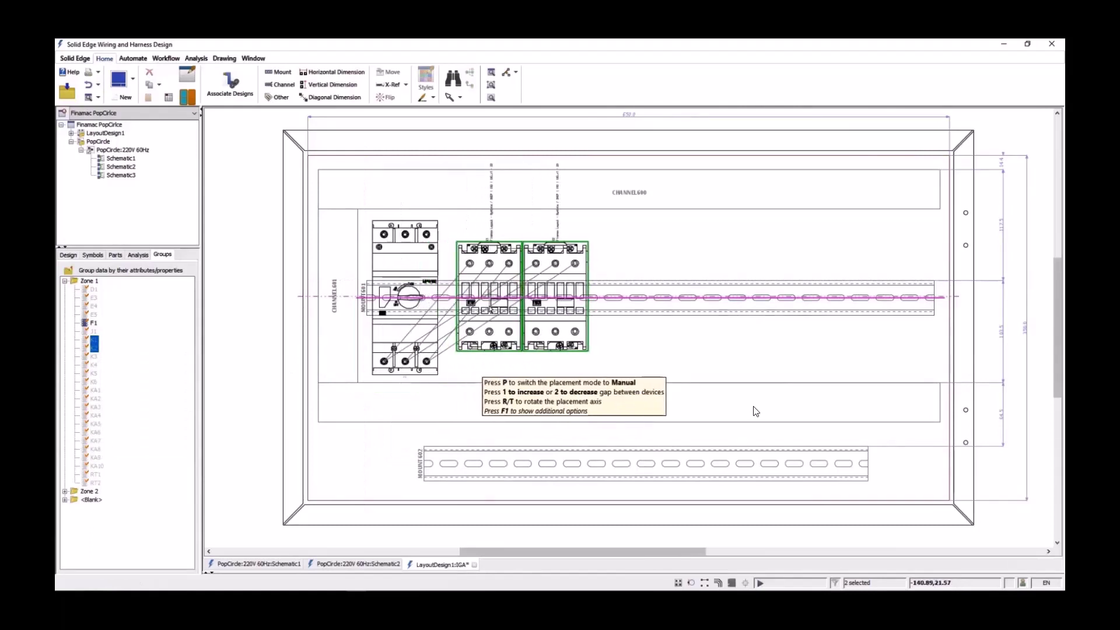
key(Left)
key(Left)
key(Left)
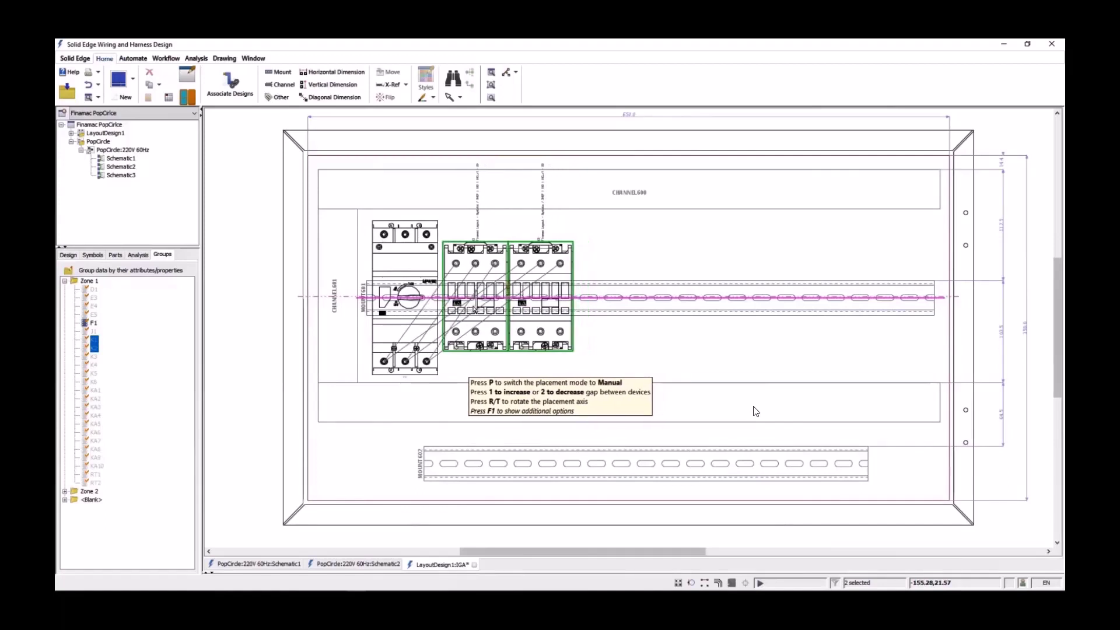
key(Return)
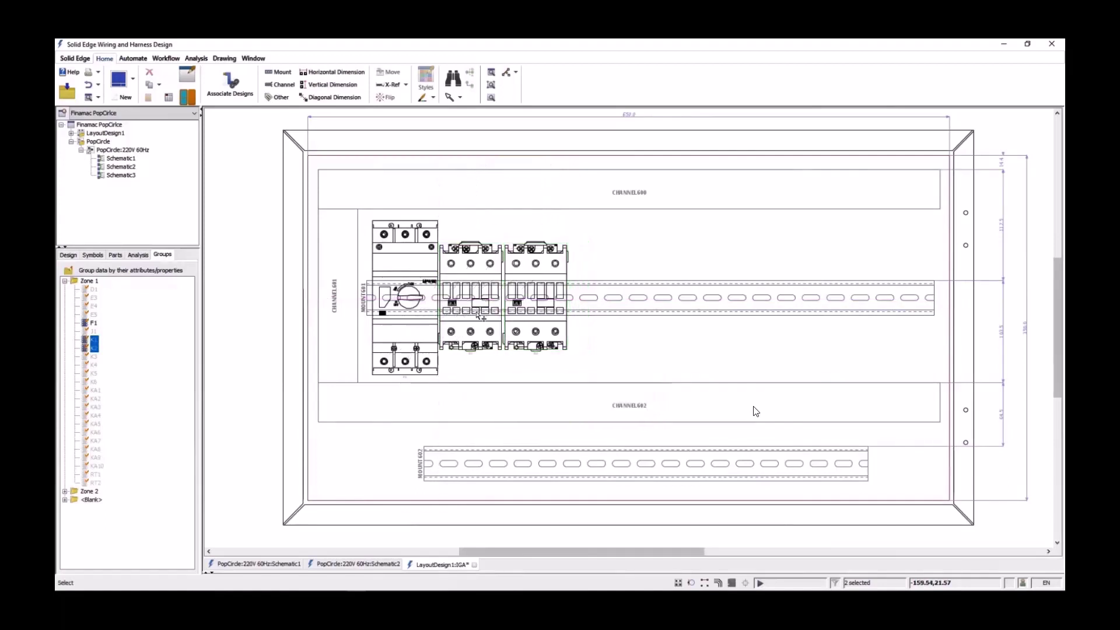
click(94, 382)
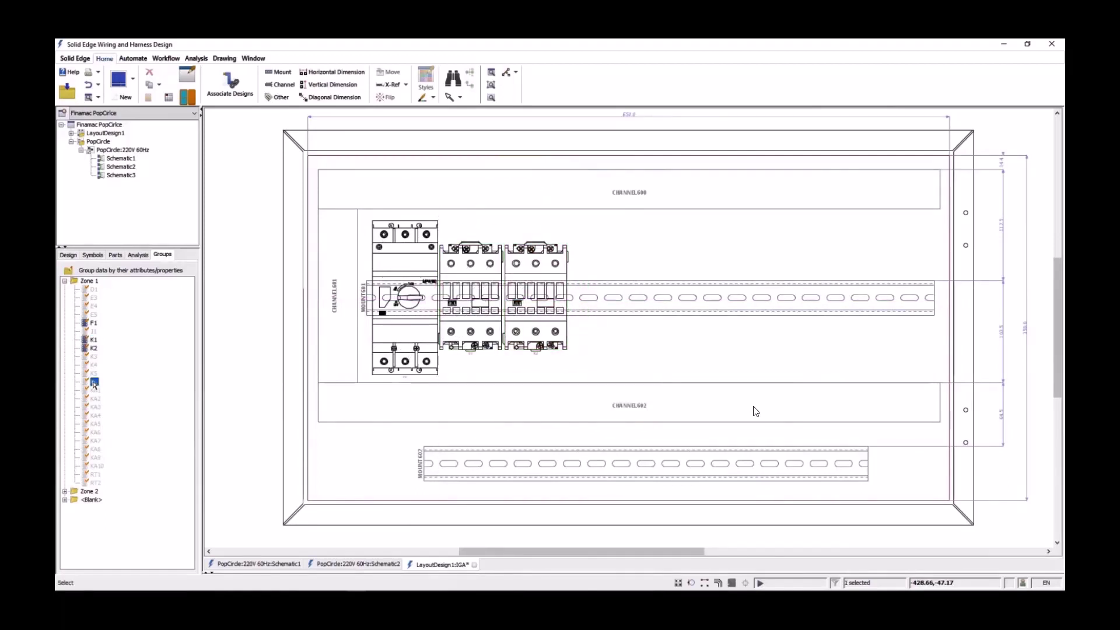
- Place contactors K3–K6 on the rail after K2, adjusting their order and gaps
ctrl+click(93, 357)
ctrl+click(93, 365)
ctrl+click(93, 374)
right_click(94, 384)
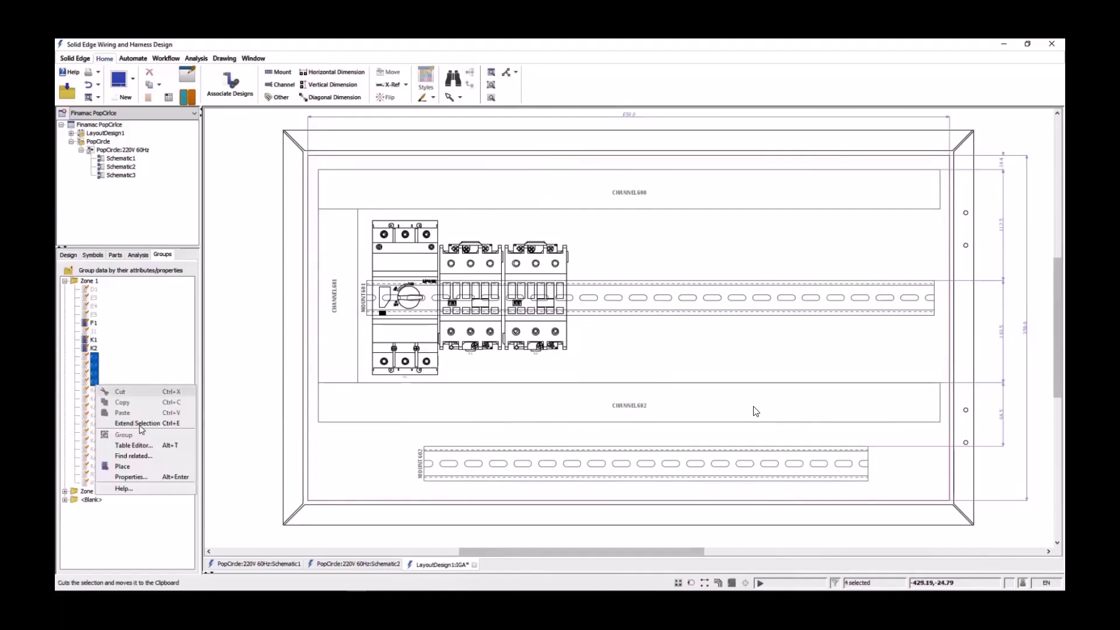
click(127, 467)
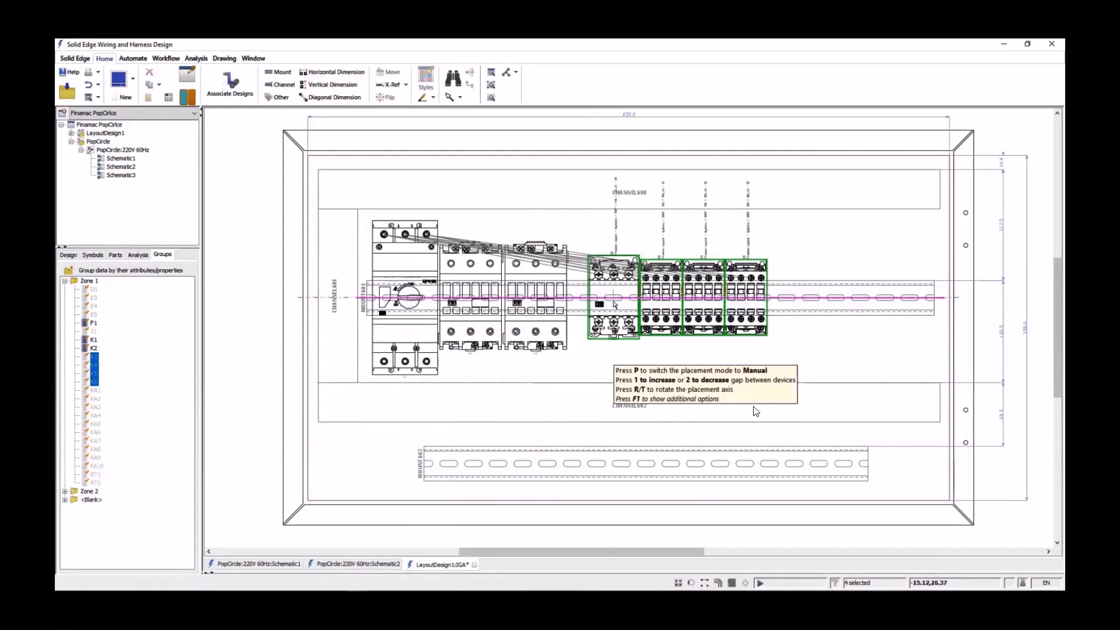
key(F1)
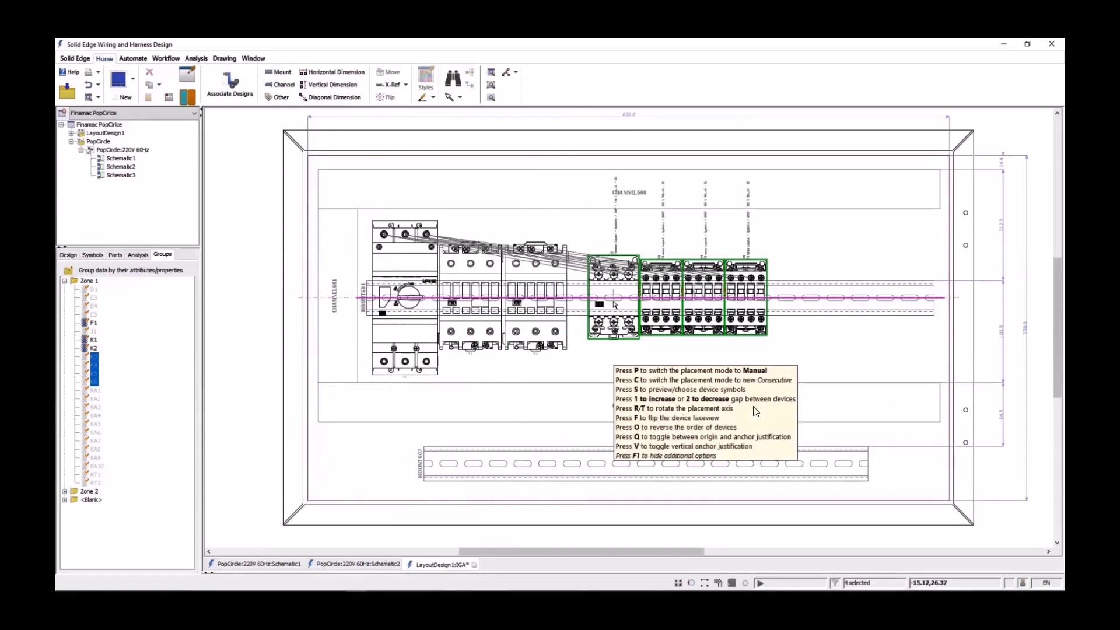
key(o)
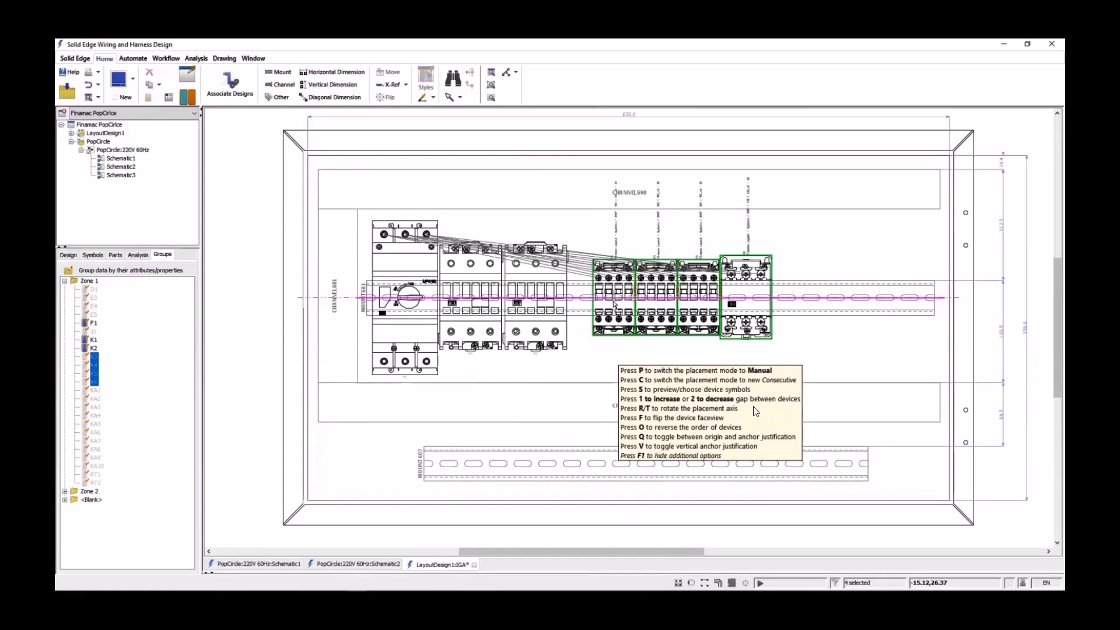
key(o)
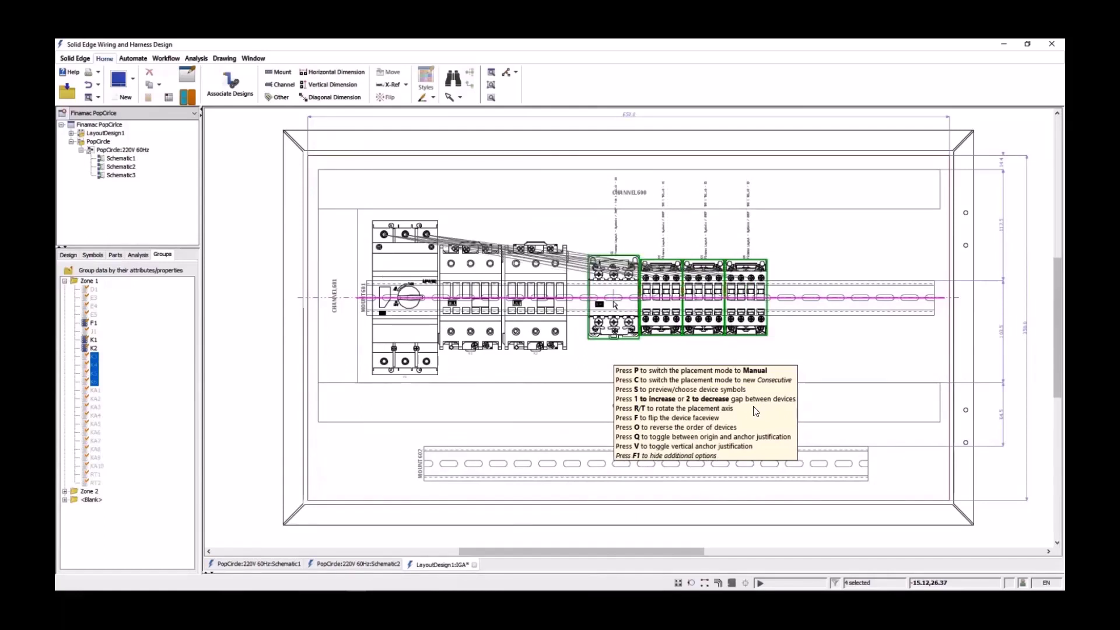
key(p)
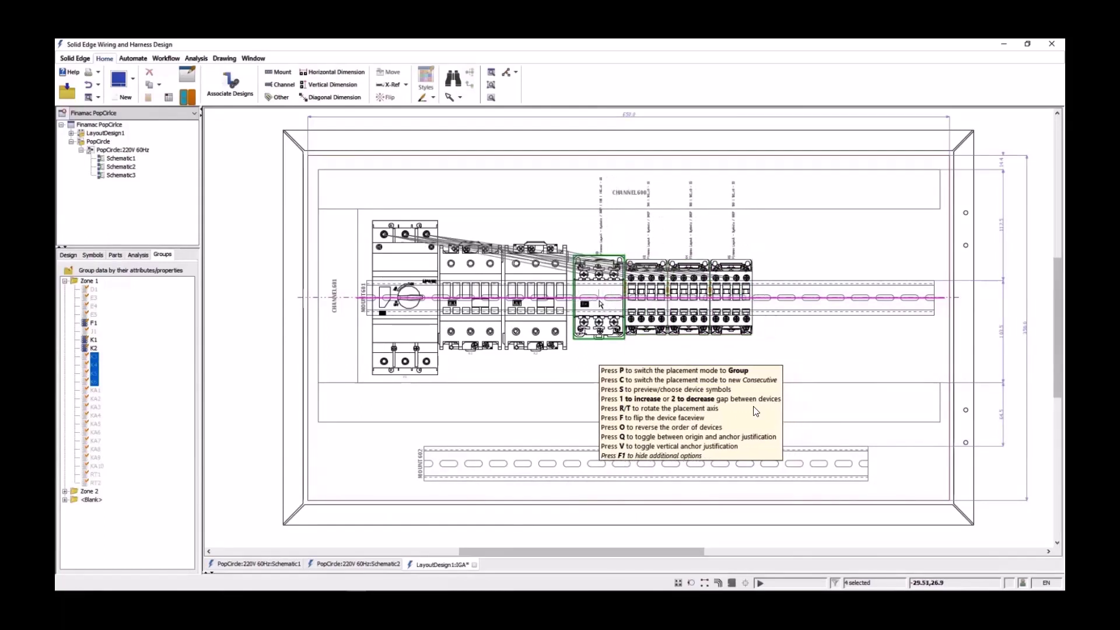
click(756, 411)
key(1)
key(1)
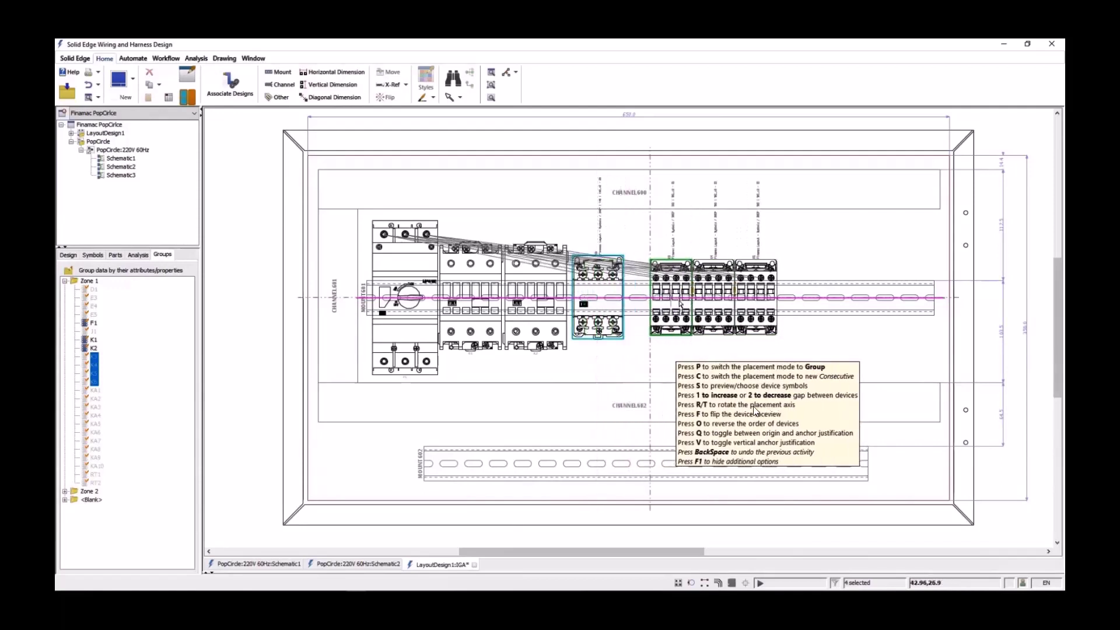
key(p)
key(2)
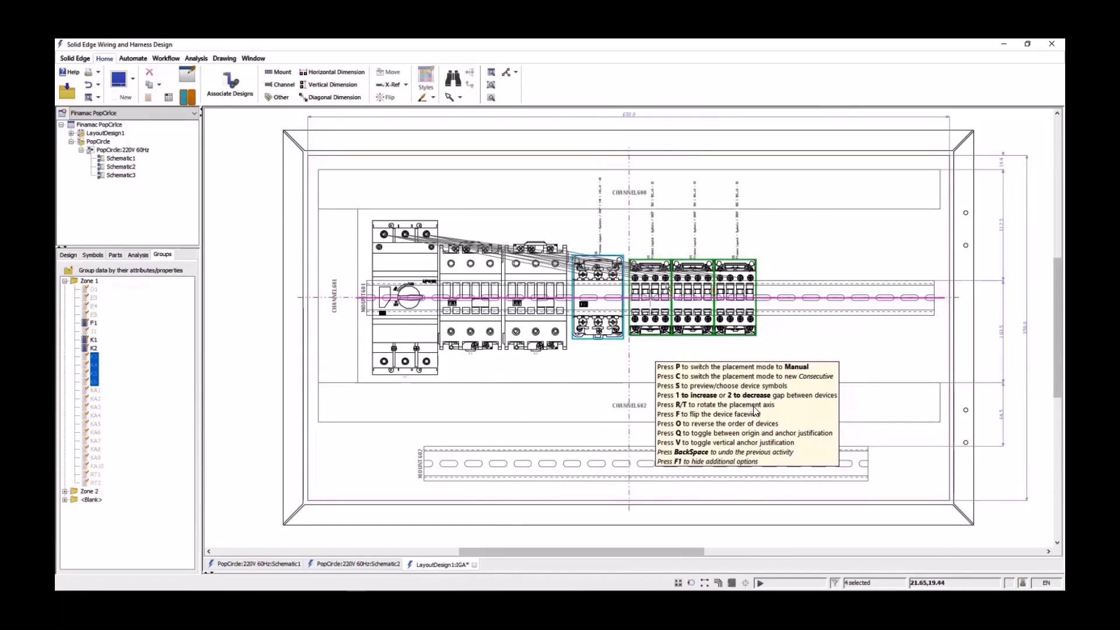
click(754, 411)
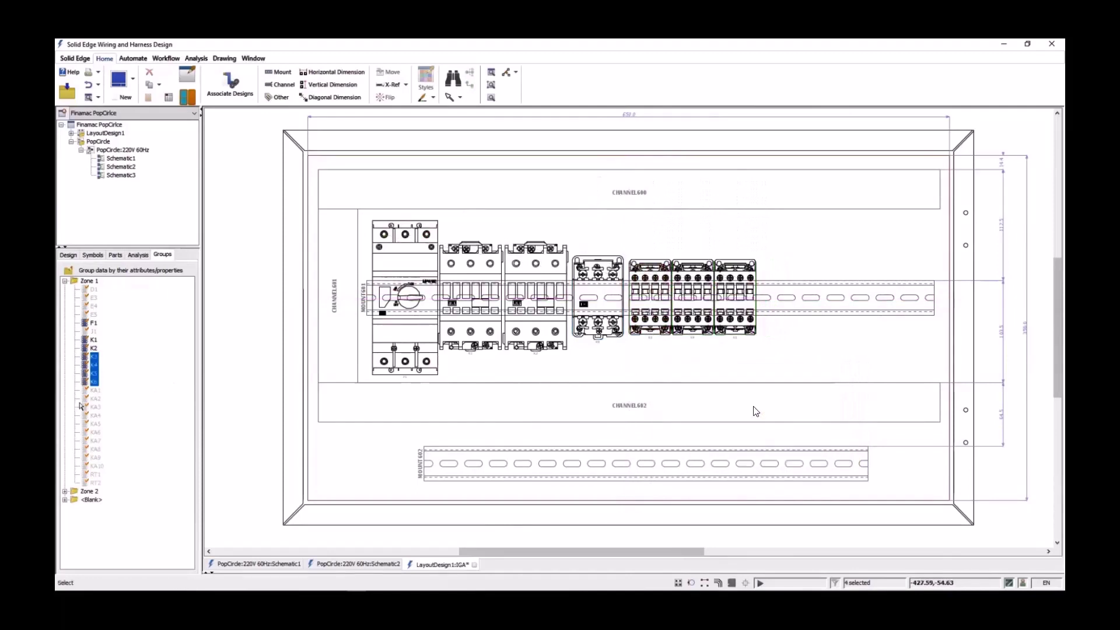
- Place relays KA1–KA10 with J1, RT1, RT2 and D1 along the upper rail
click(95, 390)
shift+click(97, 466)
ctrl+click(94, 331)
ctrl+click(97, 483)
ctrl+click(95, 474)
ctrl+right_click(95, 290)
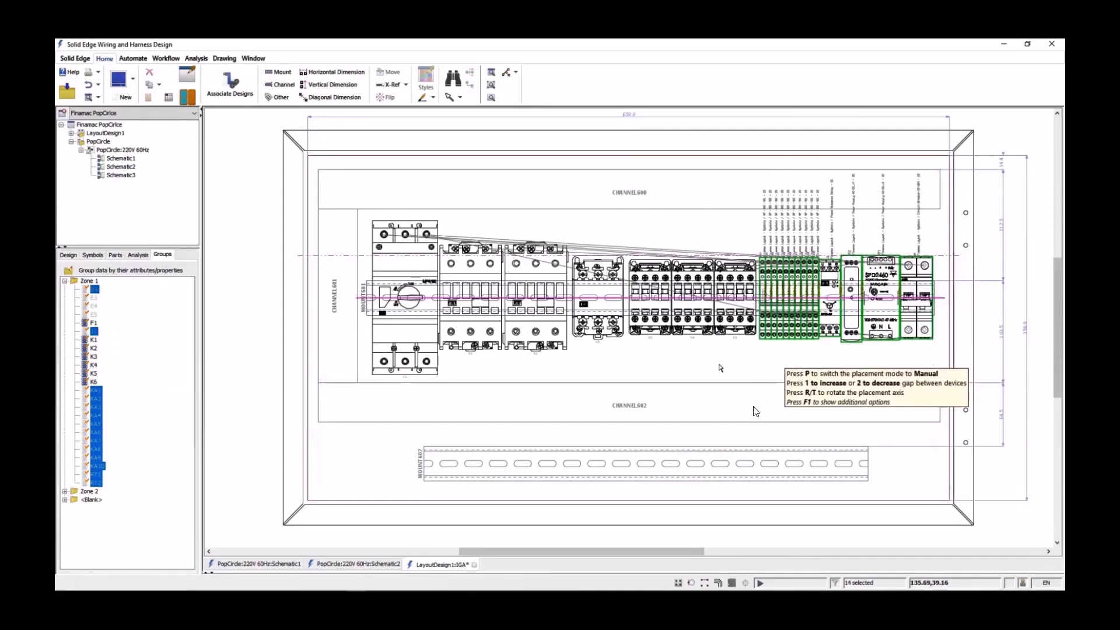
click(720, 368)
- Place devices E3–E5 below the contactors and list Zone 2's devices
click(96, 301)
shift+click(94, 315)
right_click(95, 315)
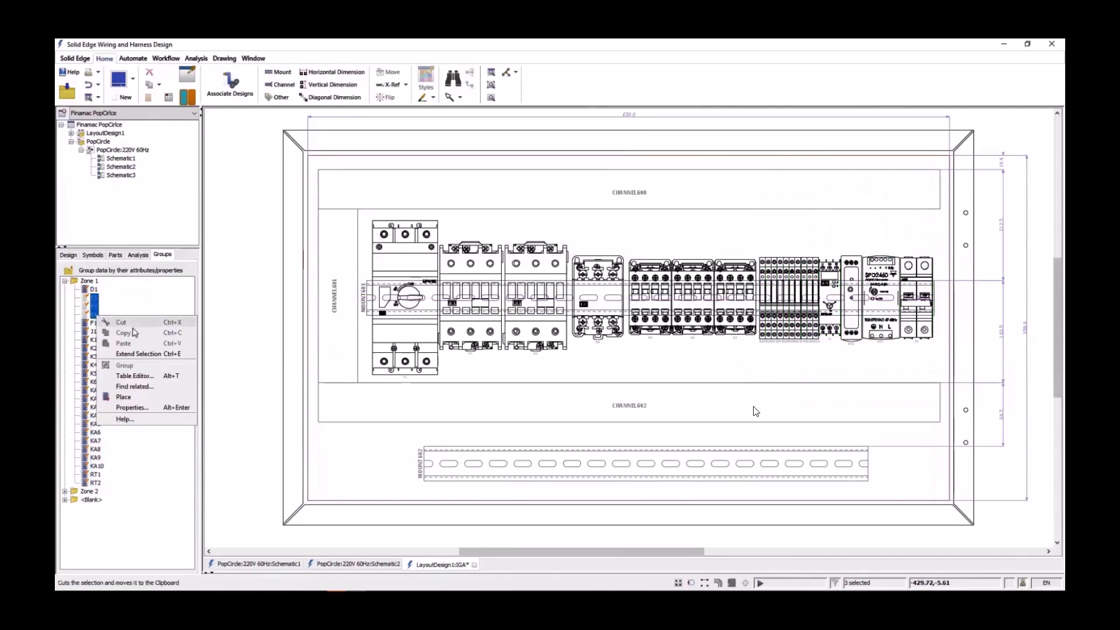
click(128, 401)
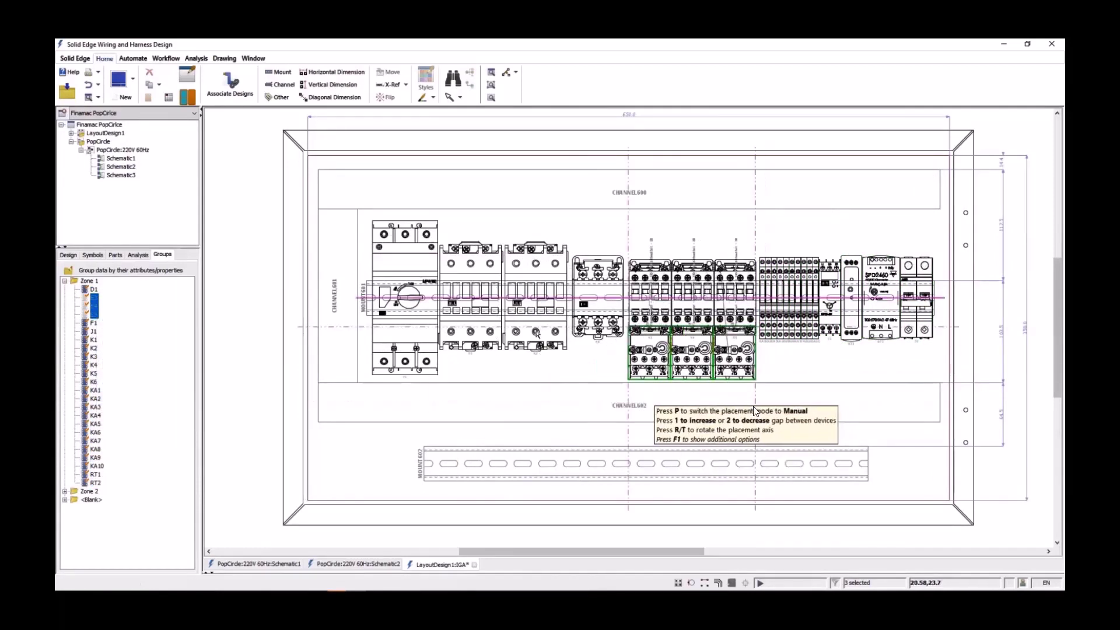
click(754, 411)
click(65, 491)
scroll(125, 532, down, 15)
- Drop the three terminals from the end of the list at MOUNT602's left end
click(93, 540)
shift+click(92, 557)
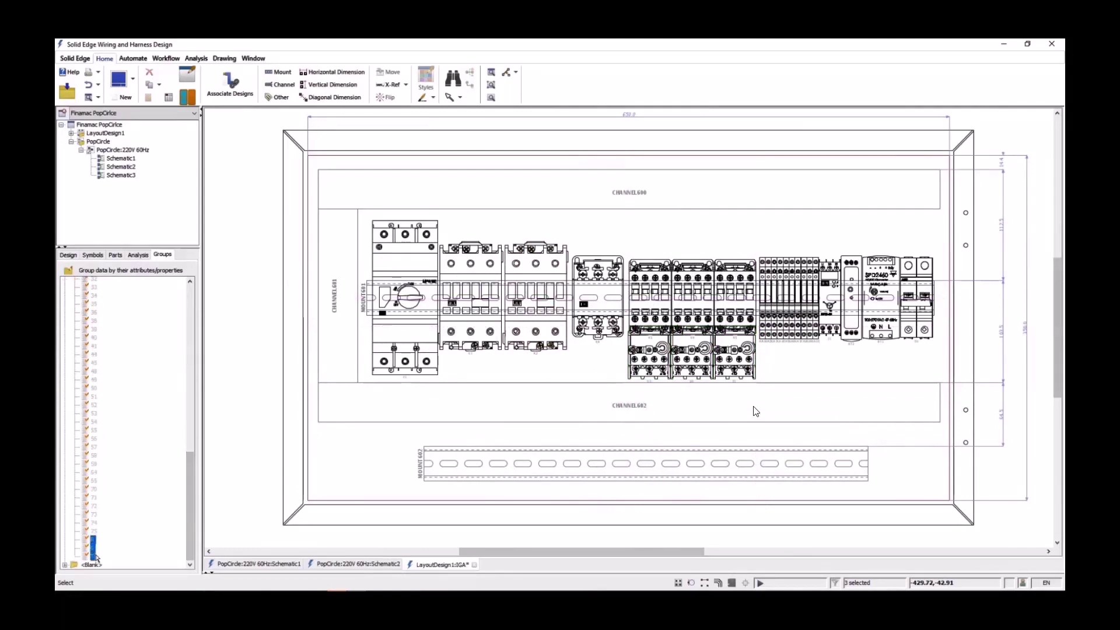
right_click(93, 557)
key(Escape)
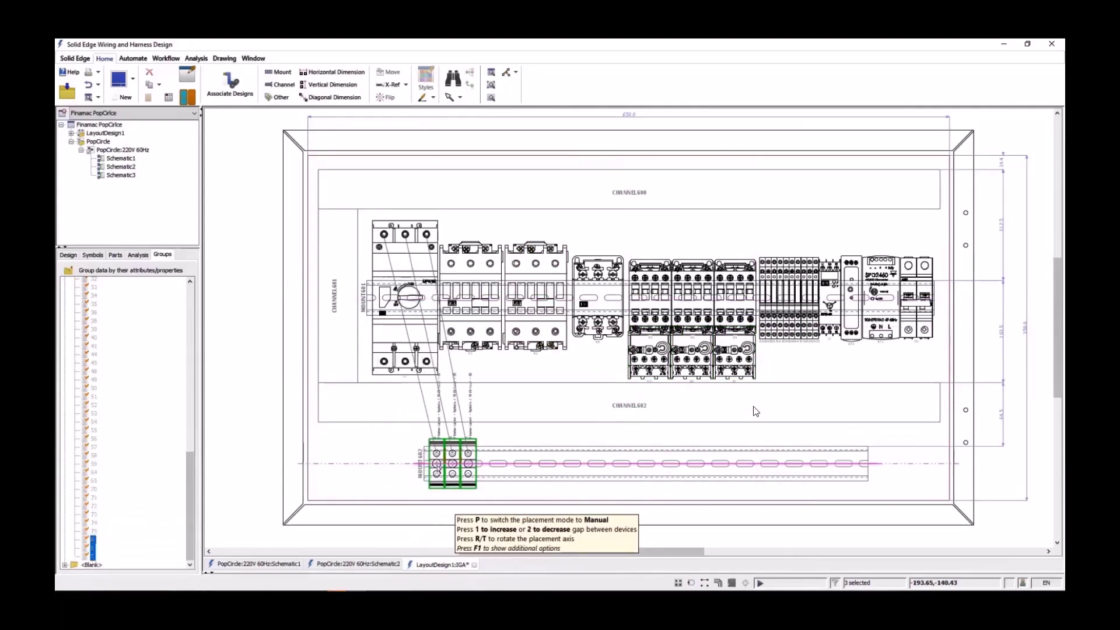
click(453, 464)
- Mount the first six Zone 2 terminals onto MOUNT602
scroll(117, 438, up, 15)
click(92, 348)
shift+click(93, 390)
right_click(93, 391)
click(125, 466)
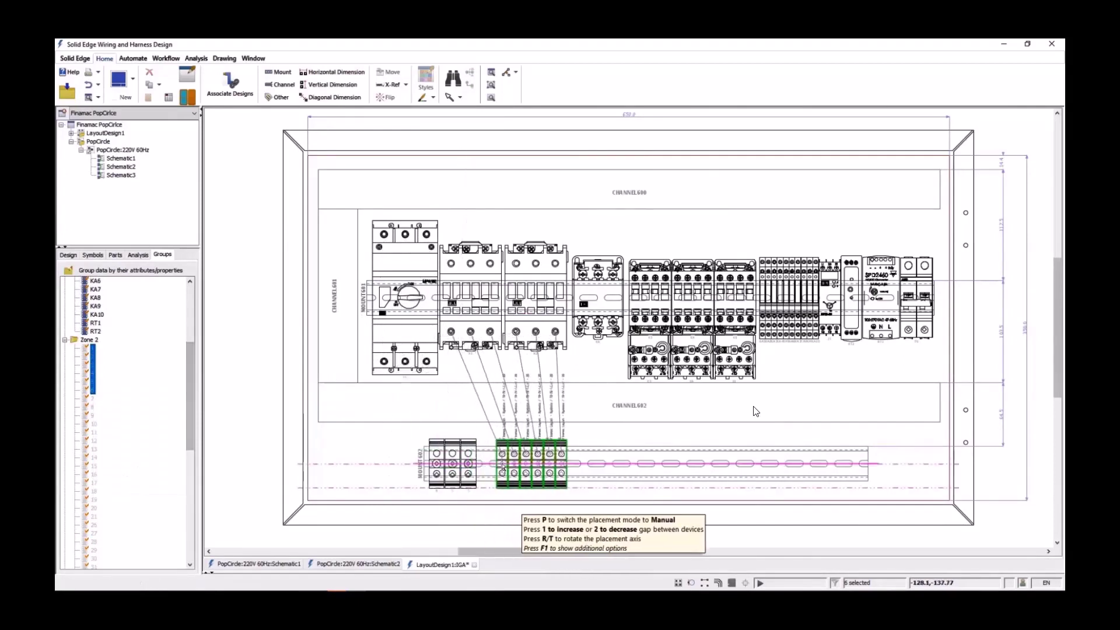
click(503, 467)
- Place the remaining 52 terminals along MOUNT602
scroll(115, 502, down, 15)
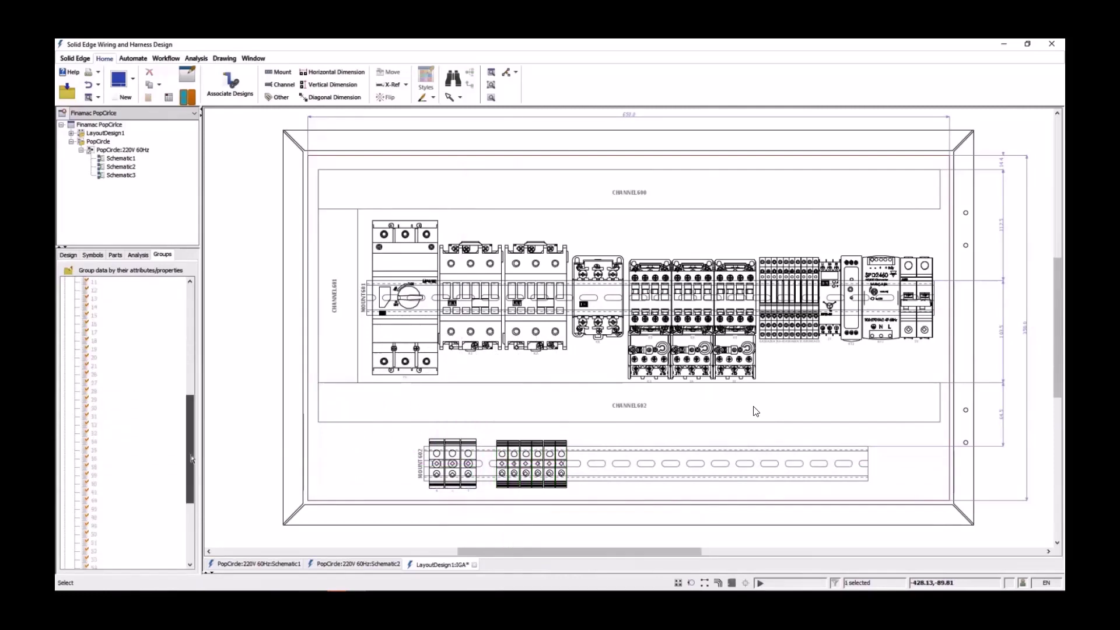
shift+click(93, 531)
right_click(96, 496)
click(125, 546)
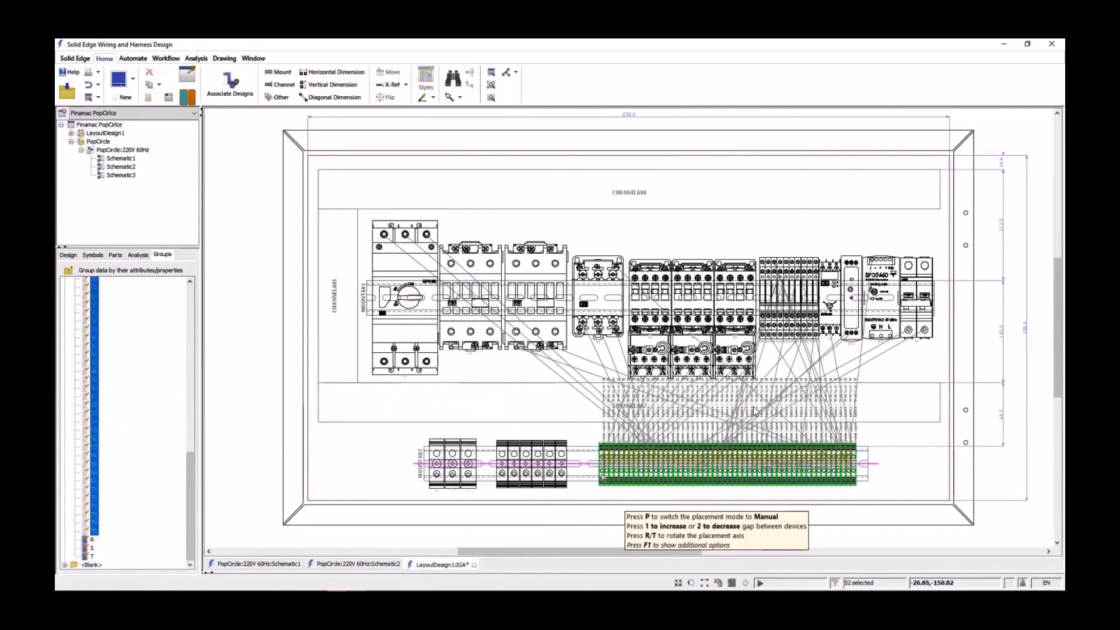
click(602, 478)
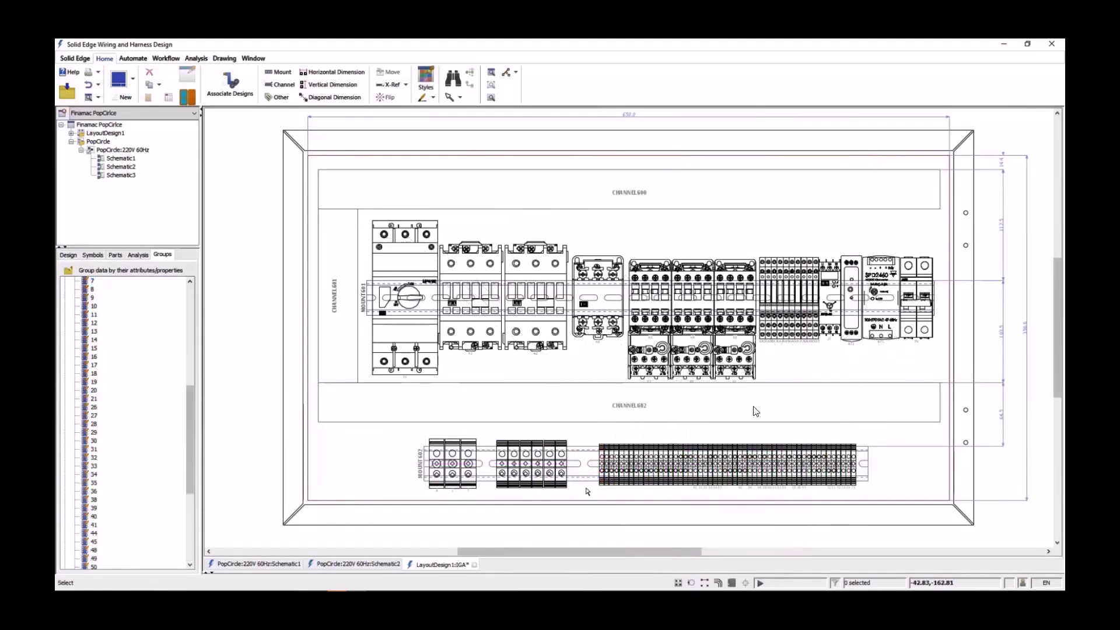
- Dimension the terminal group spacing on MOUNT602, with gaps of 78.93 and 93.27
click(333, 72)
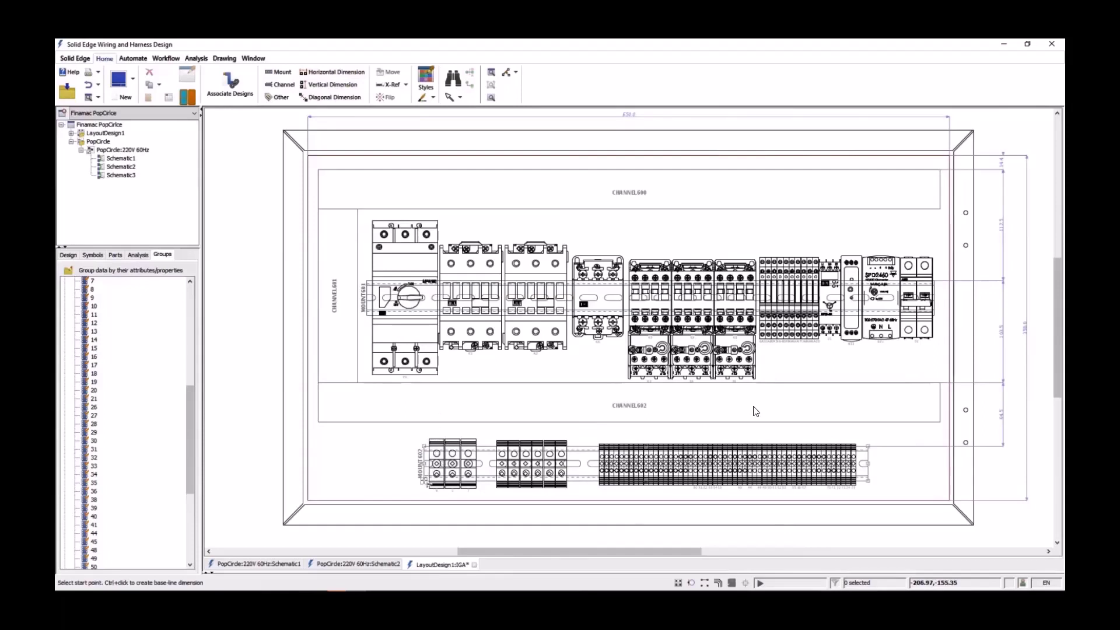
click(433, 489)
click(435, 491)
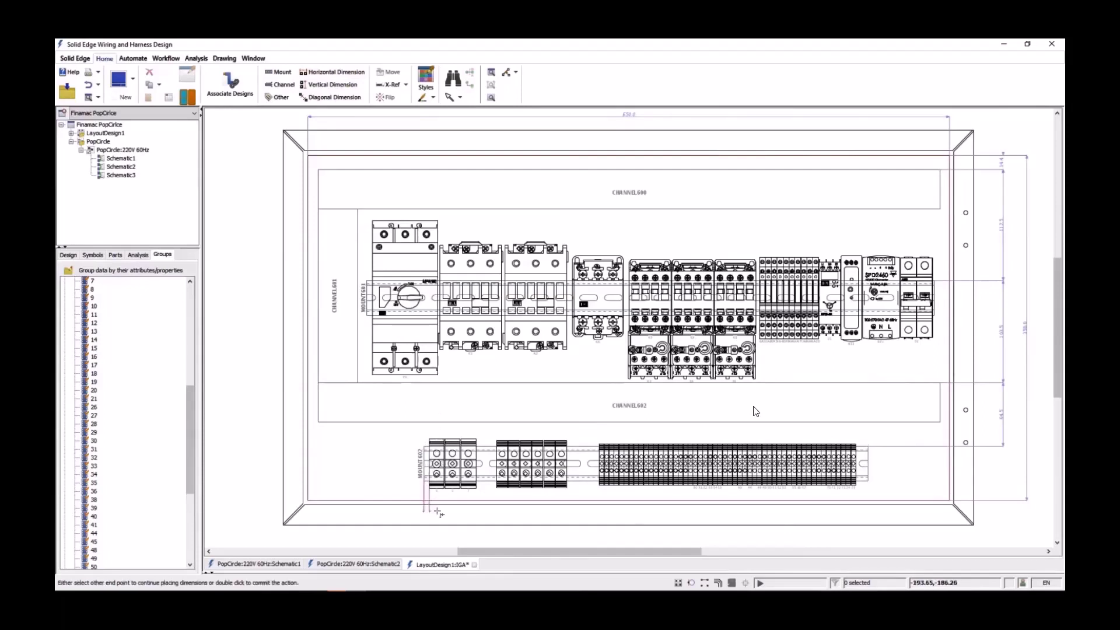
click(496, 490)
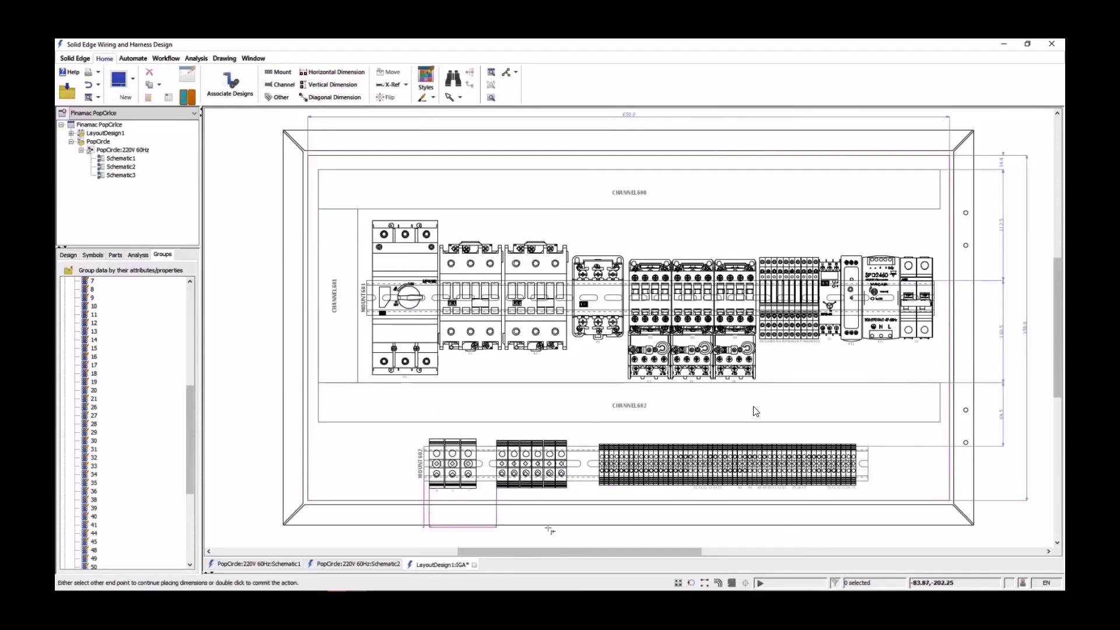
click(599, 490)
double_click(554, 540)
- Adjust the six-terminal group, then fit the panel and reveal the parts list
drag(485, 429, 572, 472)
click(642, 540)
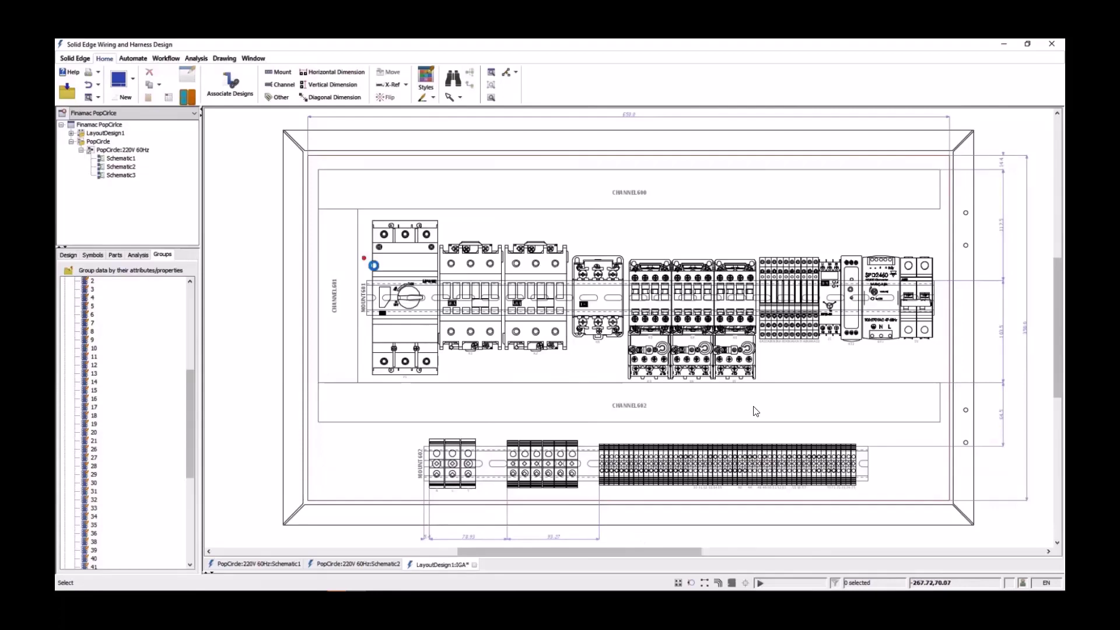
drag(373, 264, 607, 409)
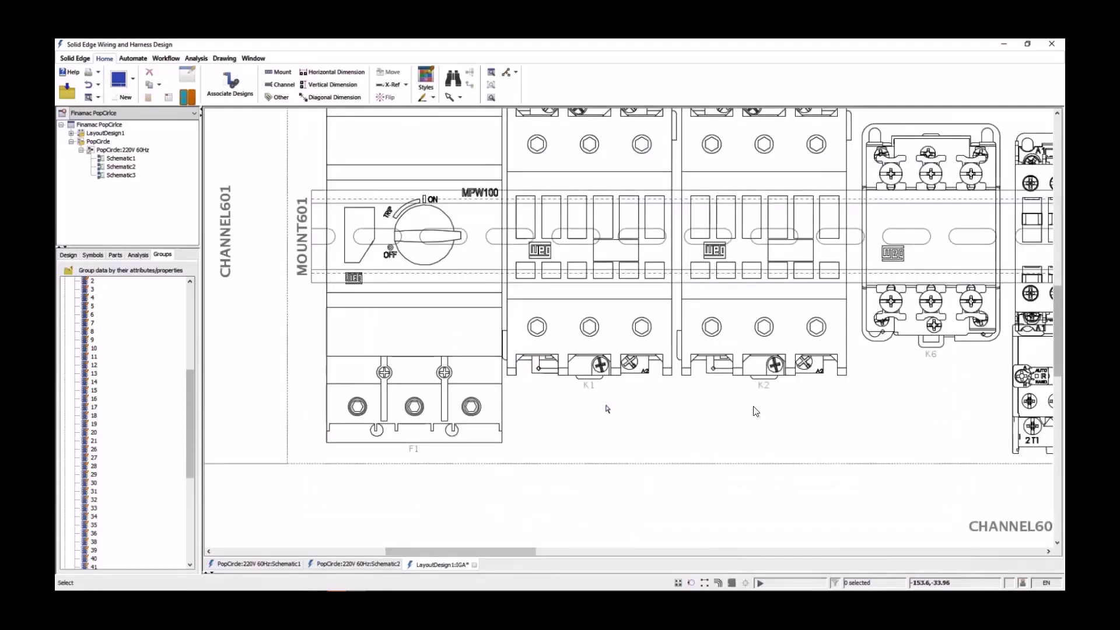
key(ctrl+shift+a)
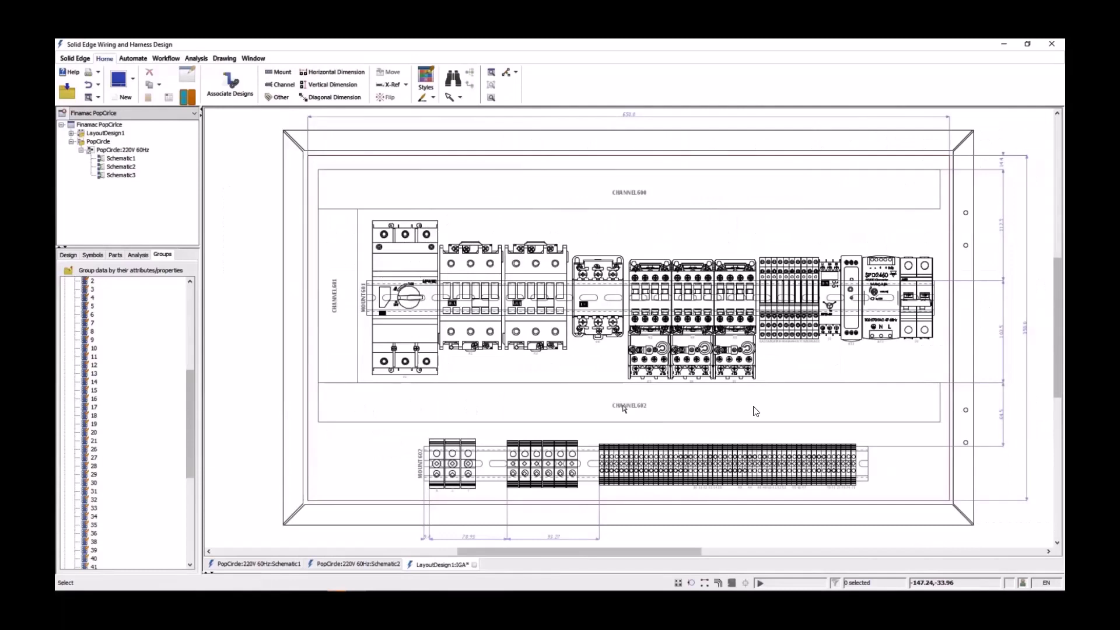
drag(583, 401, 533, 357)
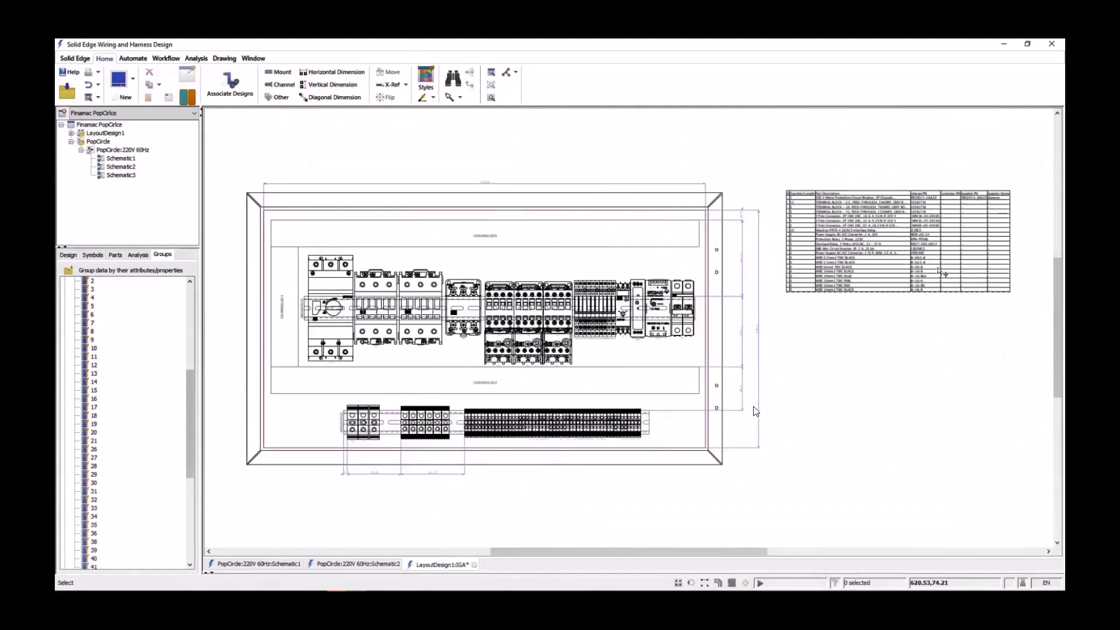
- Regenerate the BOM IDs so numbered balloons appear on the placed devices and terminals
scroll(1009, 227, up, 4)
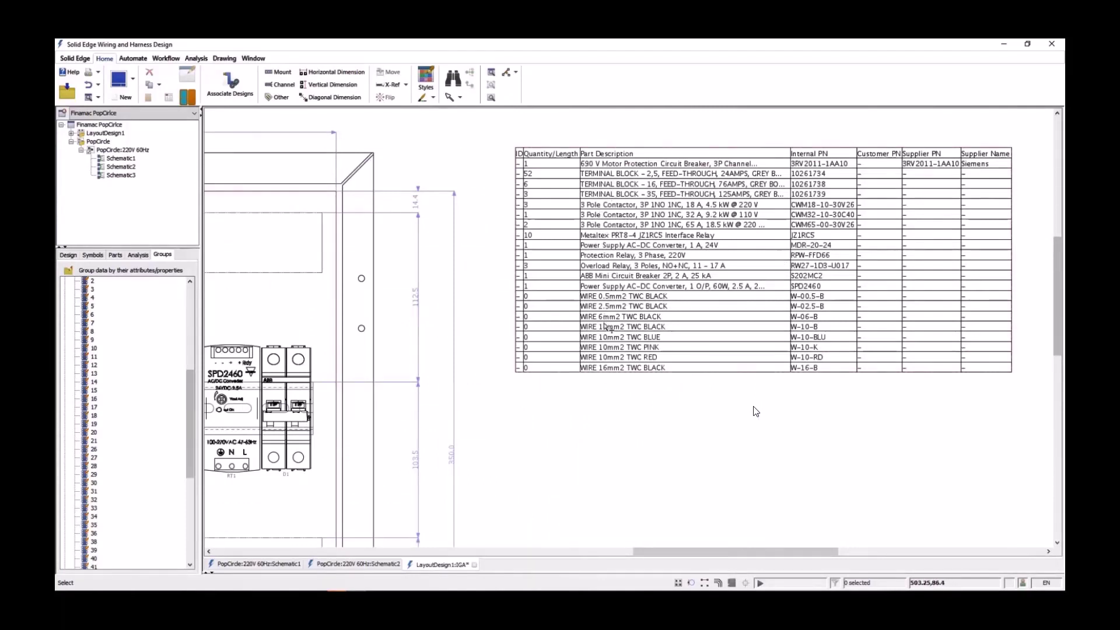
click(137, 58)
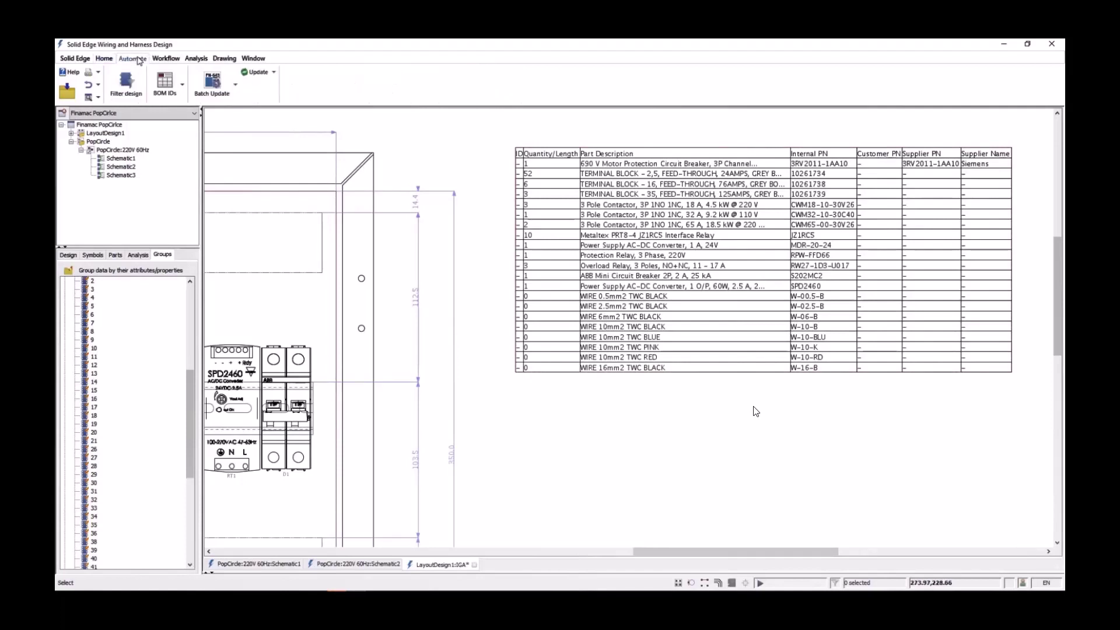
click(183, 86)
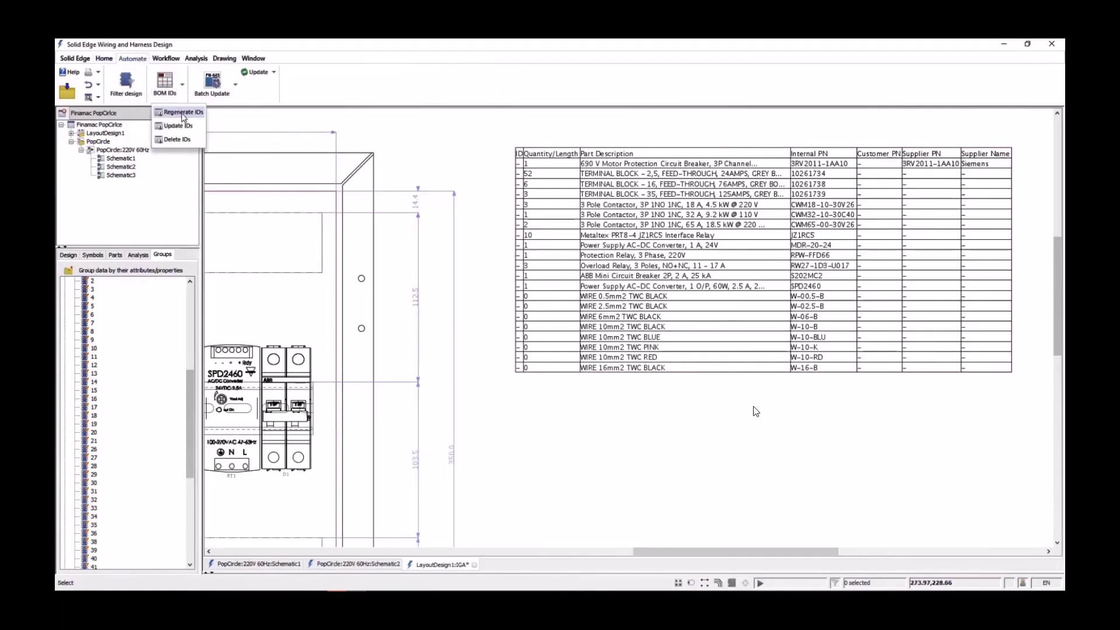
click(184, 119)
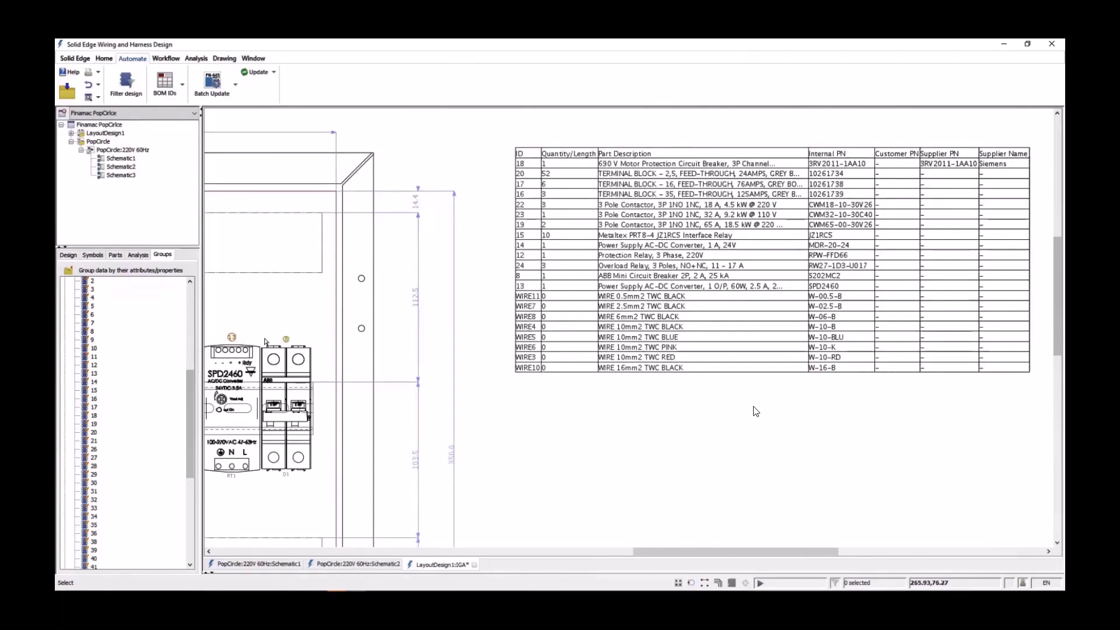
mouse_move(667, 453)
middle_down()
mouse_move(595, 397)
mouse_move(600, 406)
middle_up()
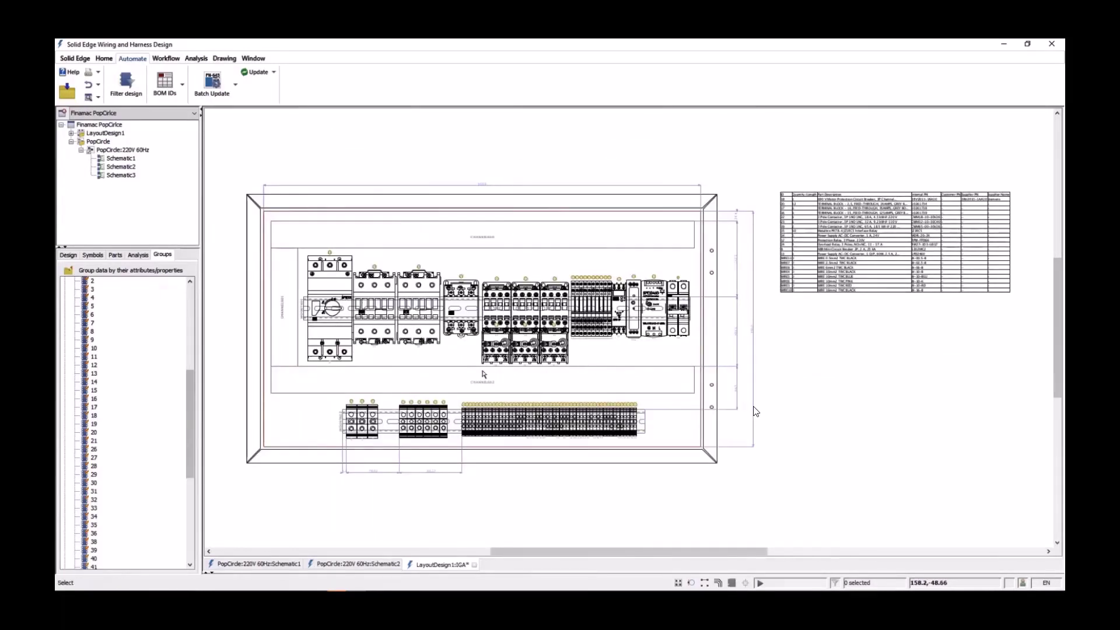
- Start a new diagram in the PopCircle:220V 60Hz design named TerminalPlan
middle_drag(313, 372, 648, 478)
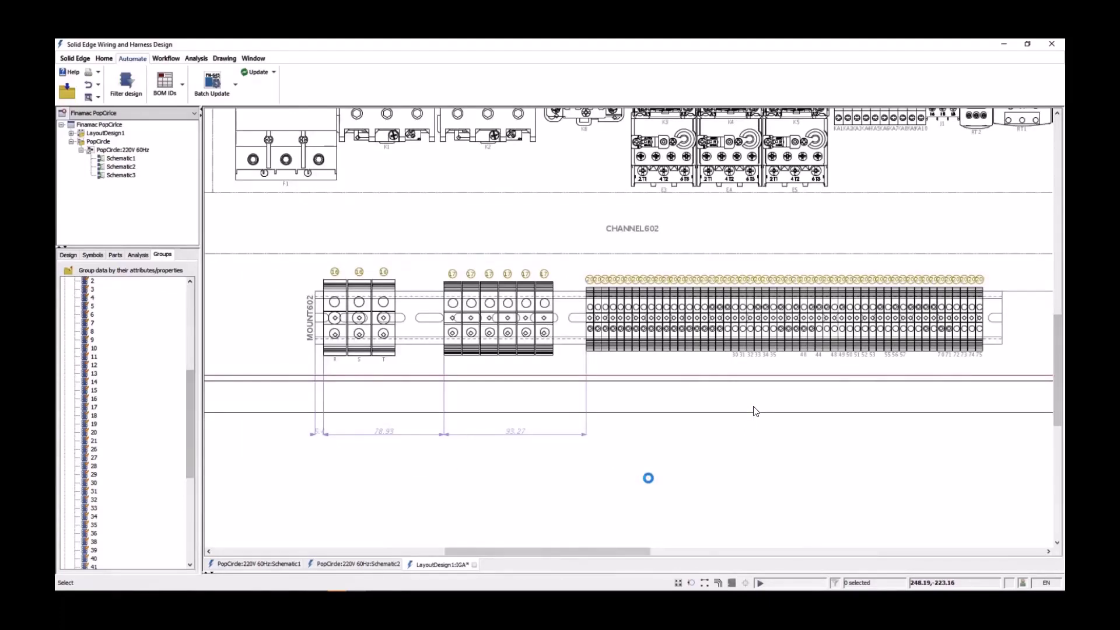
right_click(124, 151)
click(156, 157)
double_click(430, 220)
text(TerminalPlan)
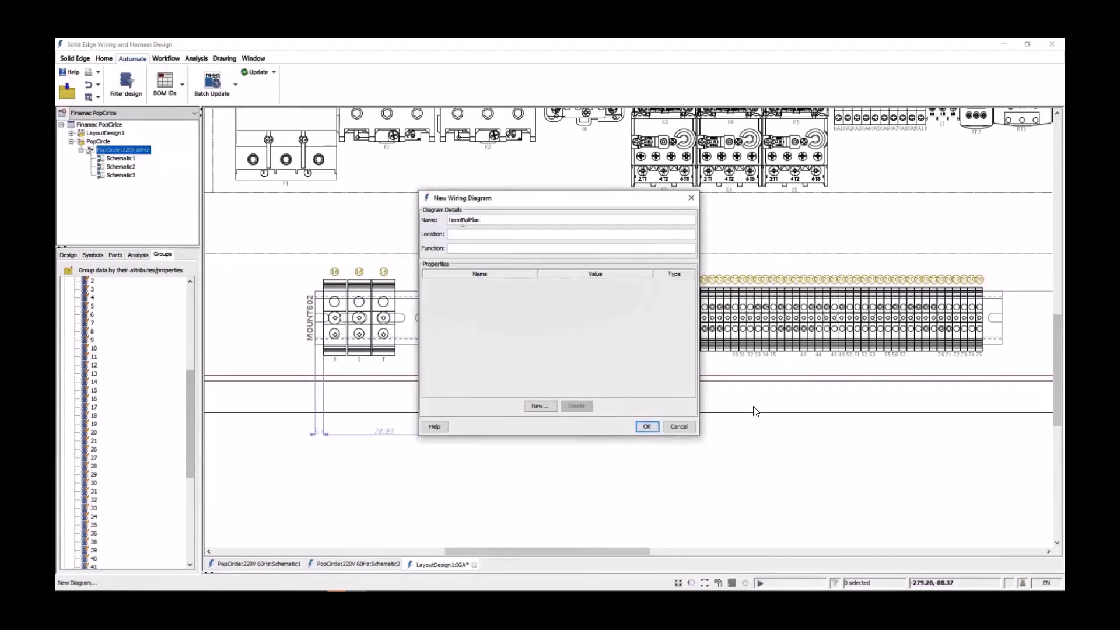
key(ctrl+a)
key(ctrl+c)
- Add property TerminalPlanDiagram with value Yes and create the diagram
click(540, 406)
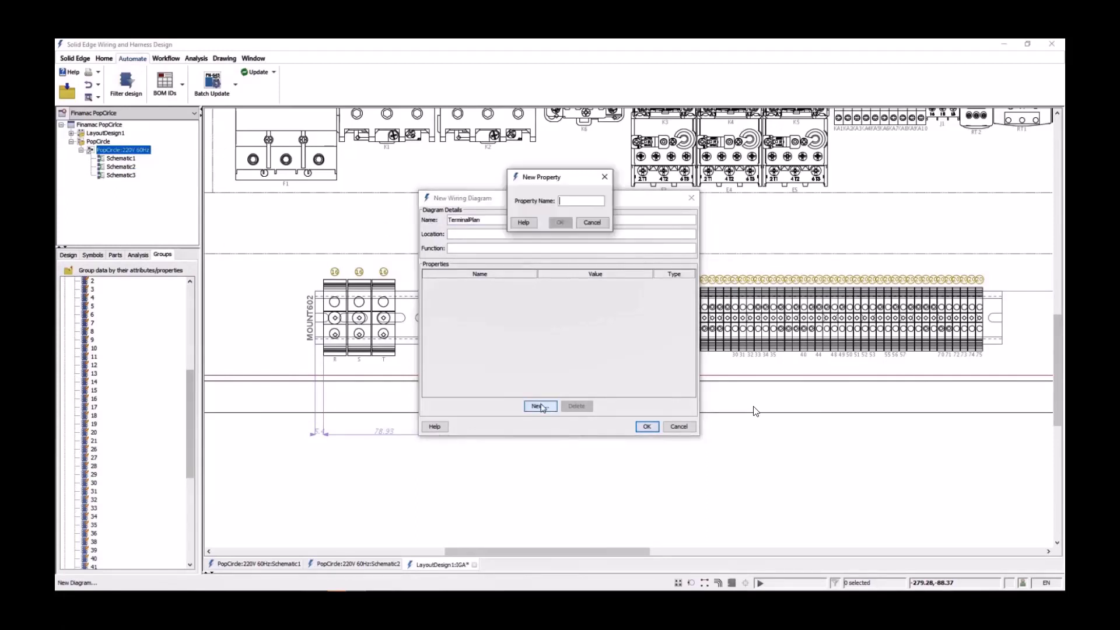
key(ctrl+v)
text(Diagram)
click(560, 223)
text(Yes)
click(646, 426)
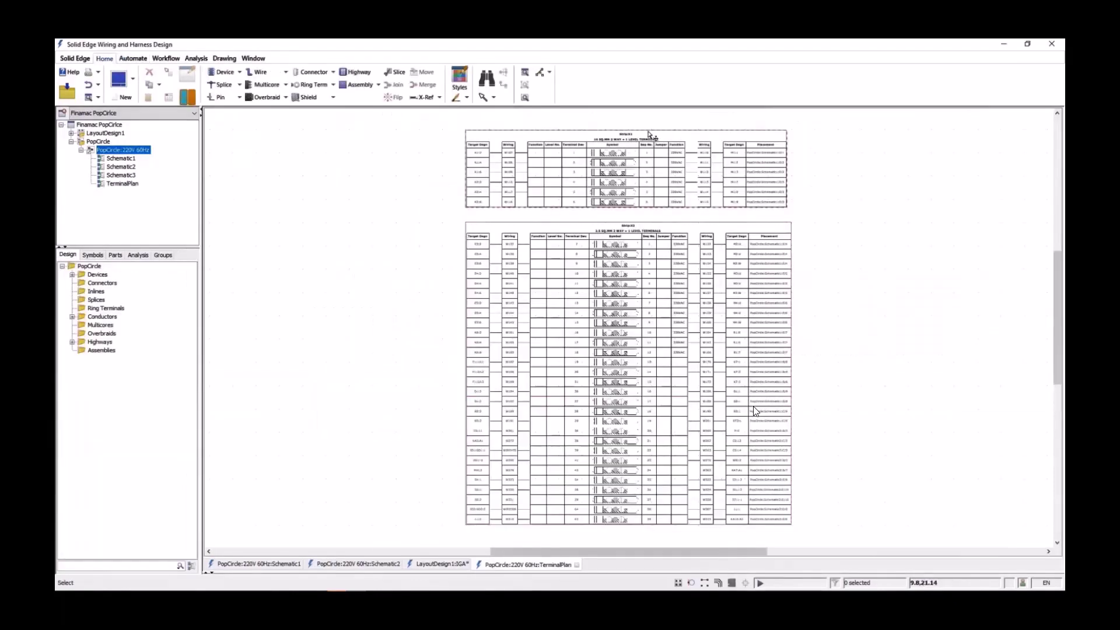
scroll(555, 169, up, 3)
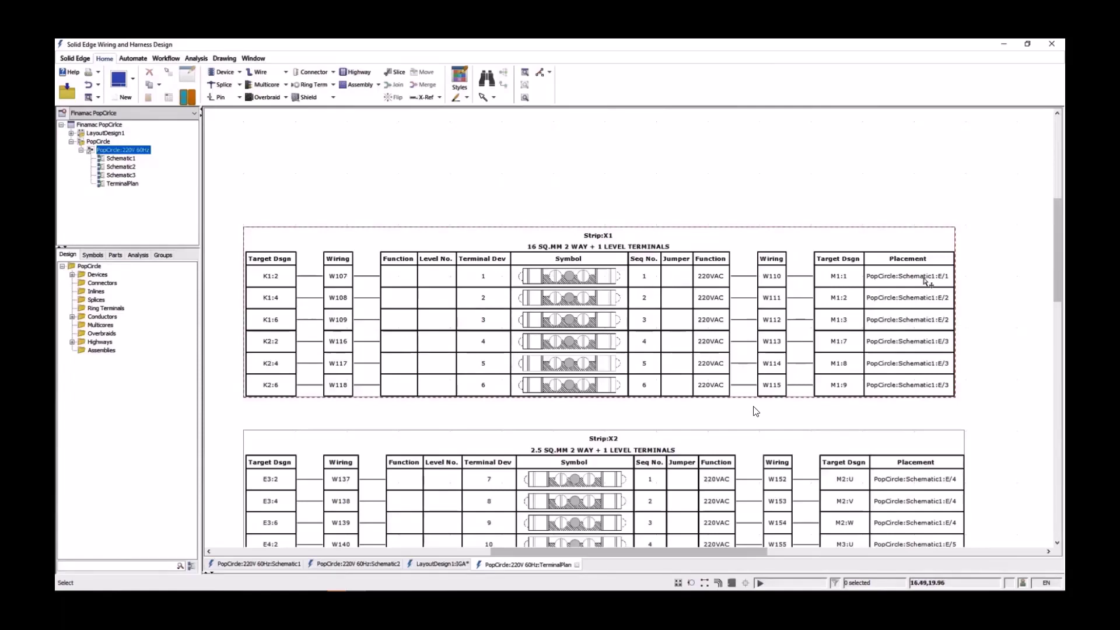
- Replace the Location grouping attribute with the TerminalStrip property
click(163, 255)
click(68, 271)
click(699, 176)
click(784, 211)
click(421, 320)
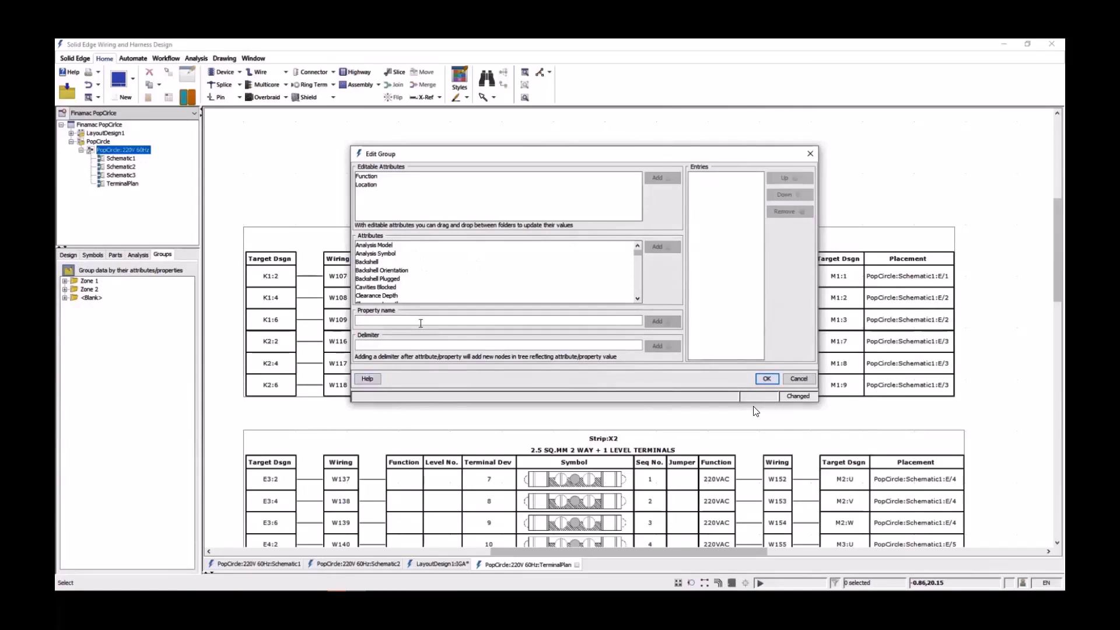
text(TerminalStrip)
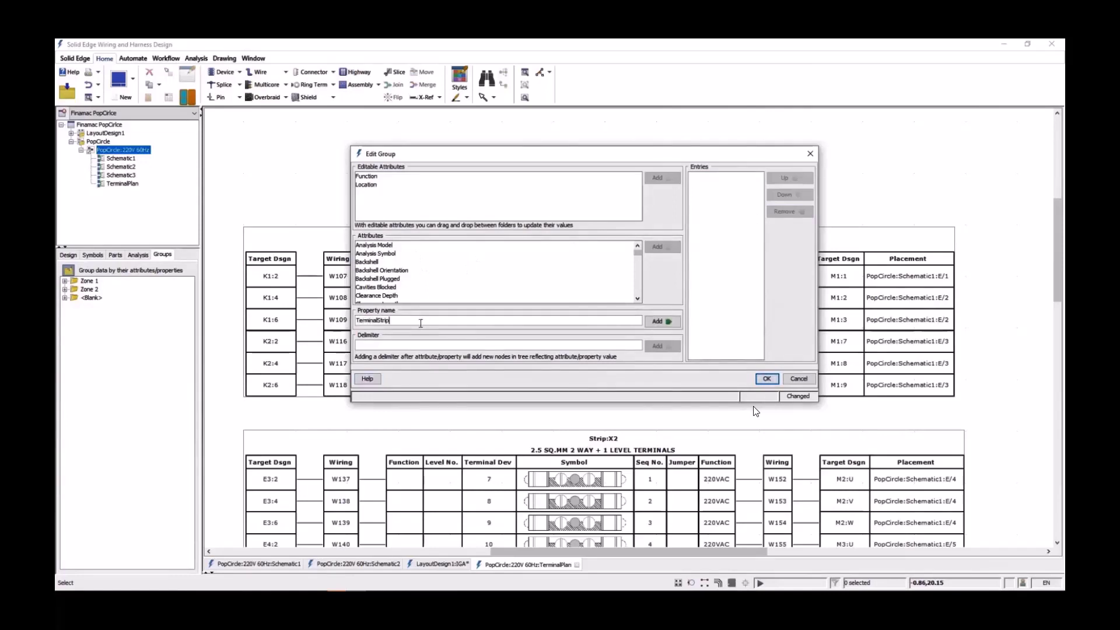
click(662, 321)
click(756, 378)
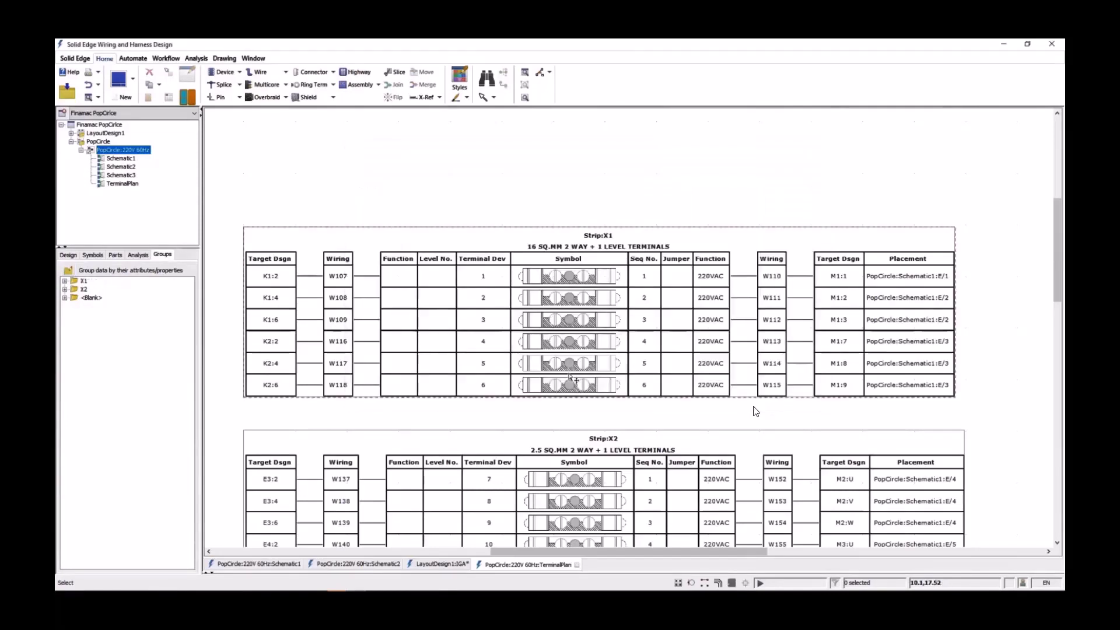
- Expand strips X1 and X2 to inspect their terminals, then collapse X2
click(65, 281)
click(66, 340)
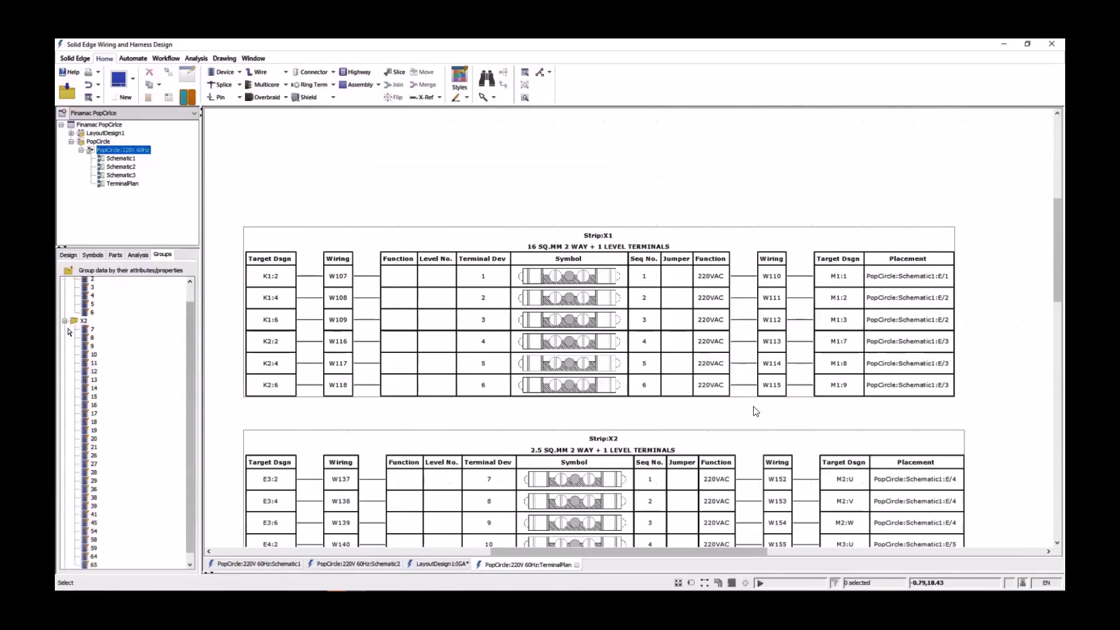
click(64, 321)
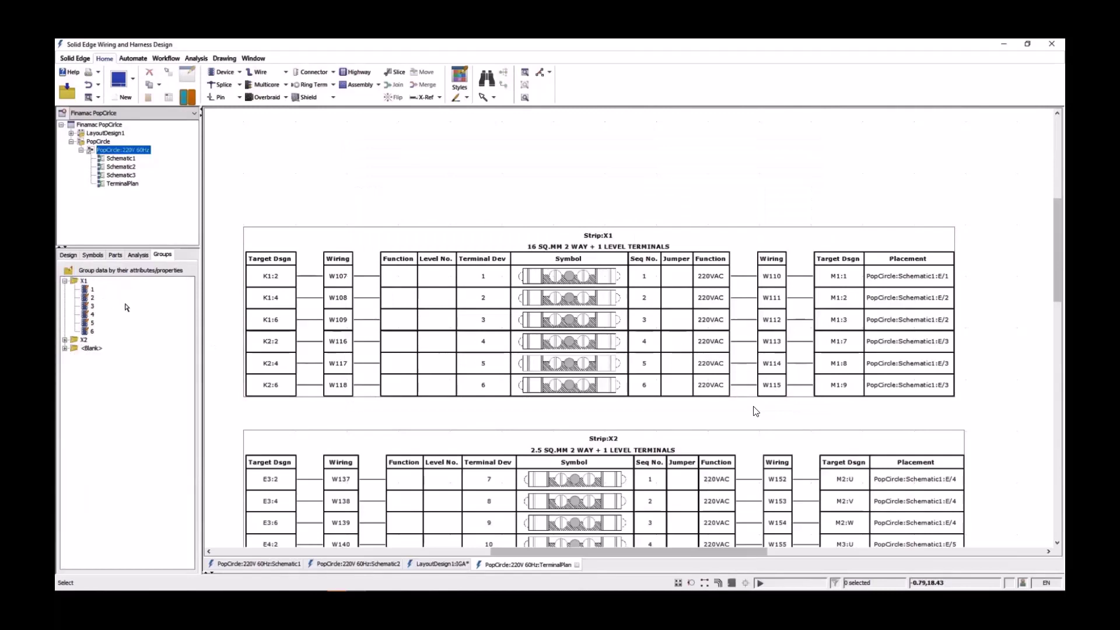